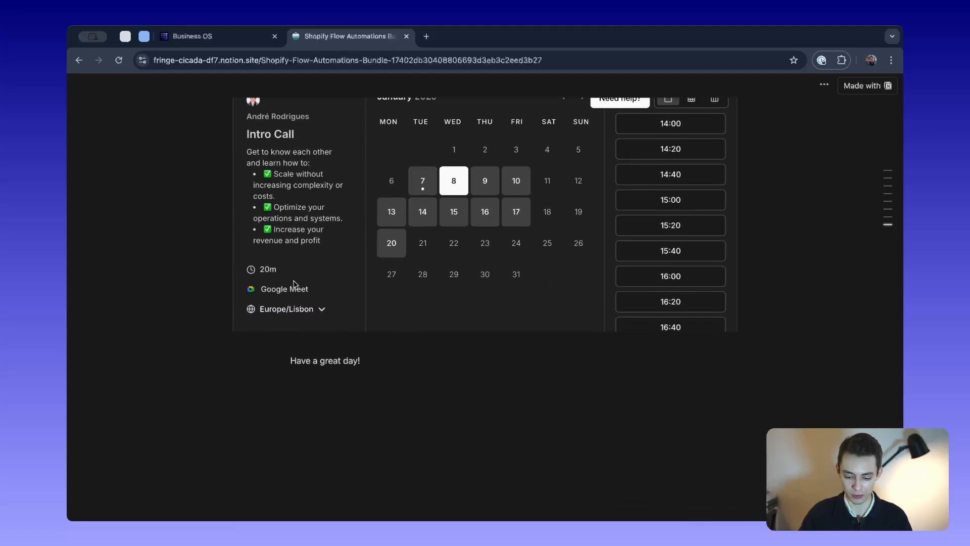
Look back through the Shopify Flow Automations Bundle page and switch to the Business OS page.
{"action": "scroll", "coordinate": [393, 246], "scroll_direction": "up", "scroll_amount": 2}
{"action": "scroll", "coordinate": [513, 348], "scroll_direction": "up", "scroll_amount": 20}
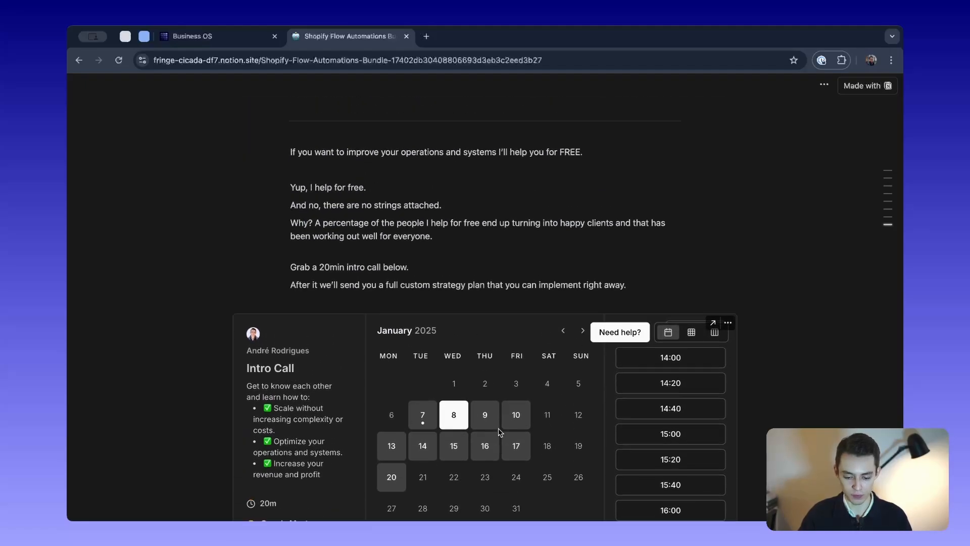
{"action": "scroll", "coordinate": [500, 433], "scroll_direction": "up", "scroll_amount": 5}
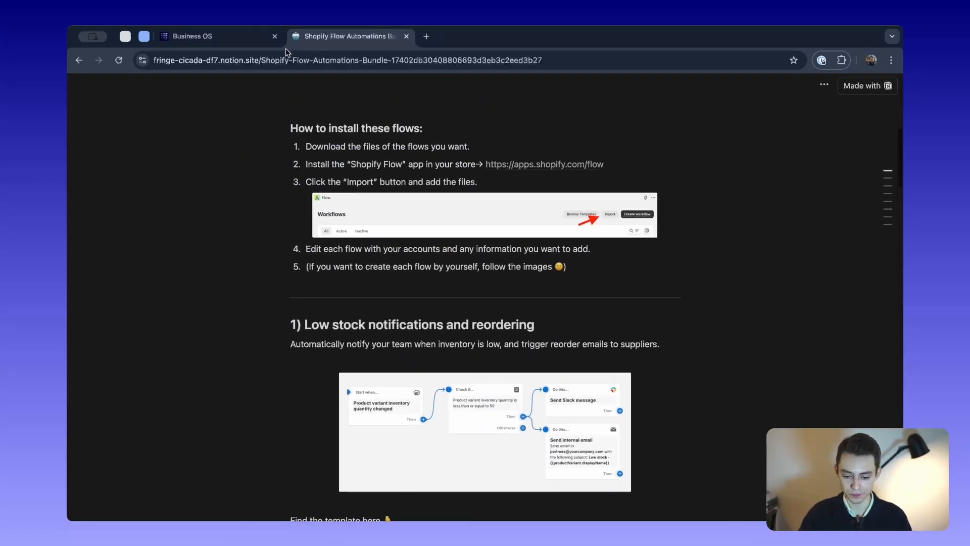
{"action": "left_click", "coordinate": [255, 37]}
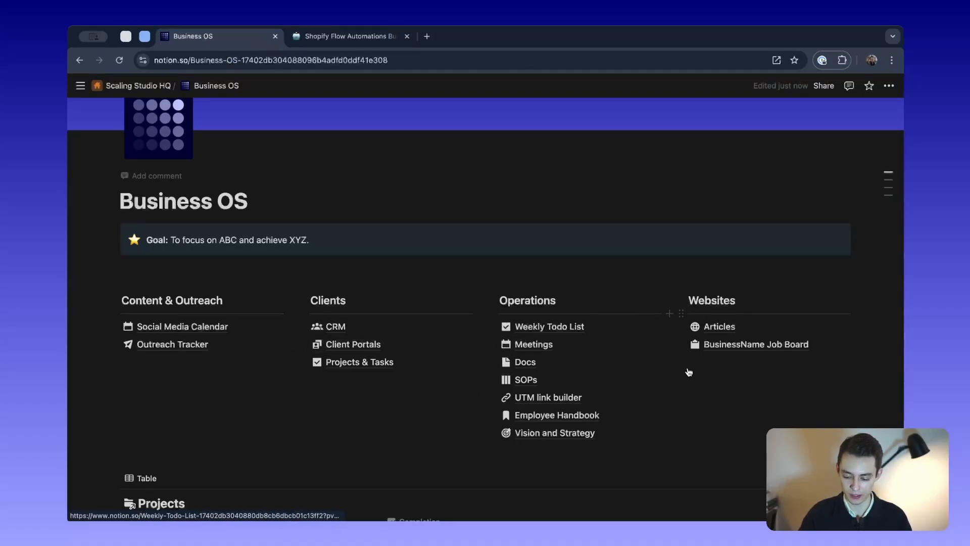
Examine the Business OS page's section links, Projects table, Client Portals gallery and Clients Database.
{"action": "scroll", "coordinate": [383, 318], "scroll_direction": "down", "scroll_amount": 3}
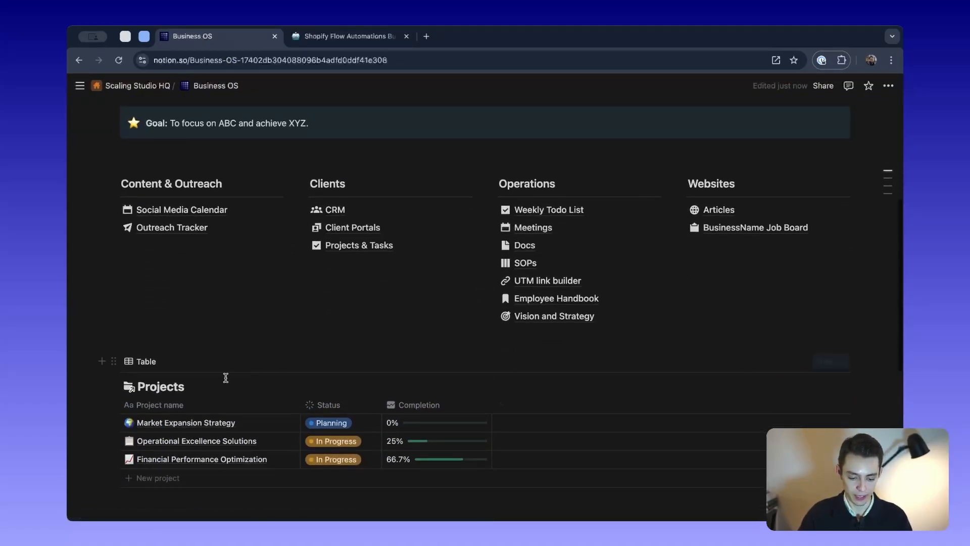
{"action": "scroll", "coordinate": [226, 378], "scroll_direction": "down", "scroll_amount": 4}
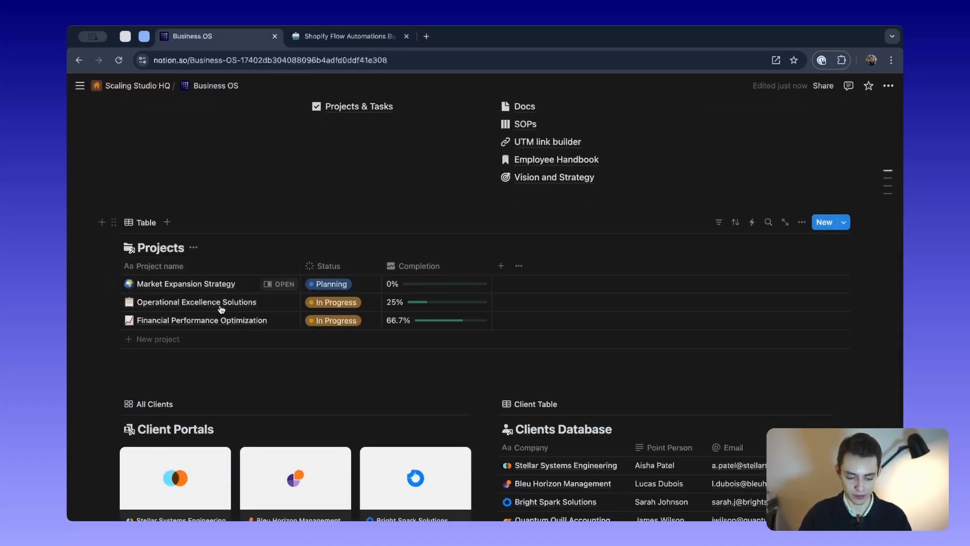
{"action": "scroll", "coordinate": [263, 314], "scroll_direction": "down", "scroll_amount": 2}
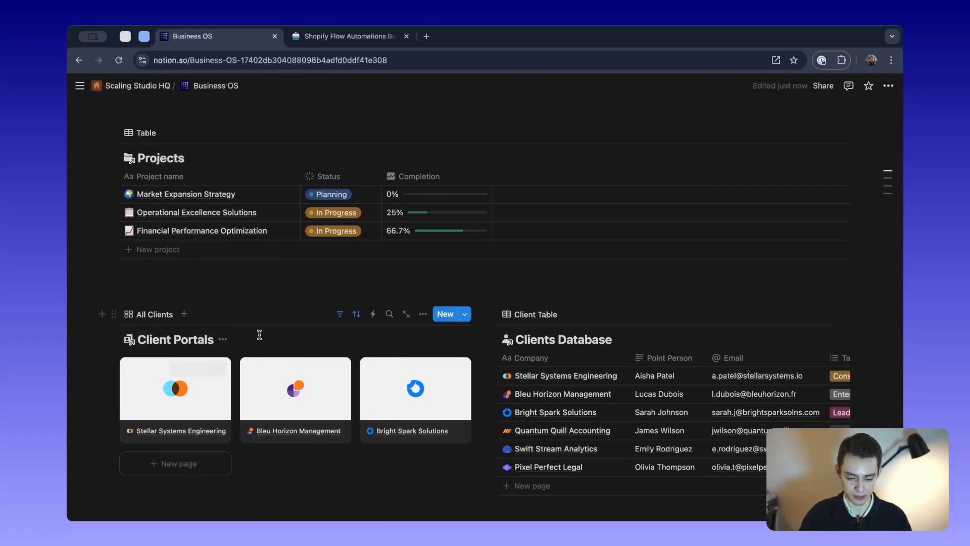
{"action": "scroll", "coordinate": [260, 335], "scroll_direction": "up", "scroll_amount": 5}
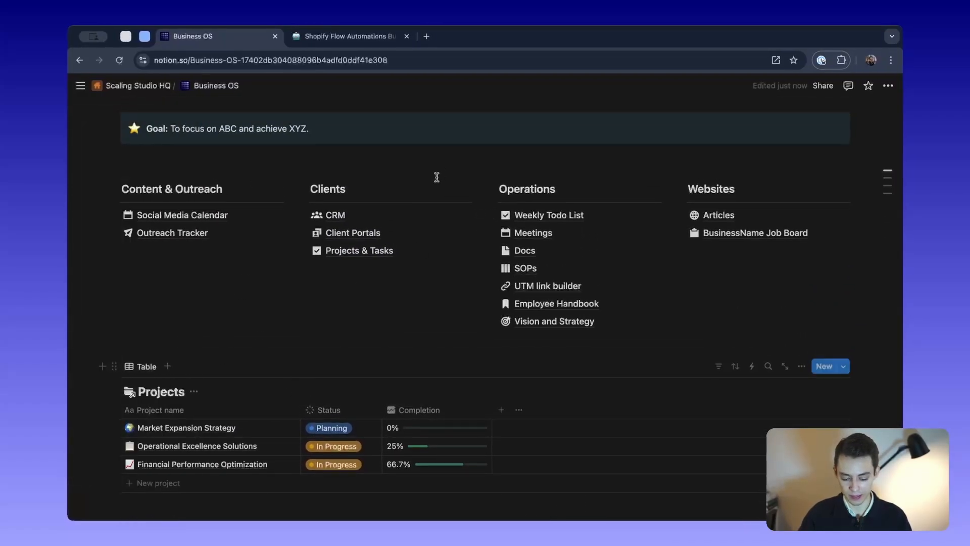
{"action": "scroll", "coordinate": [422, 412], "scroll_direction": "down", "scroll_amount": 1}
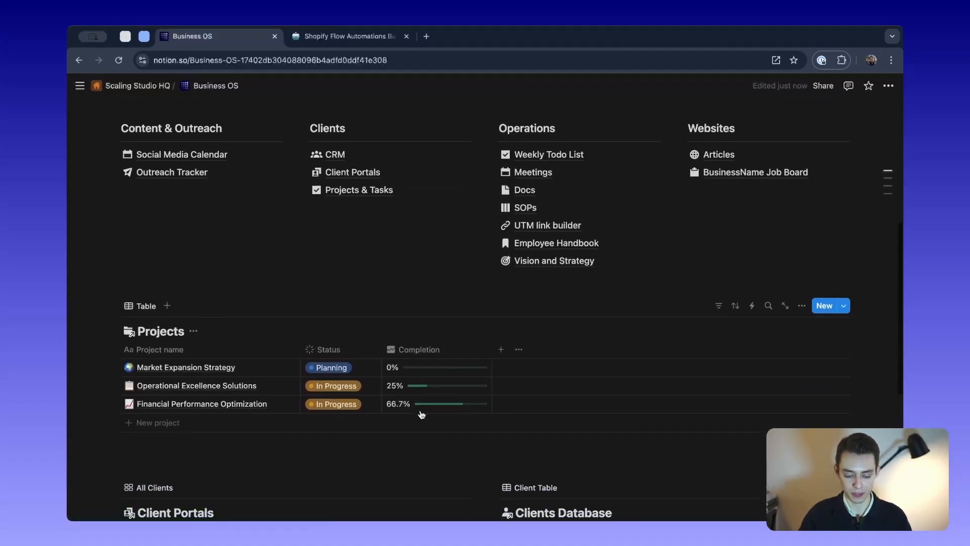
{"action": "scroll", "coordinate": [386, 422], "scroll_direction": "down", "scroll_amount": 1}
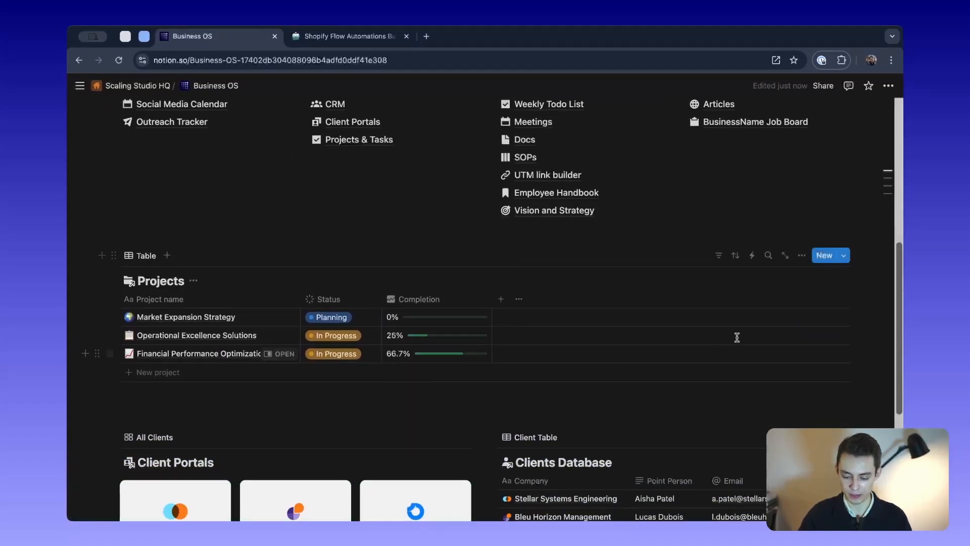
{"action": "scroll", "coordinate": [738, 337], "scroll_direction": "down", "scroll_amount": 2}
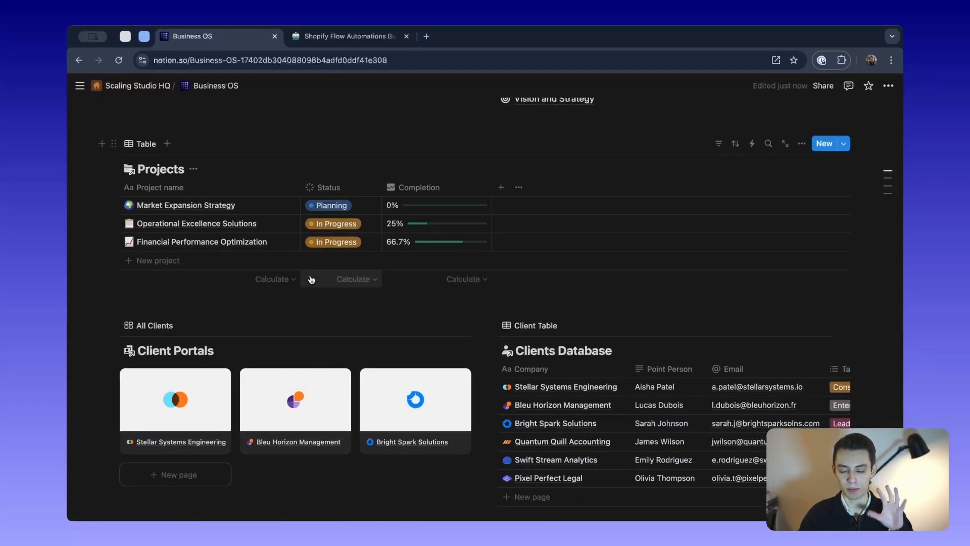
{"action": "scroll", "coordinate": [511, 390], "scroll_direction": "up", "scroll_amount": 3}
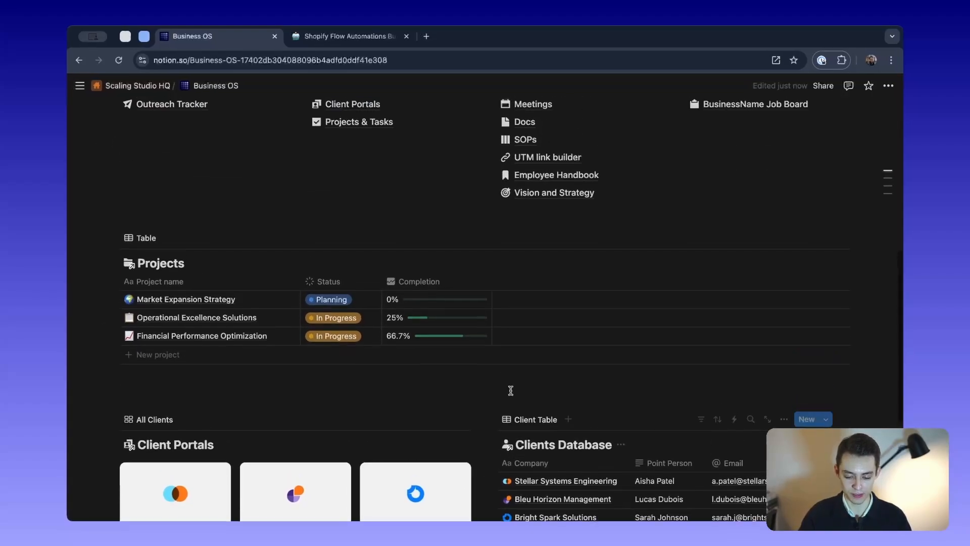
{"action": "scroll", "coordinate": [511, 394], "scroll_direction": "up", "scroll_amount": 1}
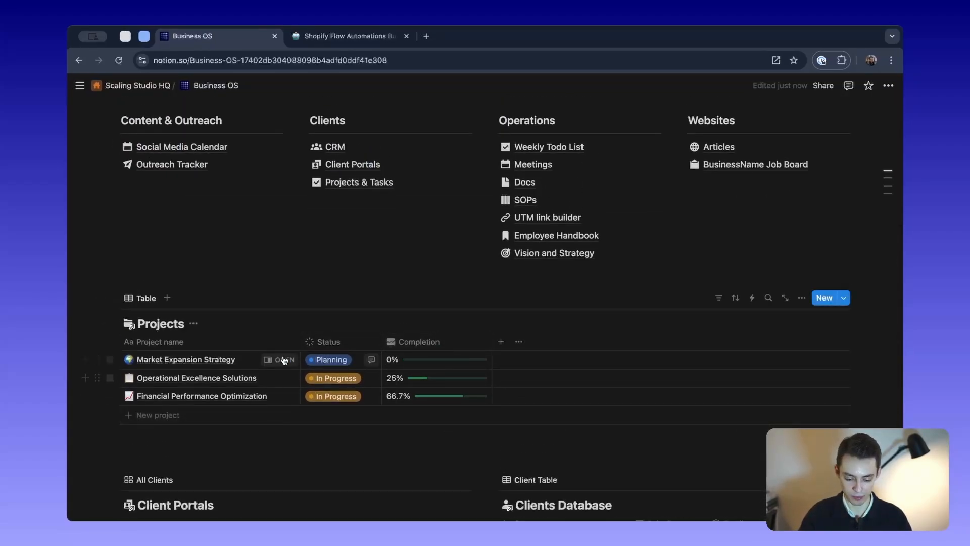
{"action": "scroll", "coordinate": [369, 397], "scroll_direction": "up", "scroll_amount": 2}
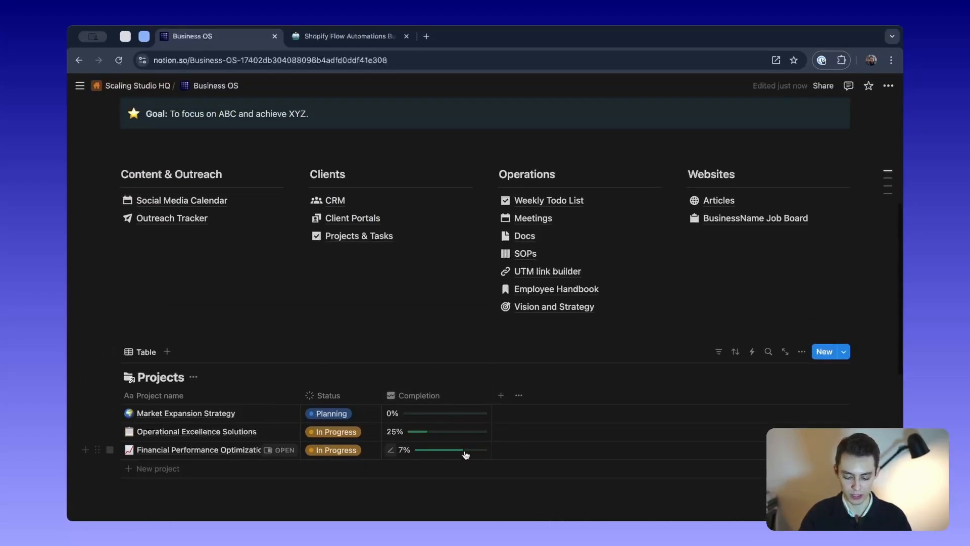
{"action": "scroll", "coordinate": [454, 378], "scroll_direction": "up", "scroll_amount": 2}
{"action": "scroll", "coordinate": [447, 371], "scroll_direction": "up", "scroll_amount": 1}
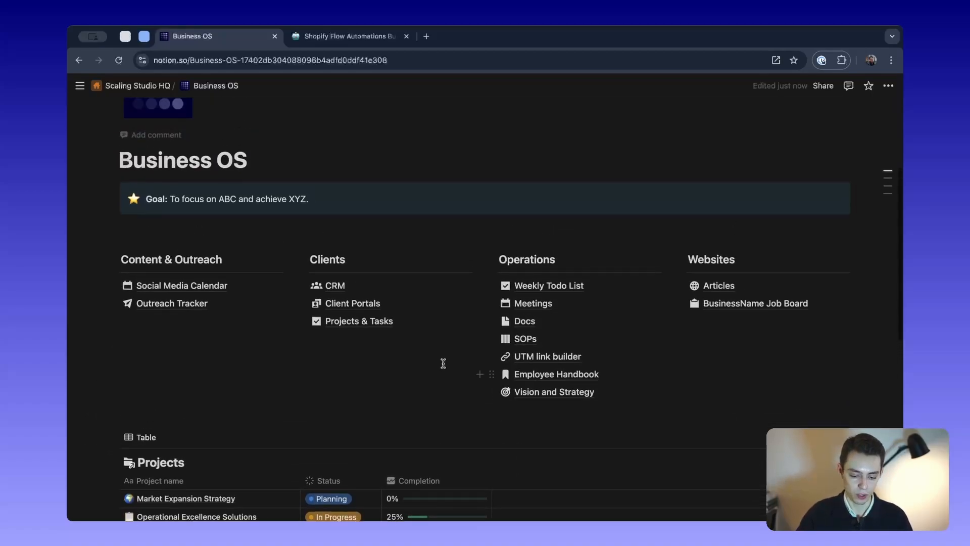
{"action": "scroll", "coordinate": [292, 259], "scroll_direction": "up", "scroll_amount": 1}
{"action": "scroll", "coordinate": [292, 259], "scroll_direction": "up", "scroll_amount": 2}
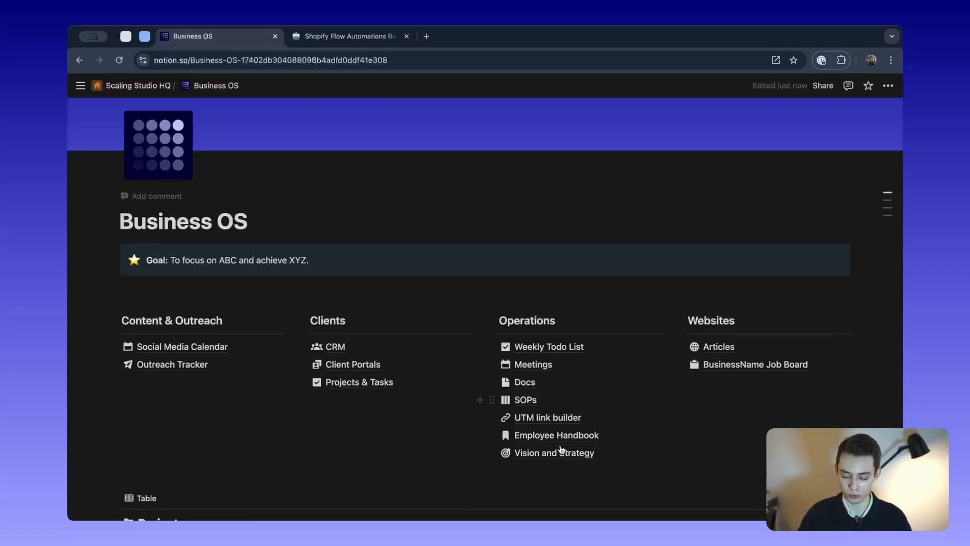
{"action": "left_click", "coordinate": [600, 288]}
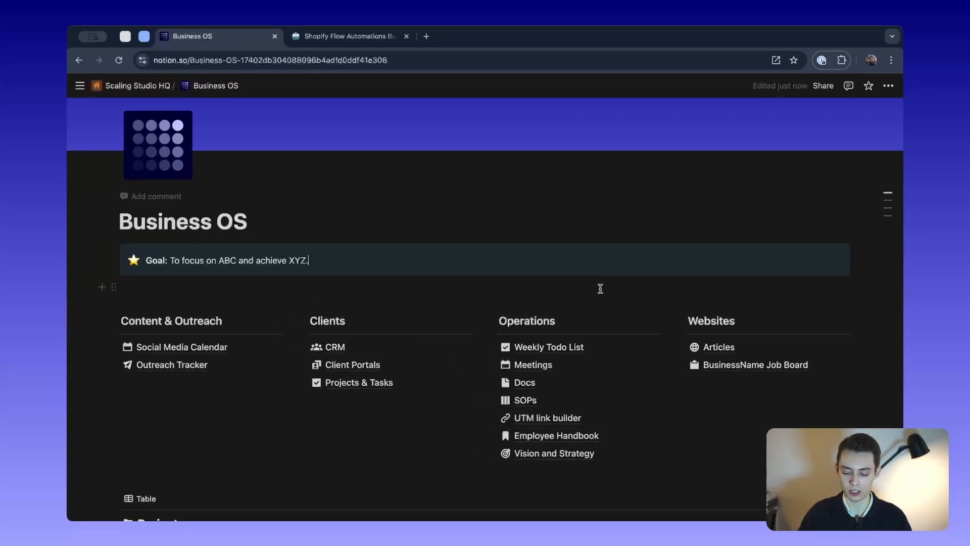
{"action": "left_click", "coordinate": [271, 289]}
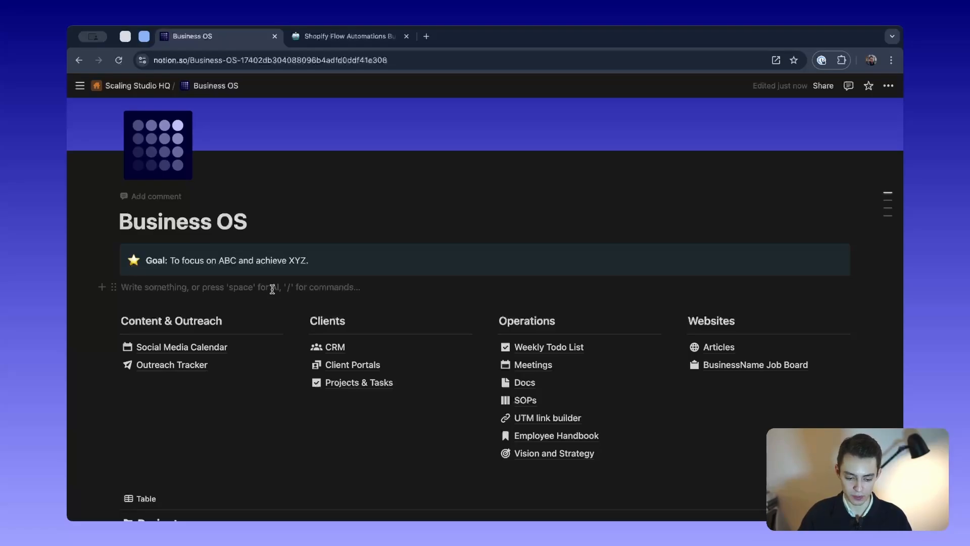
{"action": "scroll", "coordinate": [272, 289], "scroll_direction": "down", "scroll_amount": 2}
{"action": "scroll", "coordinate": [456, 329], "scroll_direction": "up", "scroll_amount": 2}
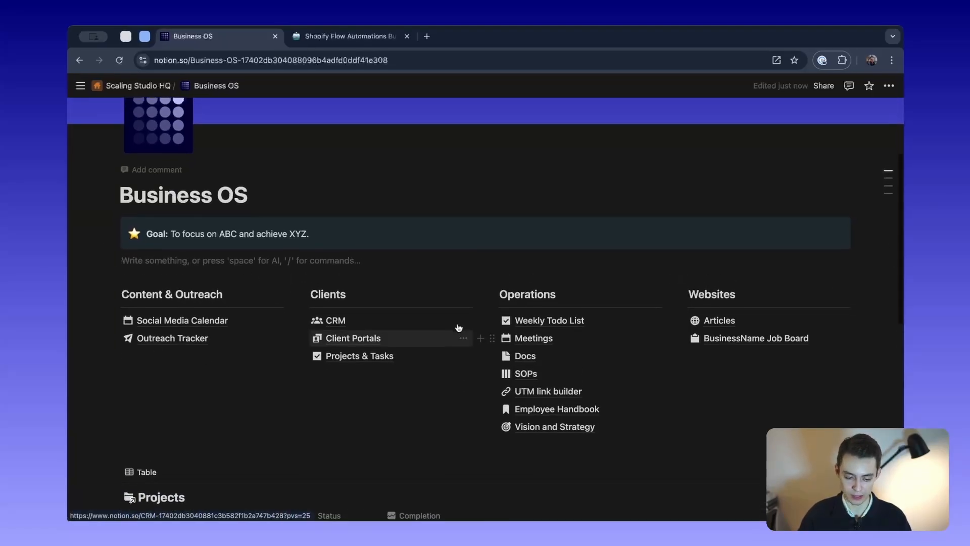
{"action": "scroll", "coordinate": [403, 340], "scroll_direction": "down", "scroll_amount": 10}
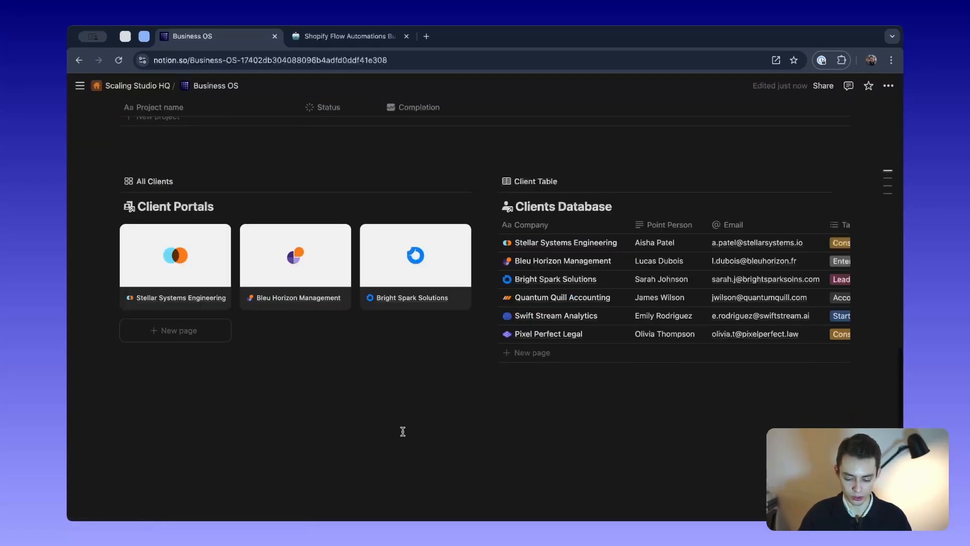
{"action": "scroll", "coordinate": [403, 340], "scroll_direction": "down", "scroll_amount": 8}
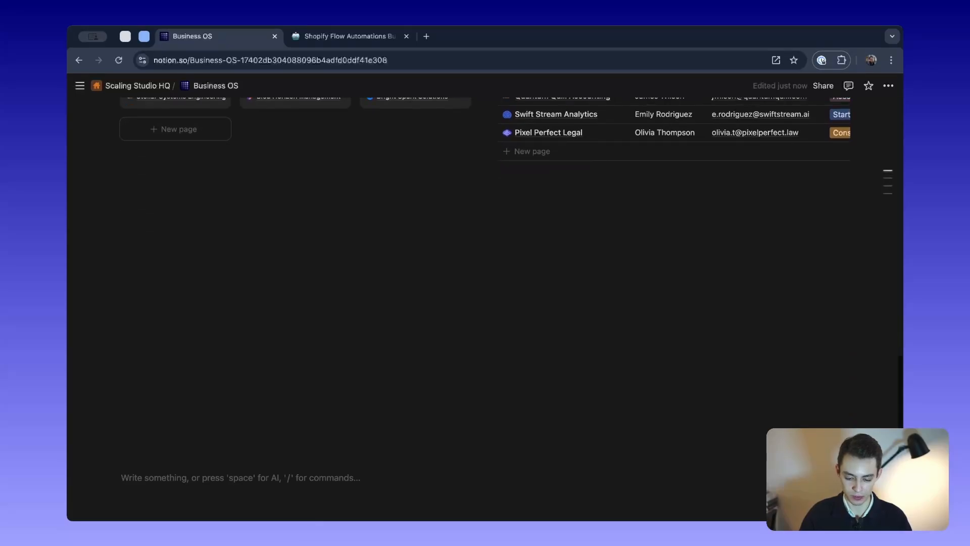
{"action": "scroll", "coordinate": [259, 288], "scroll_direction": "up", "scroll_amount": 20}
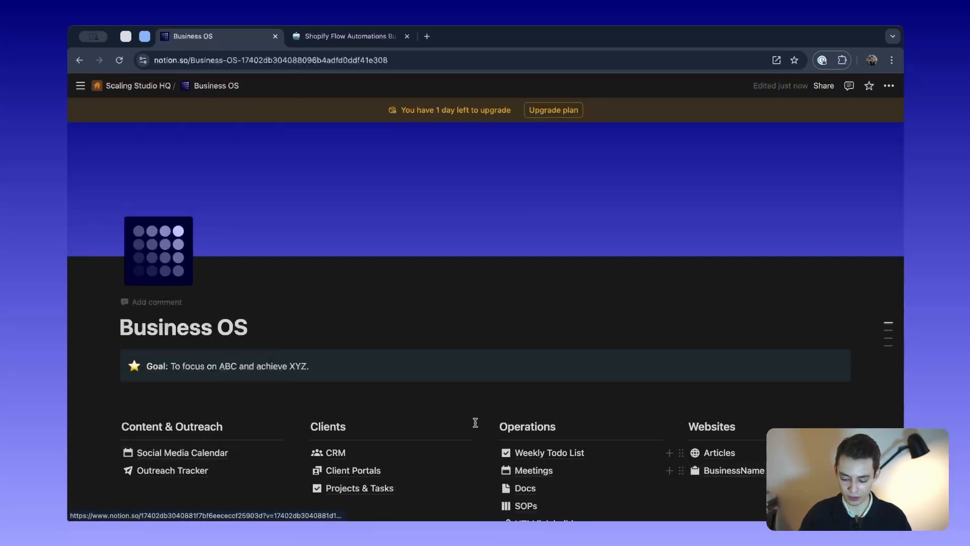
Start an empty line at the end of the Business OS page, below the Client Portals and Clients Database sections.
{"action": "scroll", "coordinate": [355, 416], "scroll_direction": "down", "scroll_amount": 18}
{"action": "scroll", "coordinate": [353, 416], "scroll_direction": "down", "scroll_amount": 2}
{"action": "left_click", "coordinate": [225, 357]}
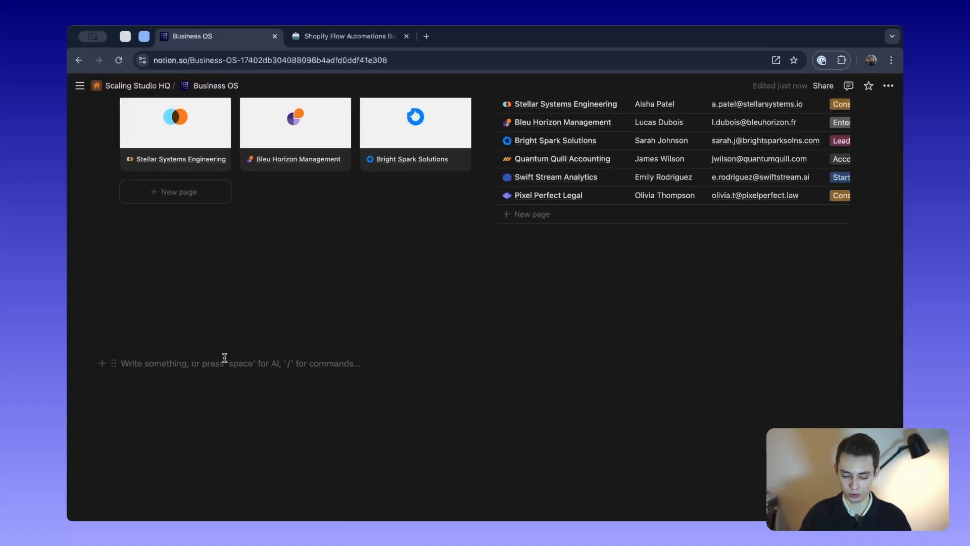
{"action": "type", "text": "/4"}
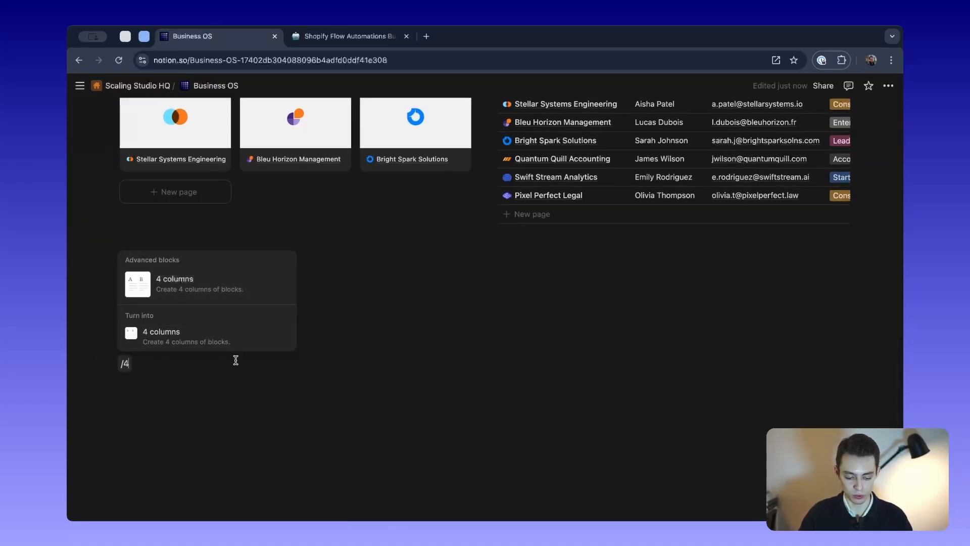
{"action": "key", "text": "BackSpace"}
{"action": "key", "text": "BackSpace"}
{"action": "left_click", "coordinate": [101, 363]}
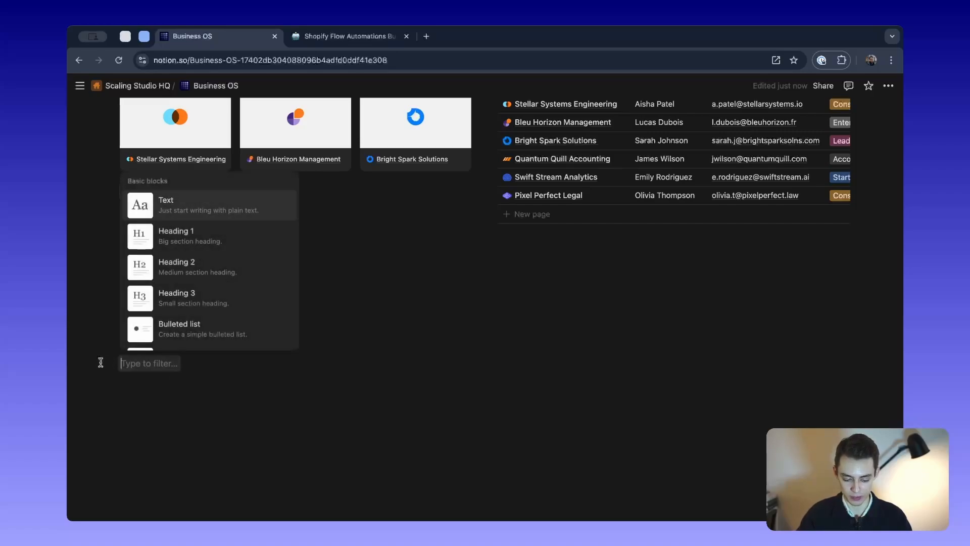
{"action": "type", "text": "4"}
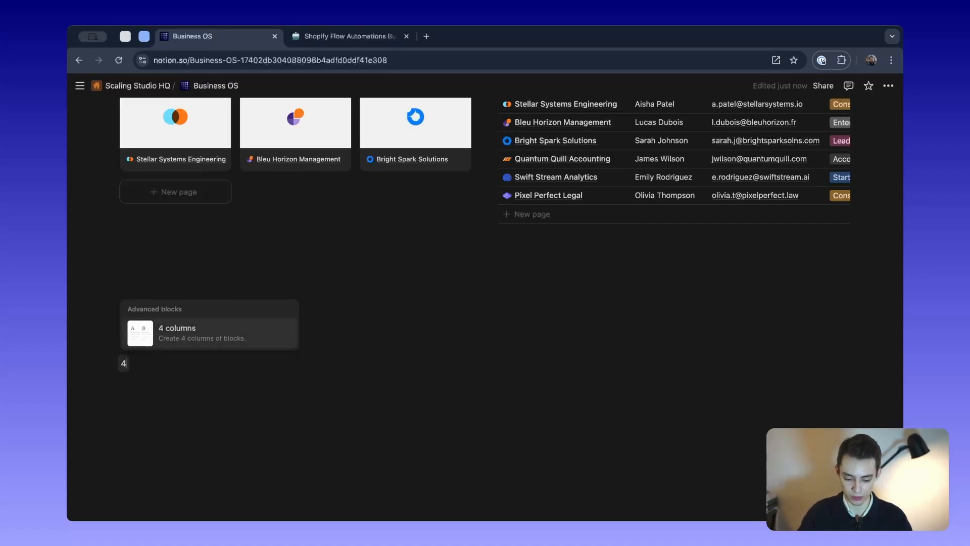
{"action": "key", "text": "Escape"}
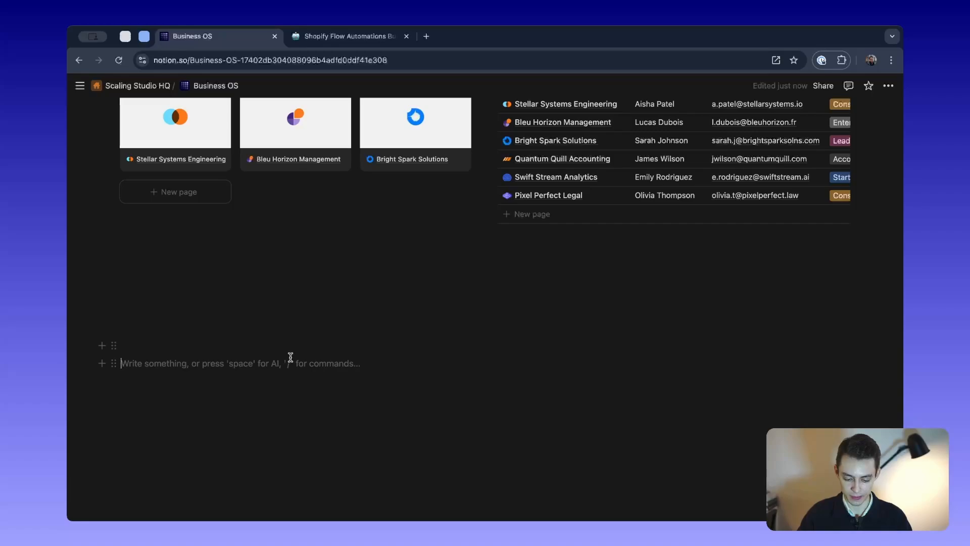
Insert a 4 columns block on the empty line at the end of the page.
{"action": "type", "text": "/"}
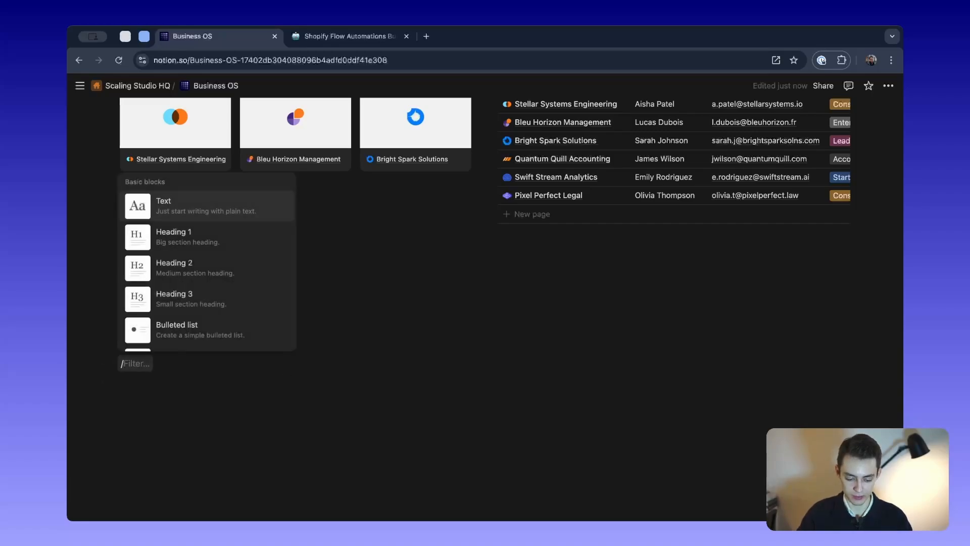
{"action": "type", "text": "4"}
{"action": "key", "text": "Return"}
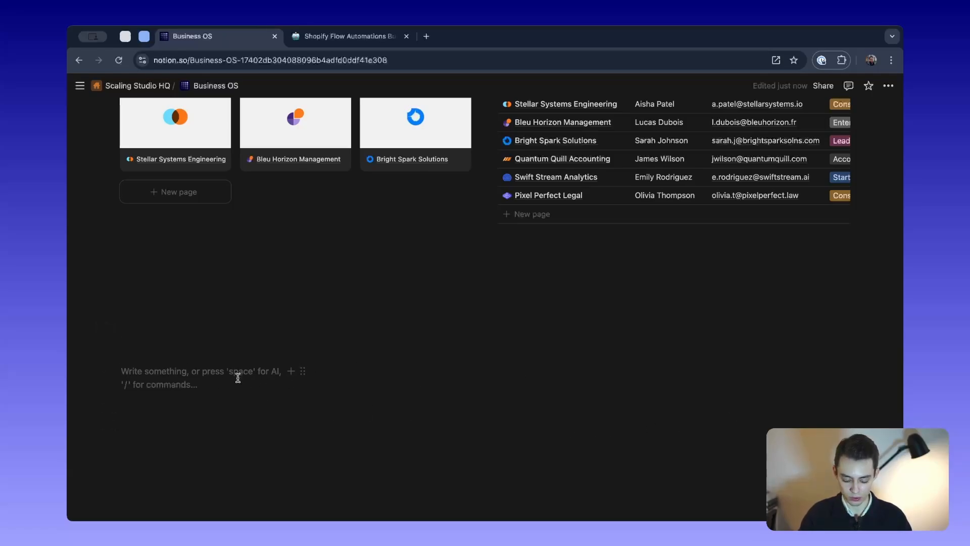
Enter "content", "clients" and "ops" in the first, second and third columns, modelled on the section headings above.
{"action": "scroll", "coordinate": [238, 378], "scroll_direction": "up", "scroll_amount": 10}
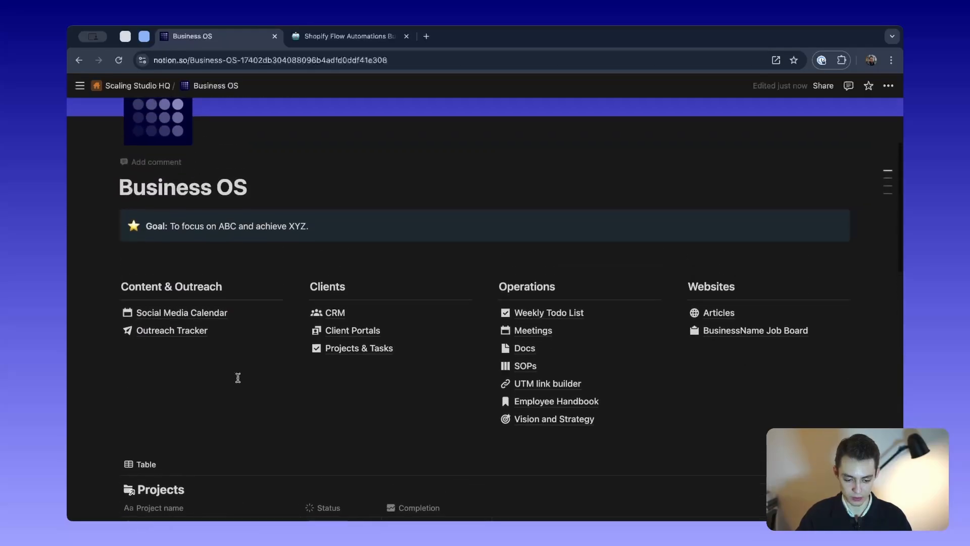
{"action": "scroll", "coordinate": [238, 378], "scroll_direction": "down", "scroll_amount": 9}
{"action": "type", "text": "content"}
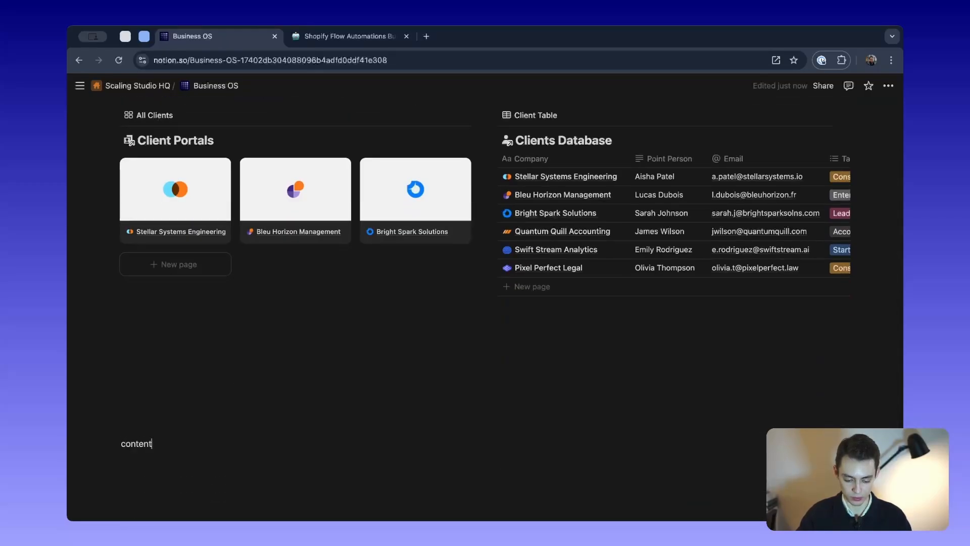
{"action": "scroll", "coordinate": [382, 445], "scroll_direction": "down", "scroll_amount": 1}
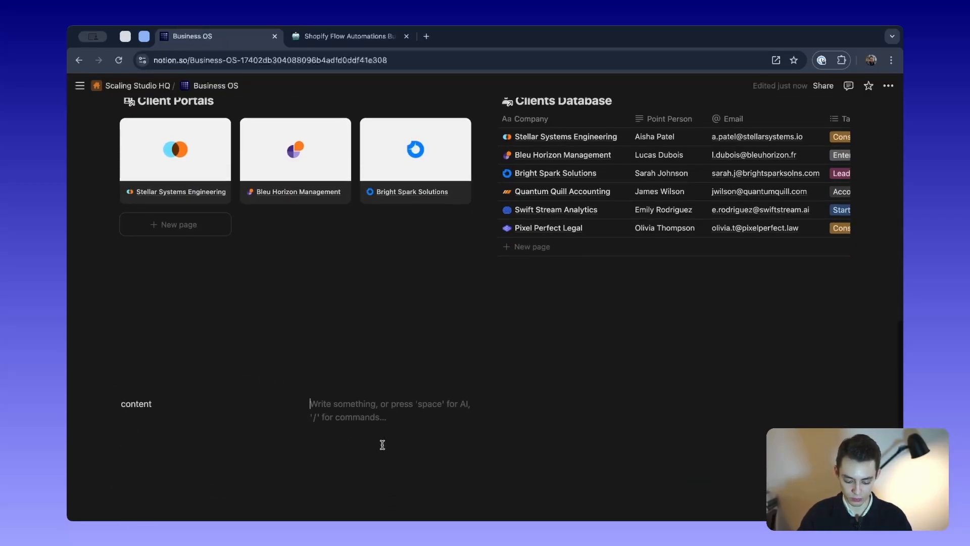
{"action": "type", "text": "clients"}
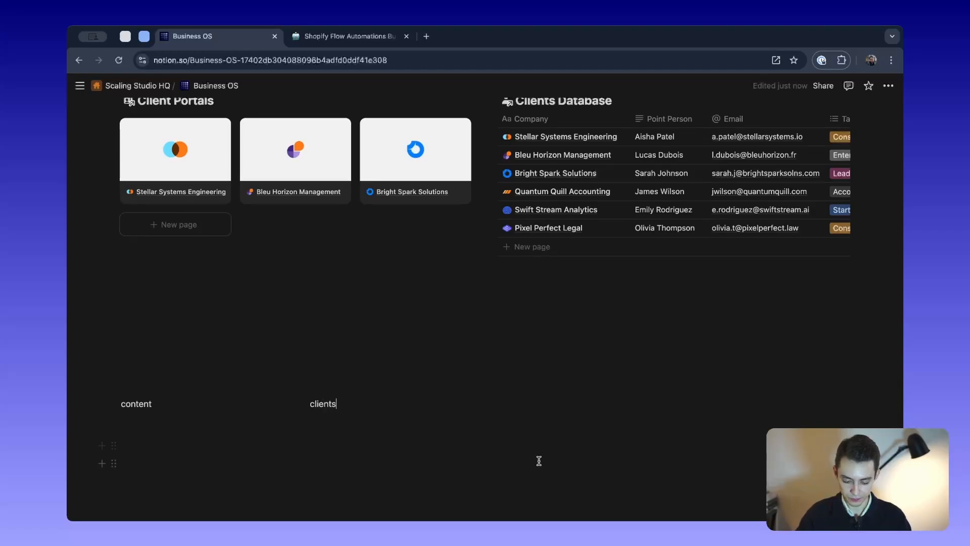
{"action": "left_click", "coordinate": [596, 412]}
{"action": "type", "text": "ops"}
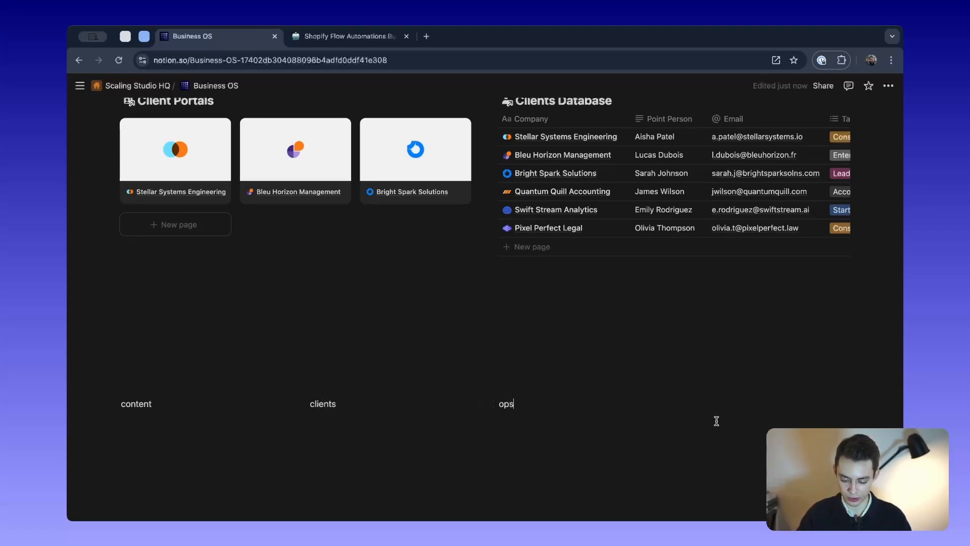
Enter "websites" in the fourth column of the new block, modelled on the section headings above.
{"action": "left_click", "coordinate": [728, 396]}
{"action": "scroll", "coordinate": [728, 396], "scroll_direction": "up", "scroll_amount": 15}
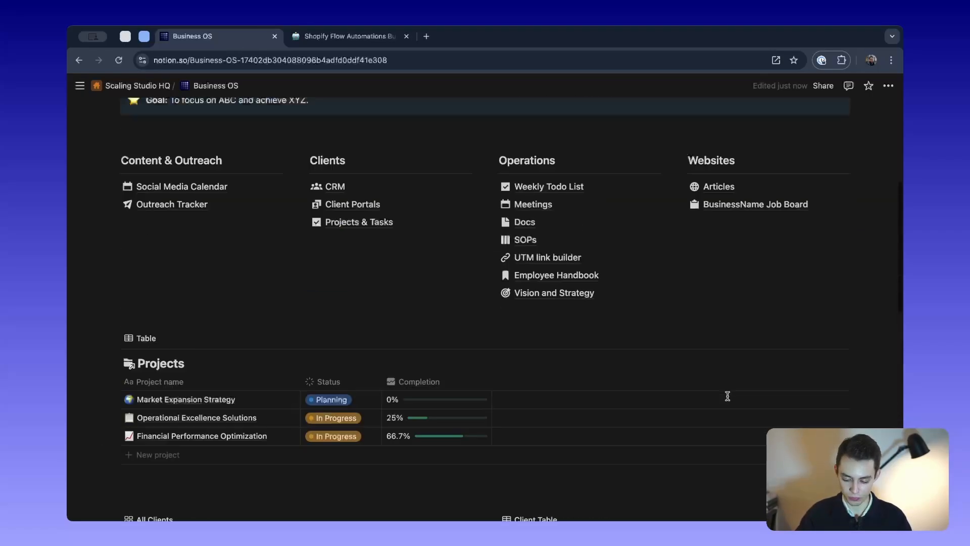
{"action": "scroll", "coordinate": [727, 395], "scroll_direction": "down", "scroll_amount": 15}
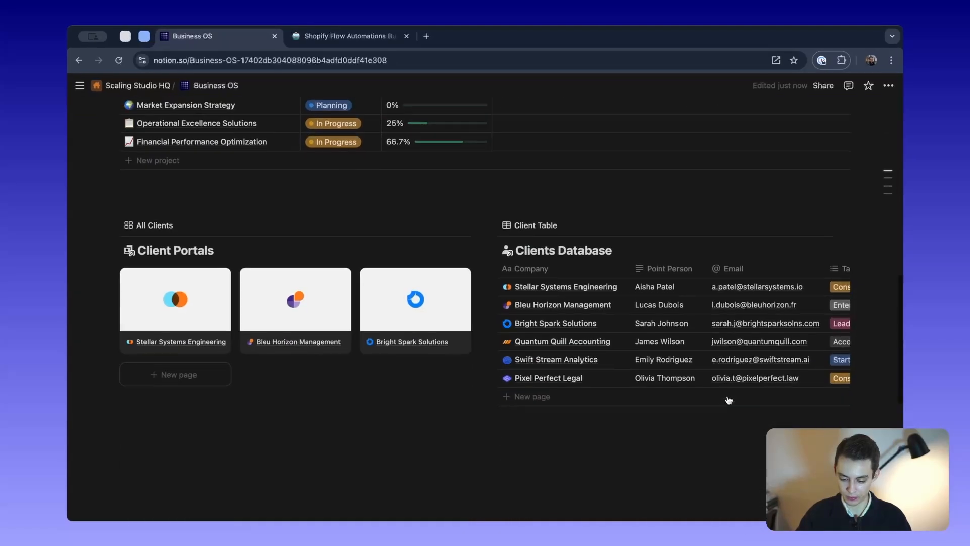
{"action": "type", "text": "websites"}
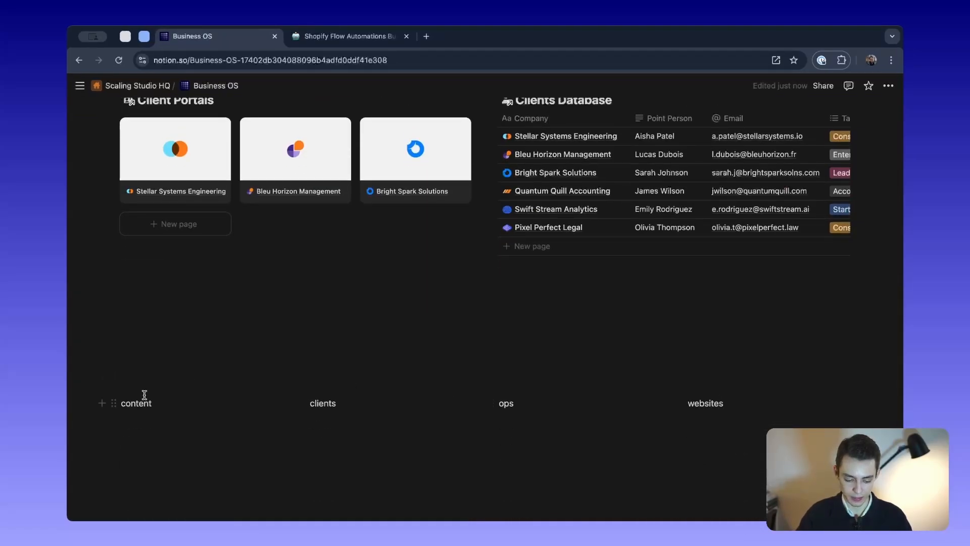
Turn the "content" and "clients" lines in the new columns into Heading 3 blocks.
{"action": "scroll", "coordinate": [275, 268], "scroll_direction": "up", "scroll_amount": 15}
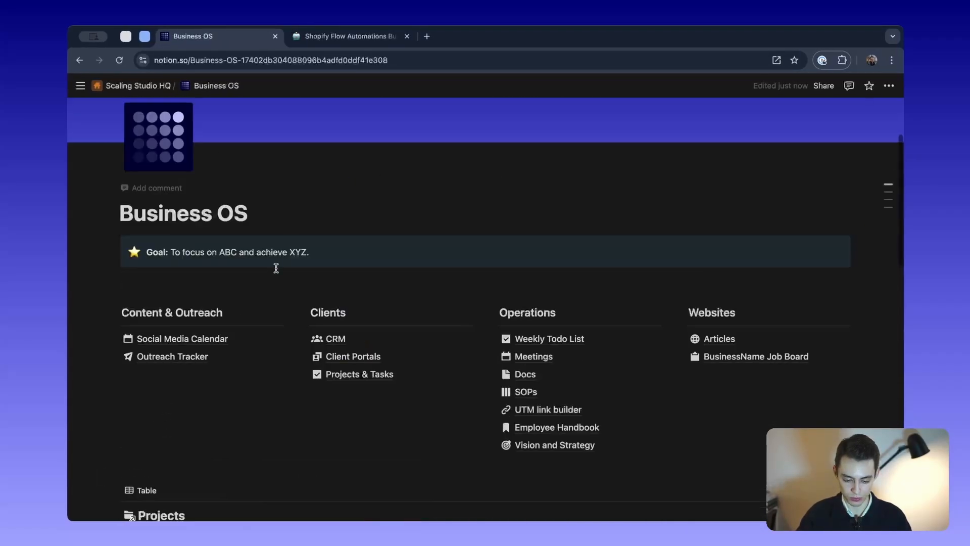
{"action": "scroll", "coordinate": [269, 359], "scroll_direction": "down", "scroll_amount": 14}
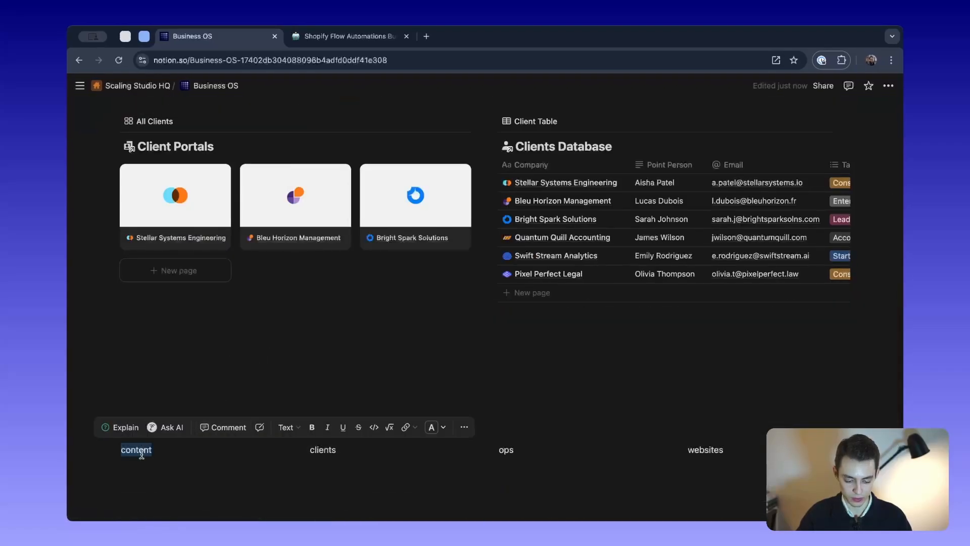
{"action": "scroll", "coordinate": [212, 419], "scroll_direction": "down", "scroll_amount": 2}
{"action": "left_click", "coordinate": [287, 355]}
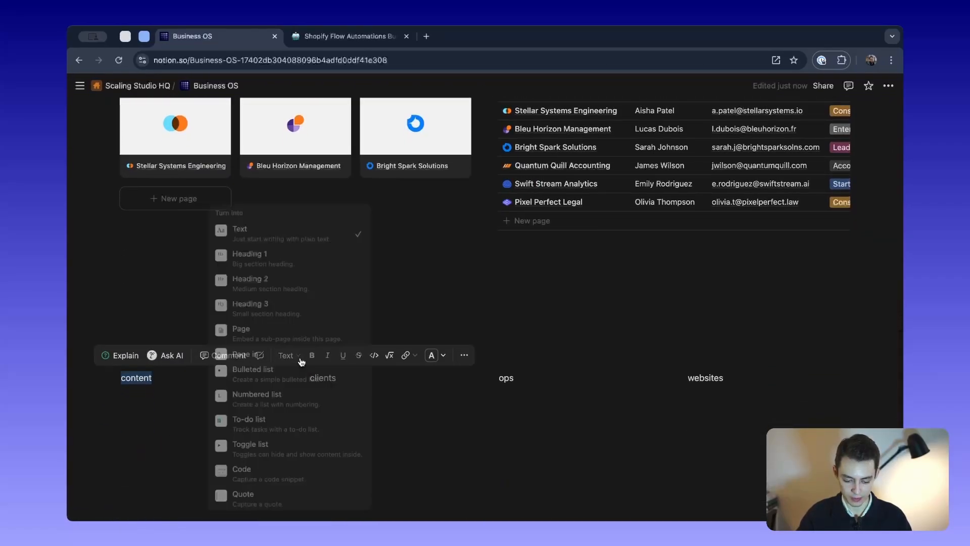
{"action": "left_click", "coordinate": [242, 305]}
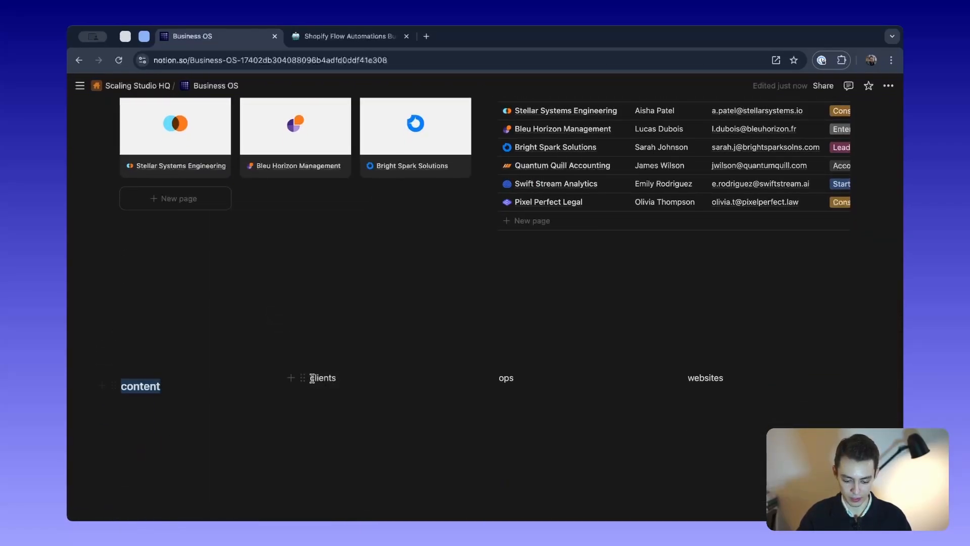
{"action": "left_click", "coordinate": [303, 378]}
{"action": "type", "text": "h3"}
{"action": "key", "text": "Return"}
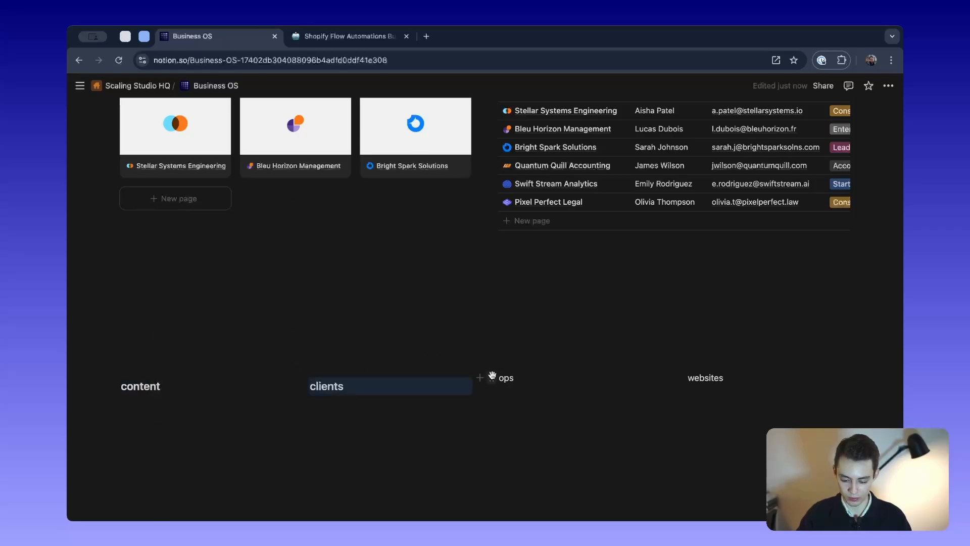
Turn the "ops" and "websites" lines in the new columns into Heading 3 blocks.
{"action": "left_click", "coordinate": [492, 376]}
{"action": "type", "text": "h3"}
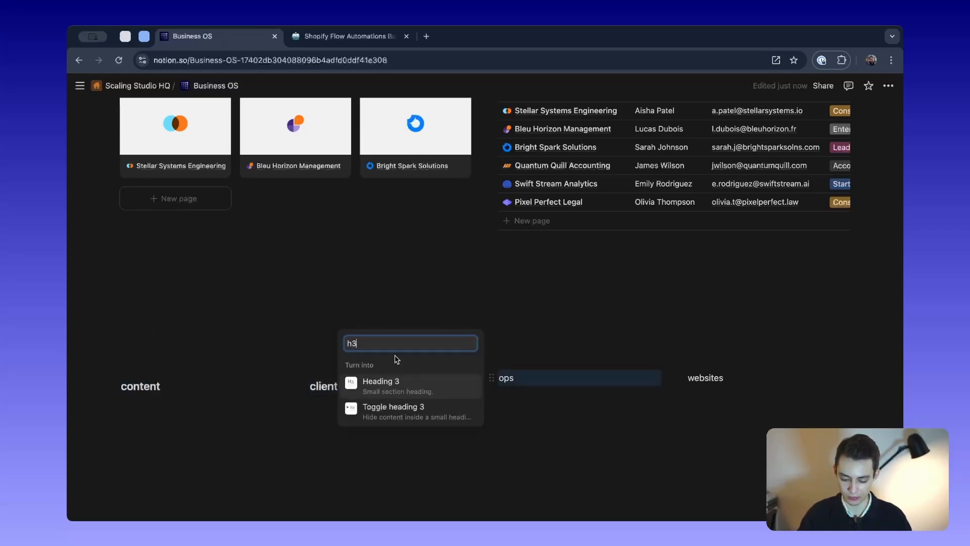
{"action": "key", "text": "BackSpace"}
{"action": "key", "text": "BackSpace"}
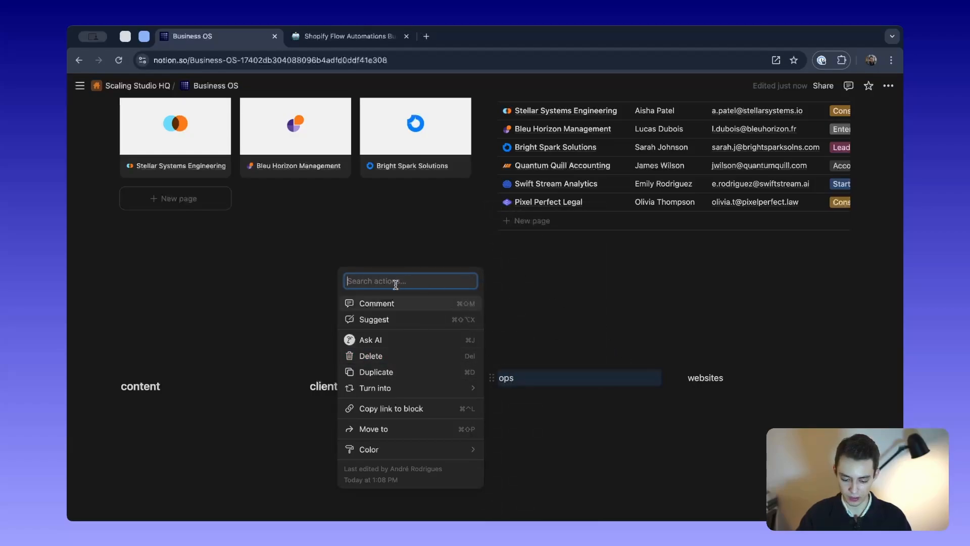
{"action": "type", "text": "h3"}
{"action": "key", "text": "Return"}
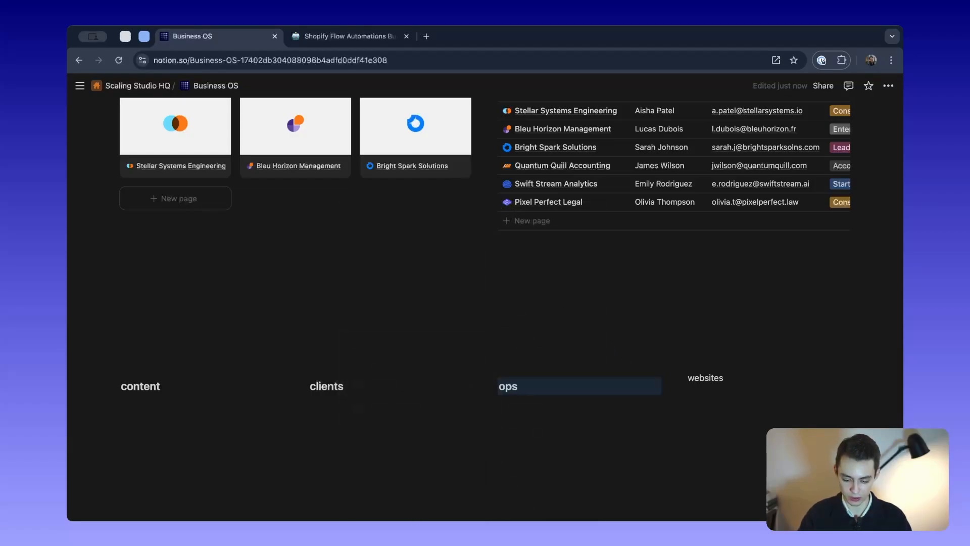
{"action": "left_click", "coordinate": [681, 378]}
{"action": "type", "text": "h3"}
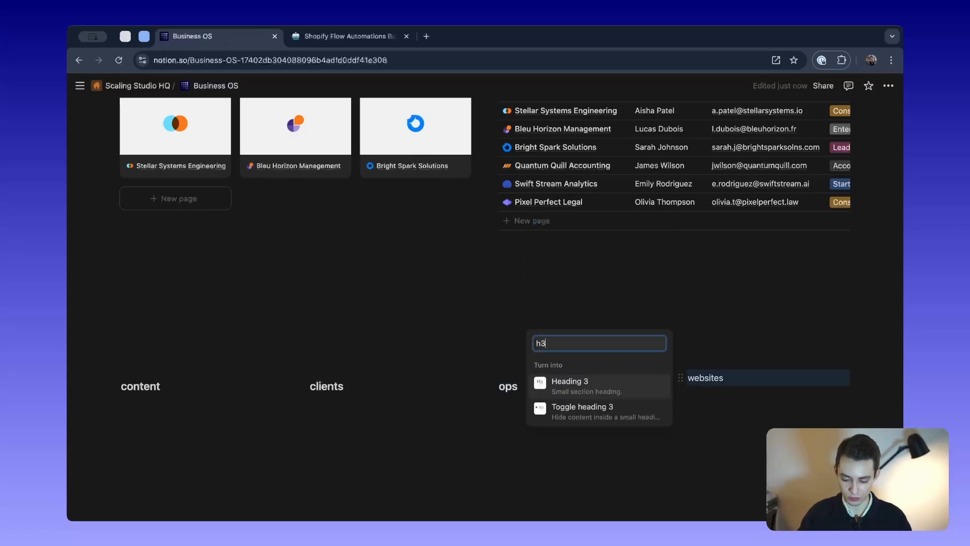
{"action": "key", "text": "Return"}
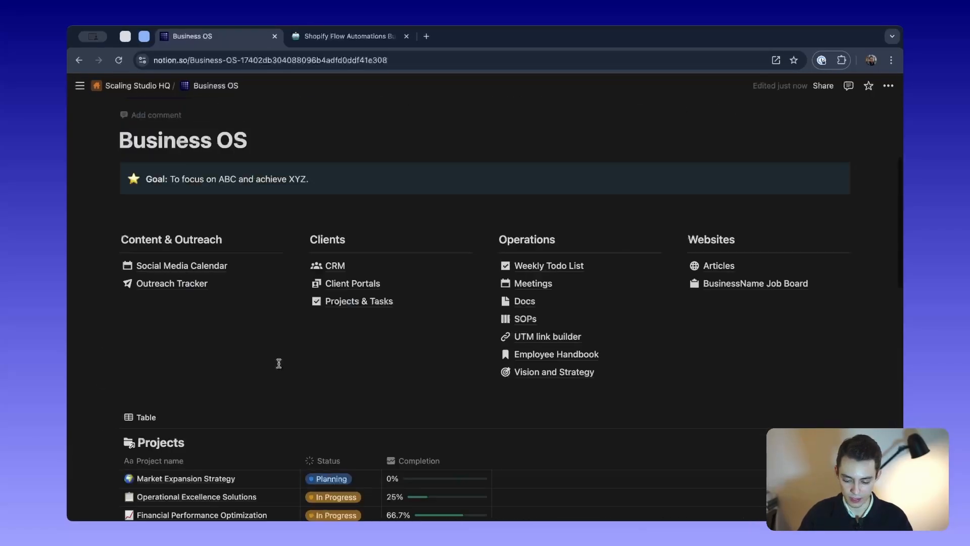
Add a divider line beneath the "content" heading in the first new column, matching the sections above.
{"action": "scroll", "coordinate": [277, 362], "scroll_direction": "up", "scroll_amount": 4}
{"action": "scroll", "coordinate": [150, 297], "scroll_direction": "down", "scroll_amount": 4}
{"action": "scroll", "coordinate": [315, 315], "scroll_direction": "up", "scroll_amount": 2}
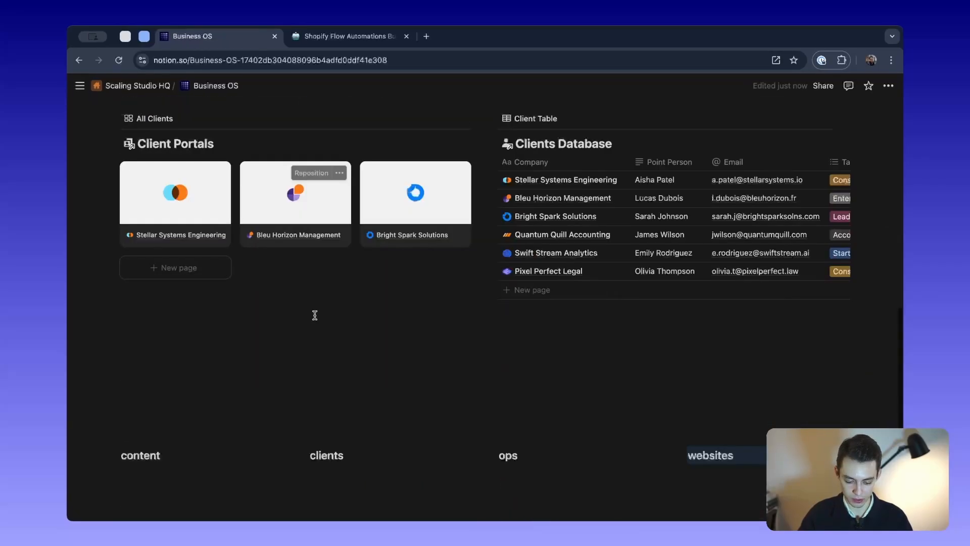
{"action": "key", "text": "Return"}
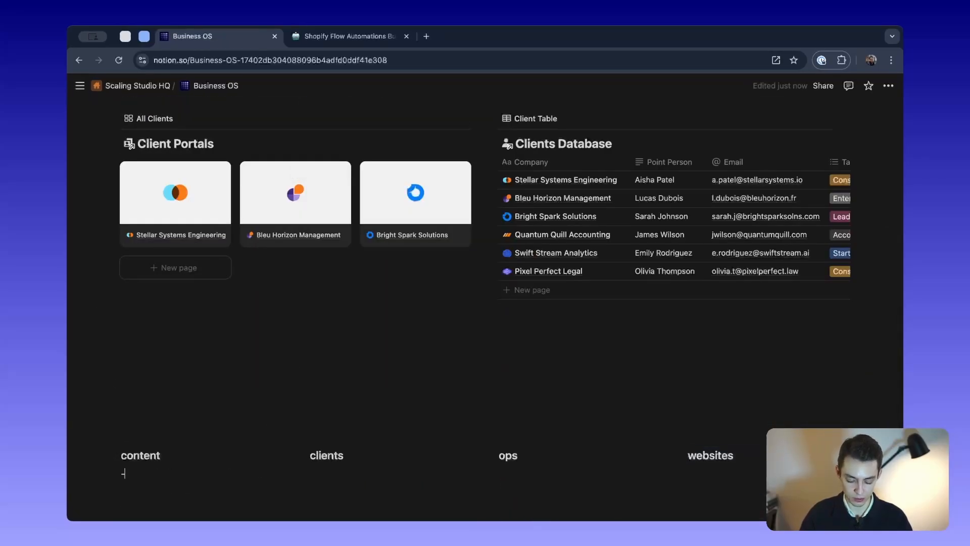
{"action": "type", "text": "---"}
{"action": "scroll", "coordinate": [485, 303], "scroll_direction": "down", "scroll_amount": 1}
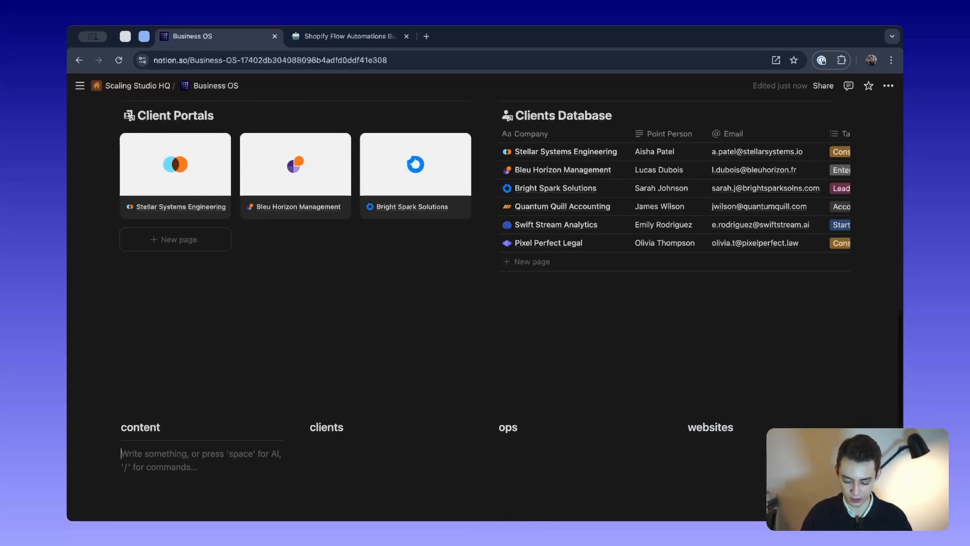
Add divider lines beneath the "clients", "ops" and "websites" headings in the new columns.
{"action": "left_click", "coordinate": [320, 443]}
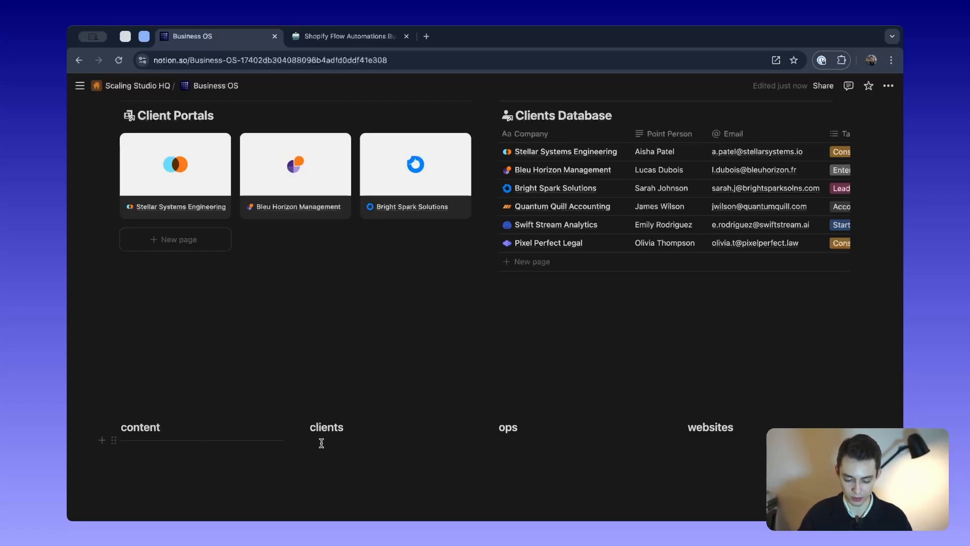
{"action": "type", "text": "---"}
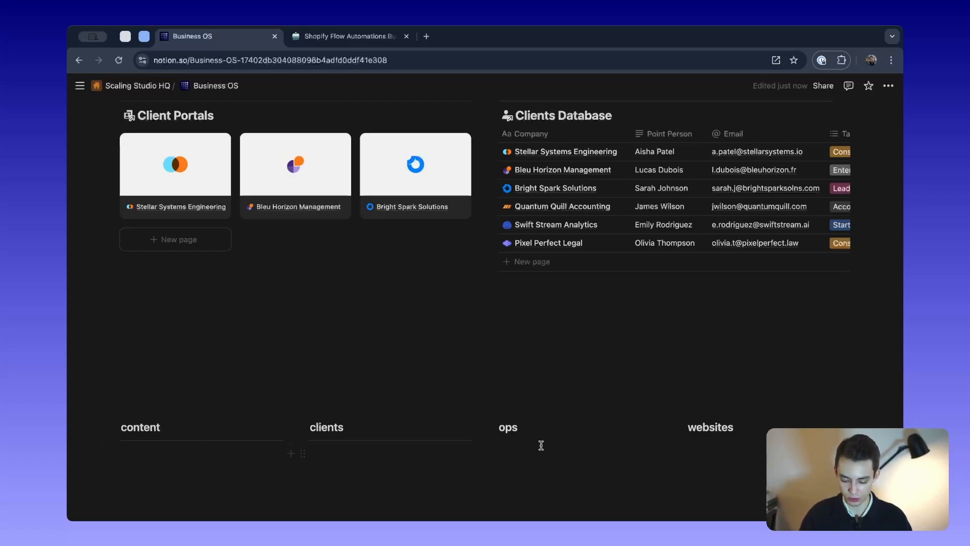
{"action": "left_click", "coordinate": [539, 443]}
{"action": "type", "text": "---"}
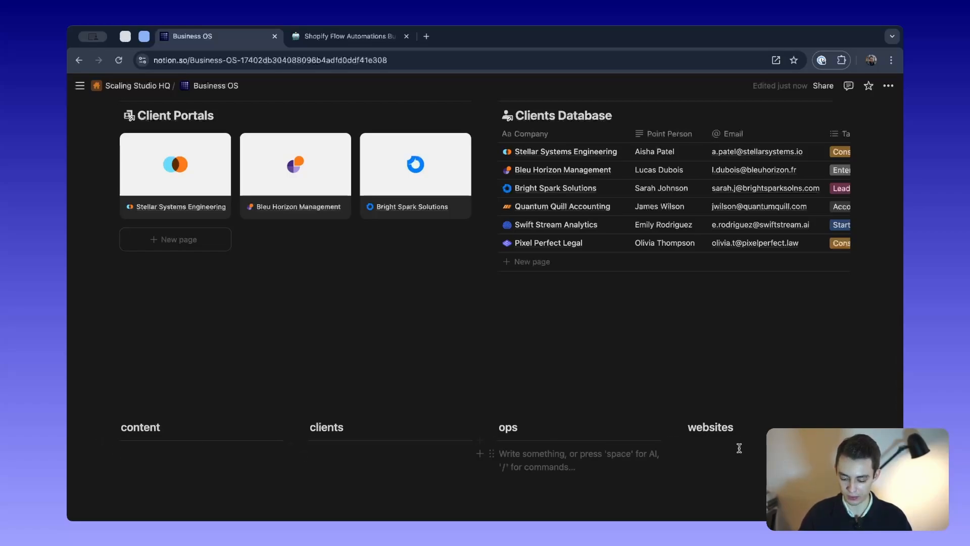
{"action": "left_click", "coordinate": [739, 448]}
{"action": "type", "text": "---"}
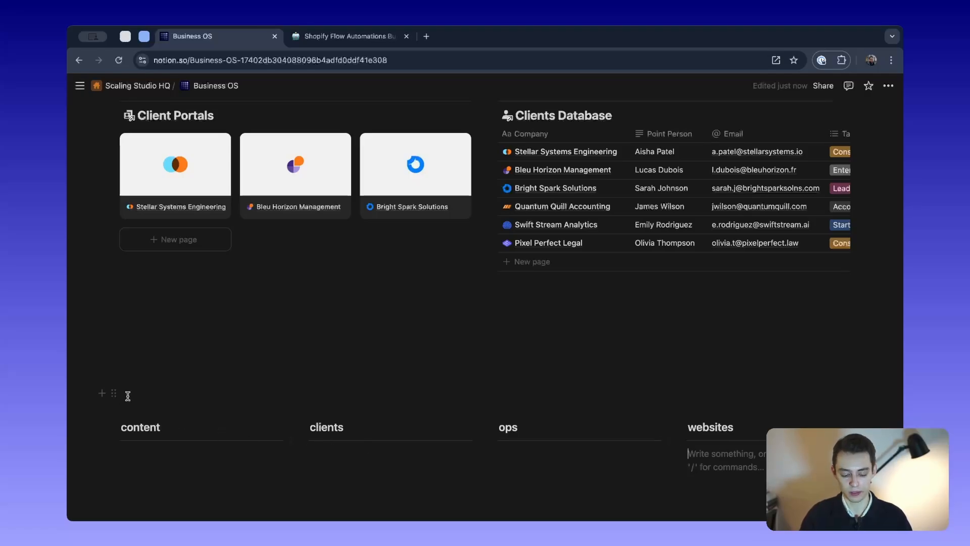
Delete the four demonstration columns with their headings and dividers at the end of the page.
{"action": "scroll", "coordinate": [128, 396], "scroll_direction": "up", "scroll_amount": 1}
{"action": "scroll", "coordinate": [128, 396], "scroll_direction": "down", "scroll_amount": 2}
{"action": "left_click_drag", "start_coordinate": [93, 320], "coordinate": [710, 414]}
{"action": "key", "text": "BackSpace"}
Create a new sub-page below Outreach Tracker in the Content & Outreach section.
{"action": "scroll", "coordinate": [303, 440], "scroll_direction": "up", "scroll_amount": 5}
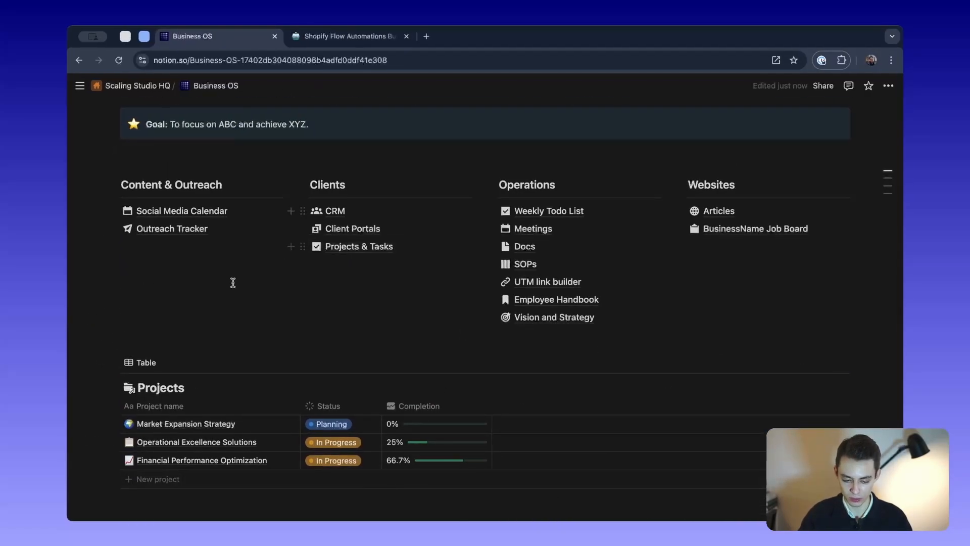
{"action": "scroll", "coordinate": [233, 283], "scroll_direction": "up", "scroll_amount": 2}
{"action": "left_click", "coordinate": [146, 328]}
{"action": "type", "text": "/"}
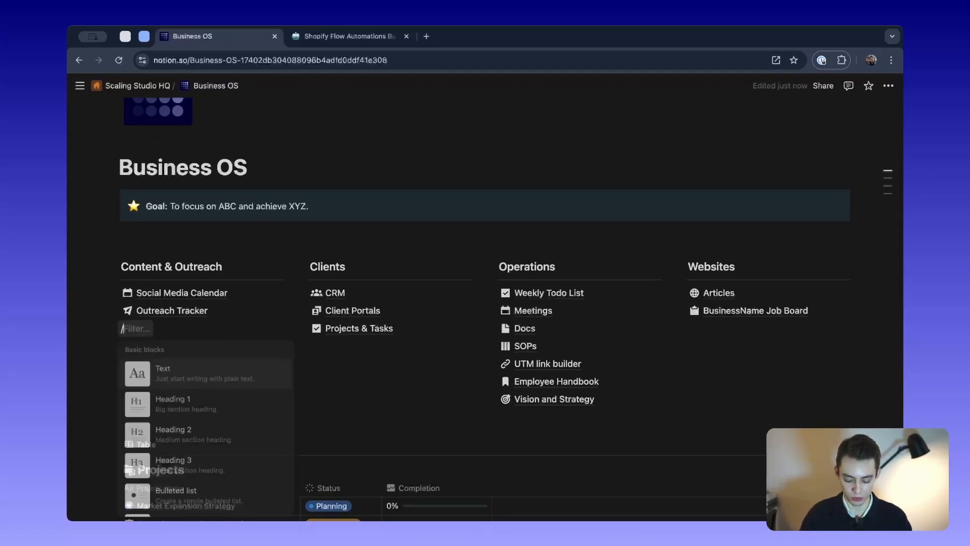
{"action": "type", "text": "page"}
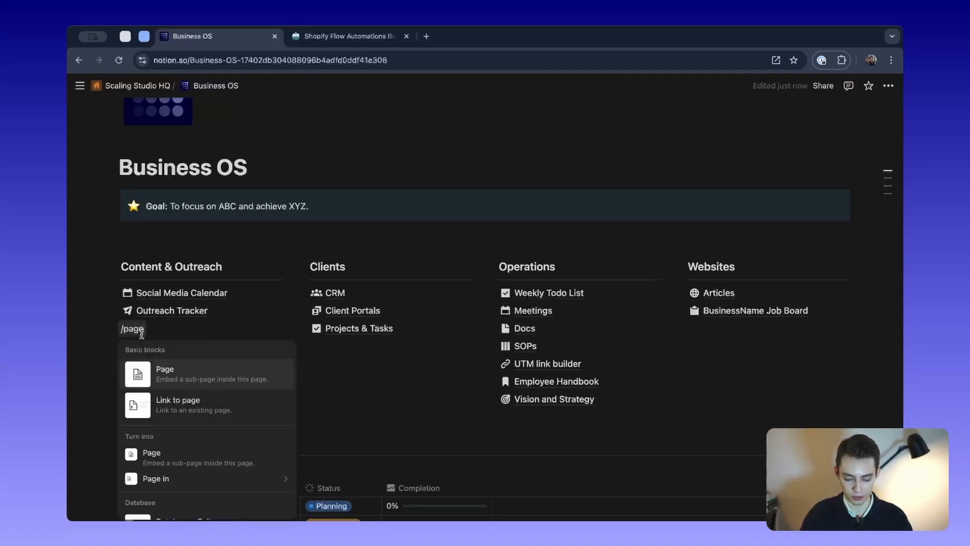
{"action": "left_click", "coordinate": [212, 378]}
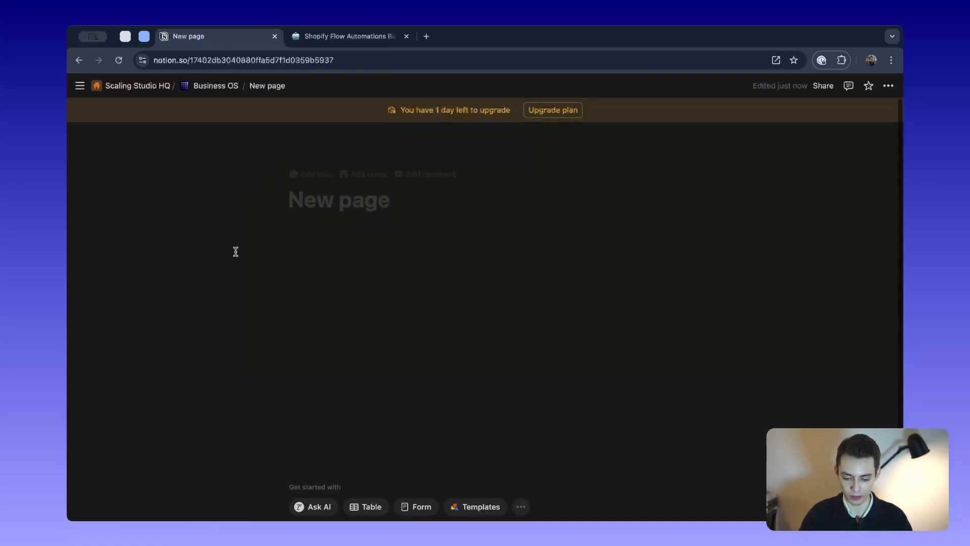
{"action": "left_click_drag", "start_coordinate": [198, 167], "coordinate": [462, 278]}
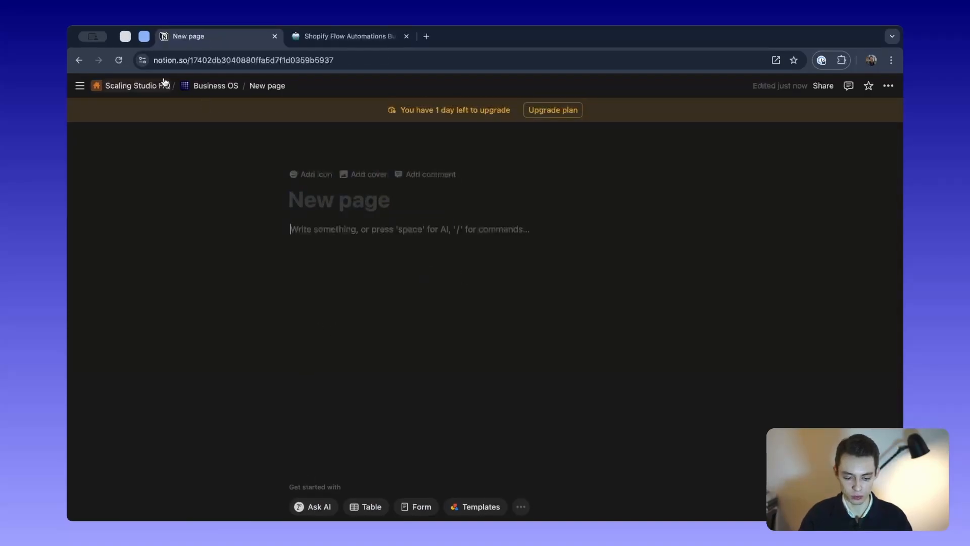
Return to the Business OS page and delete the untitled new page from the Content & Outreach section.
{"action": "left_click", "coordinate": [216, 86]}
{"action": "scroll", "coordinate": [199, 385], "scroll_direction": "down", "scroll_amount": 2}
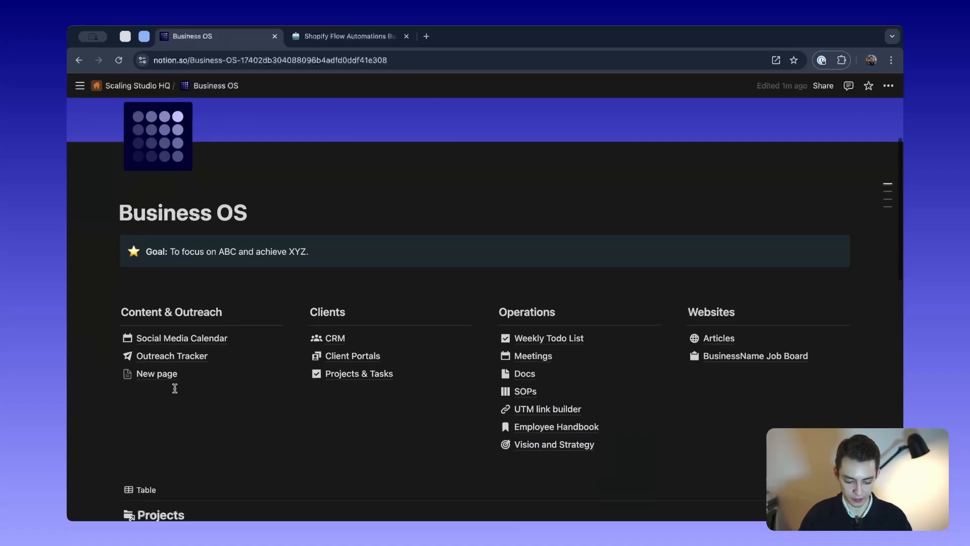
{"action": "left_click", "coordinate": [113, 373]}
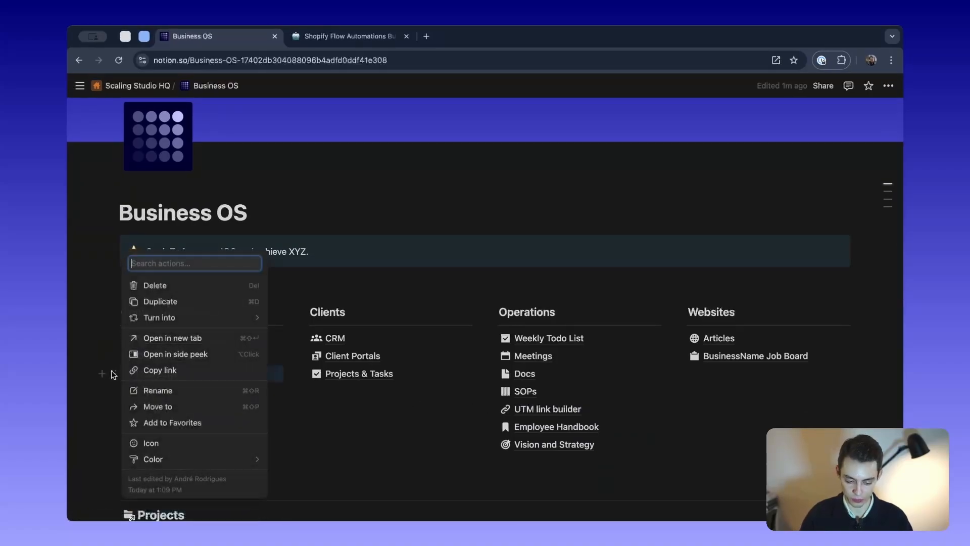
{"action": "key", "text": "Delete"}
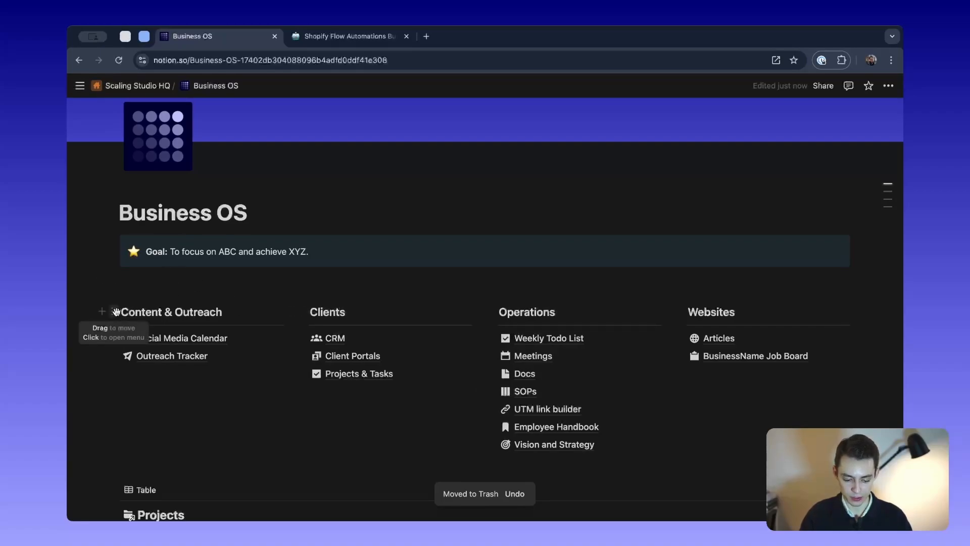
{"action": "left_click_drag", "start_coordinate": [324, 248], "coordinate": [147, 249]}
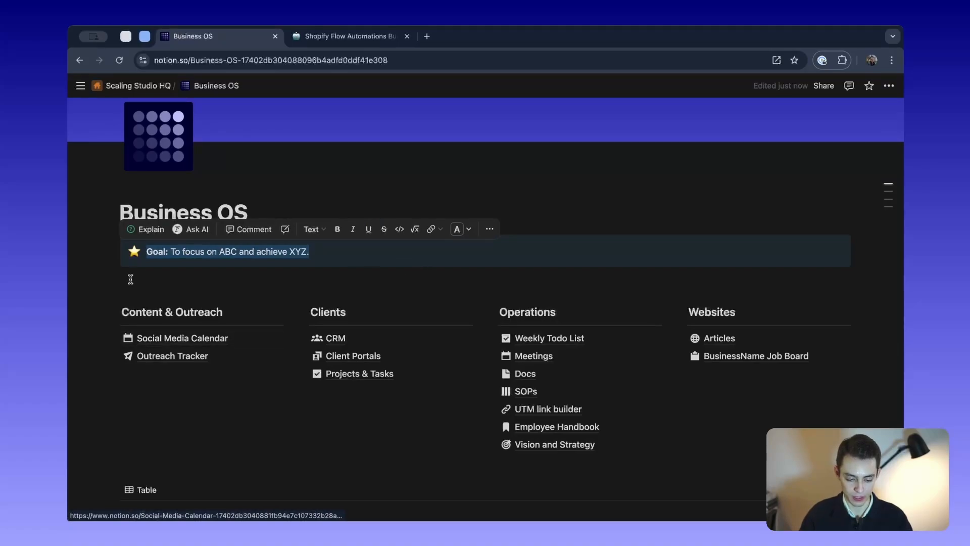
{"action": "left_click", "coordinate": [382, 264]}
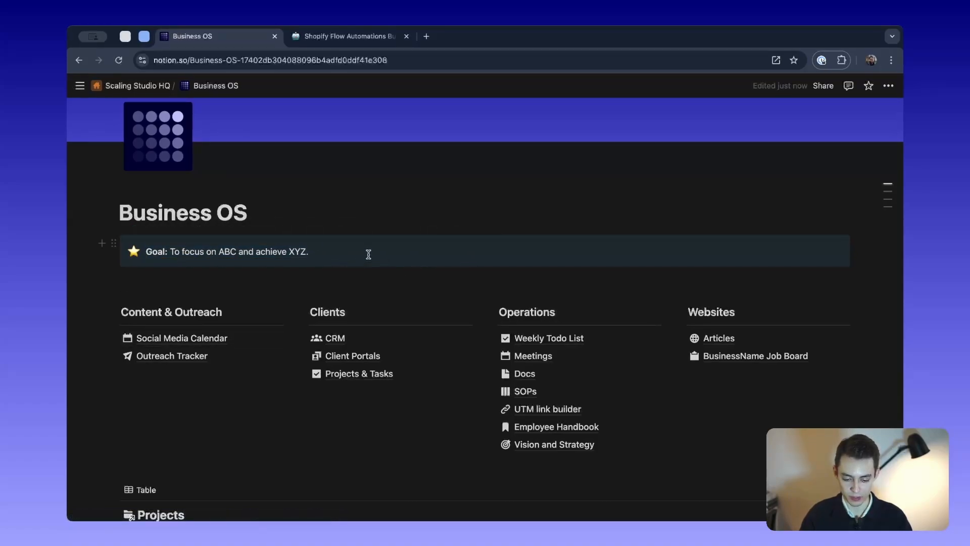
Apply a gray background to the Content & Outreach heading.
{"action": "left_click", "coordinate": [114, 310]}
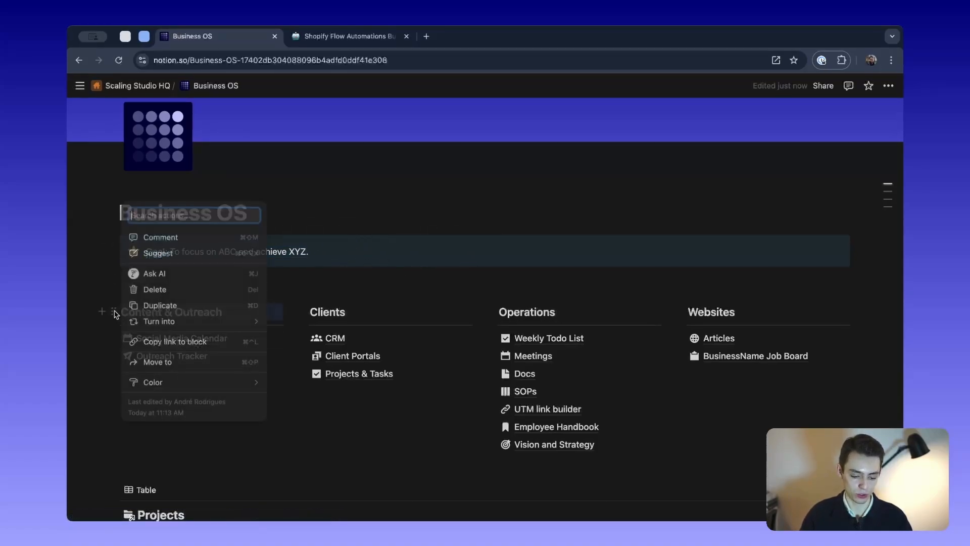
{"action": "mouse_move", "coordinate": [172, 383]}
{"action": "scroll", "coordinate": [318, 395], "scroll_direction": "down", "scroll_amount": 3}
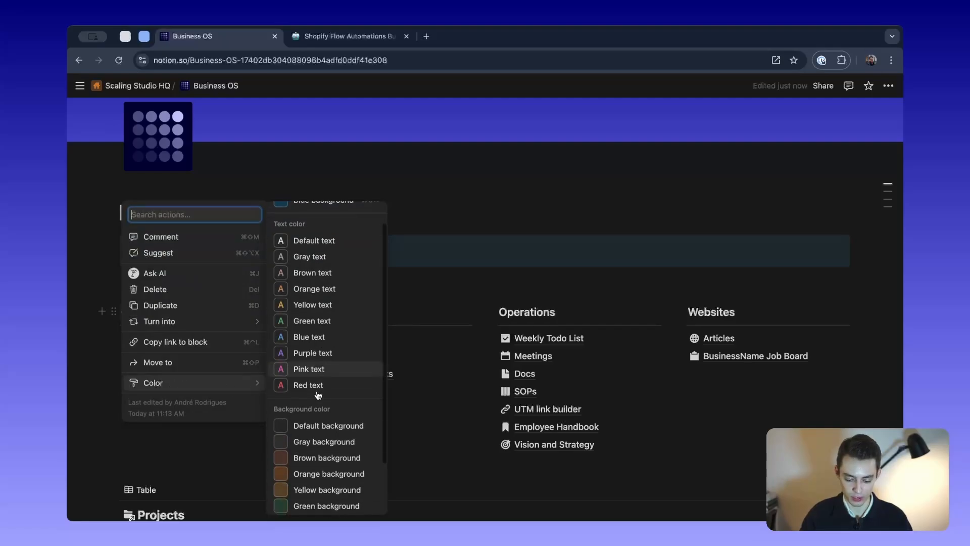
{"action": "scroll", "coordinate": [328, 470], "scroll_direction": "up", "scroll_amount": 2}
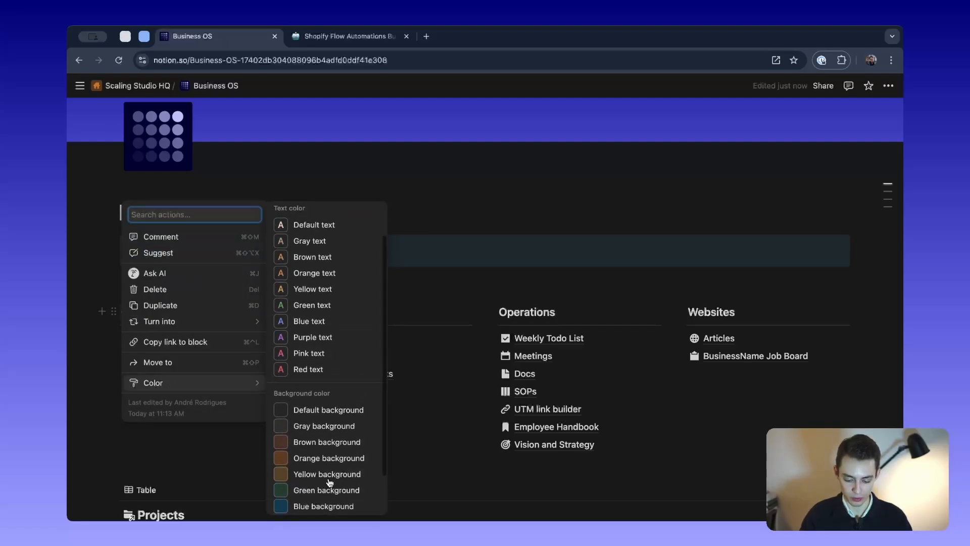
{"action": "left_click", "coordinate": [324, 426]}
Apply the same gray background to the Clients and Operations headings.
{"action": "left_click", "coordinate": [303, 312]}
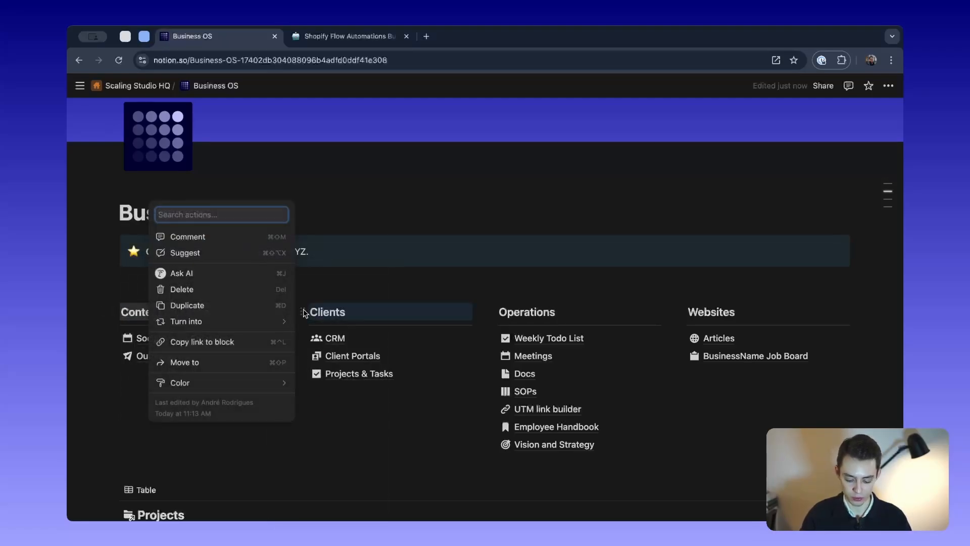
{"action": "key", "text": "Escape"}
{"action": "left_click", "coordinate": [489, 311]}
{"action": "key", "text": "Escape"}
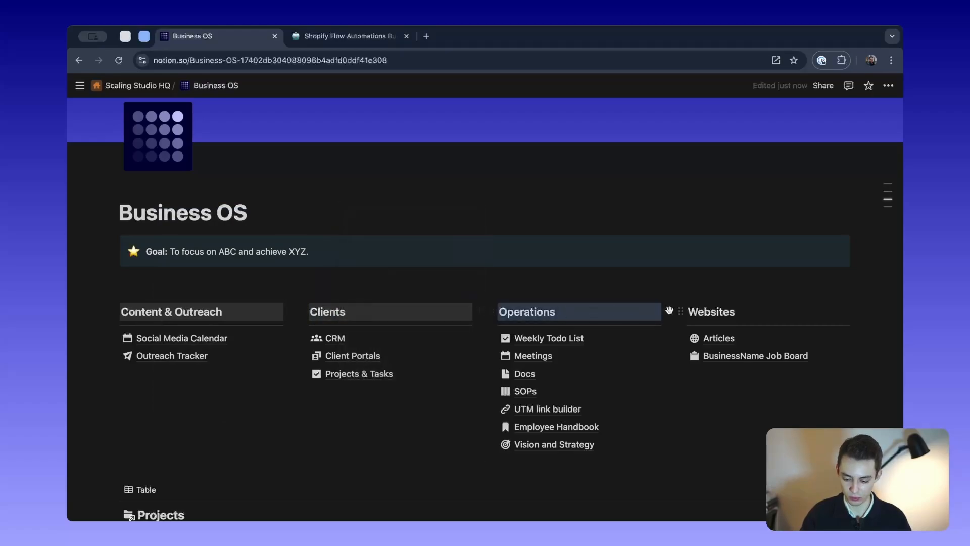
Apply the gray background to the Websites heading.
{"action": "left_click", "coordinate": [680, 312]}
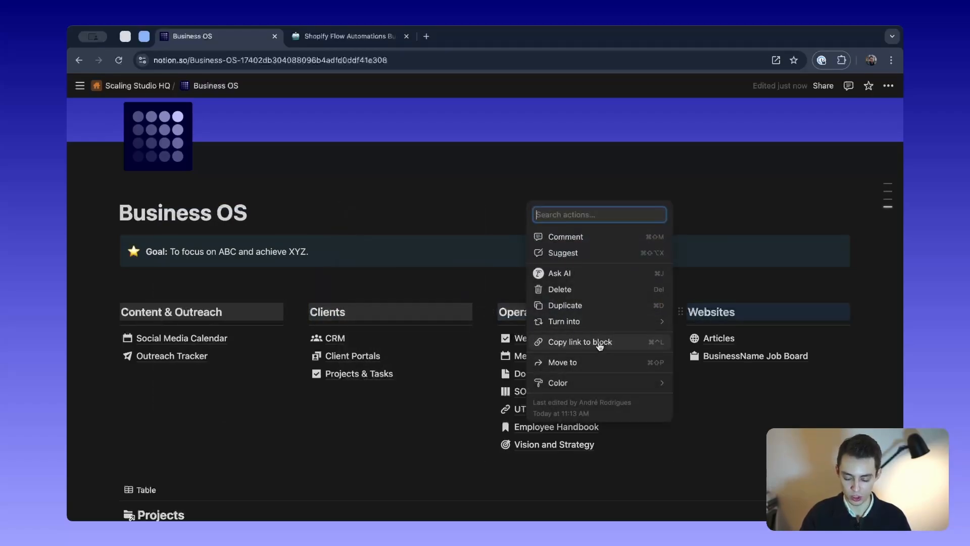
{"action": "mouse_move", "coordinate": [604, 387]}
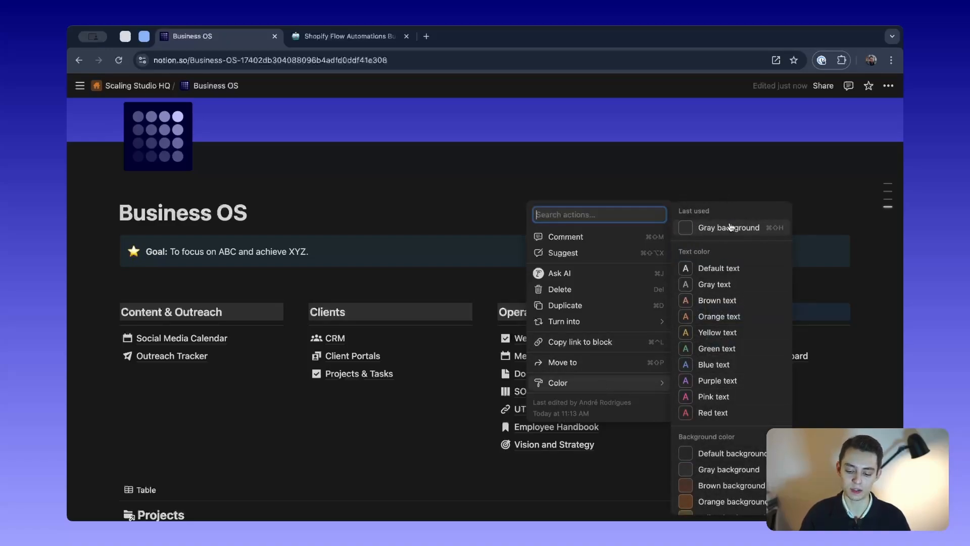
{"action": "left_click", "coordinate": [788, 322]}
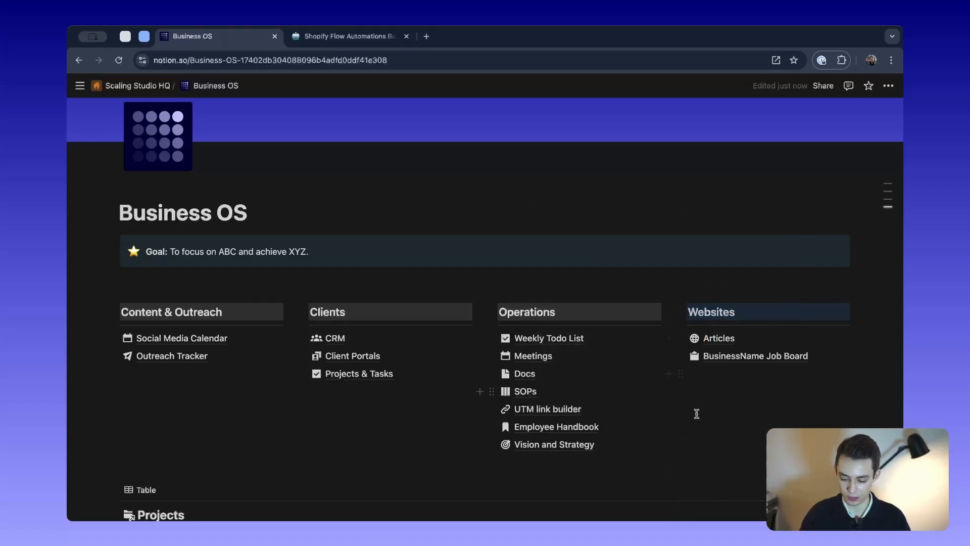
{"action": "left_click", "coordinate": [693, 422]}
{"action": "left_click", "coordinate": [681, 312]}
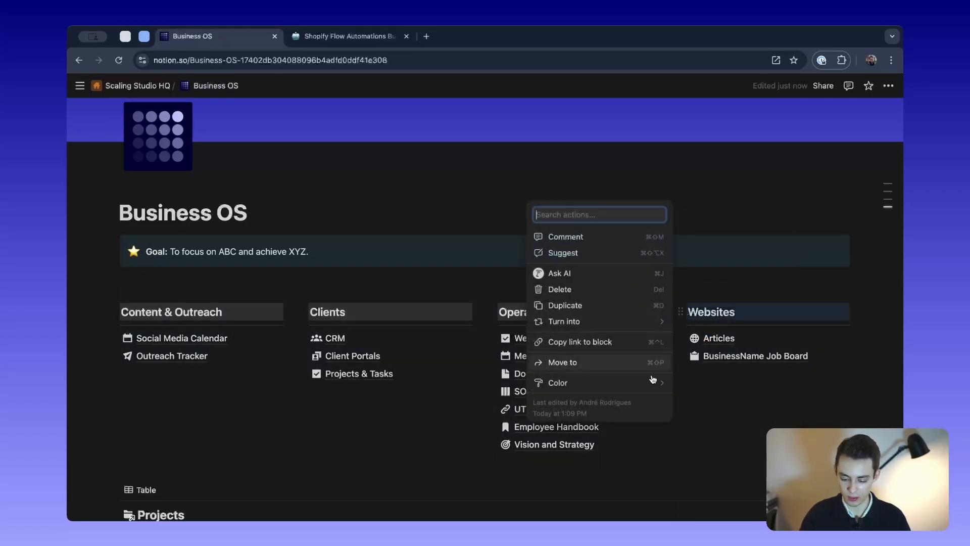
{"action": "mouse_move", "coordinate": [628, 382]}
{"action": "left_click", "coordinate": [723, 469]}
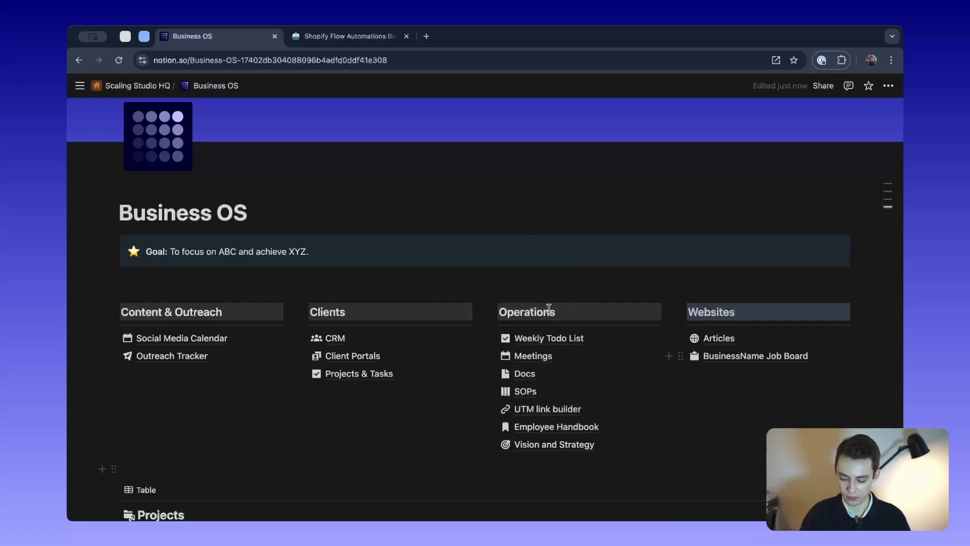
{"action": "left_click", "coordinate": [542, 286]}
Open the Outreach Tracker database from the Content & Outreach section.
{"action": "scroll", "coordinate": [277, 308], "scroll_direction": "down", "scroll_amount": 5}
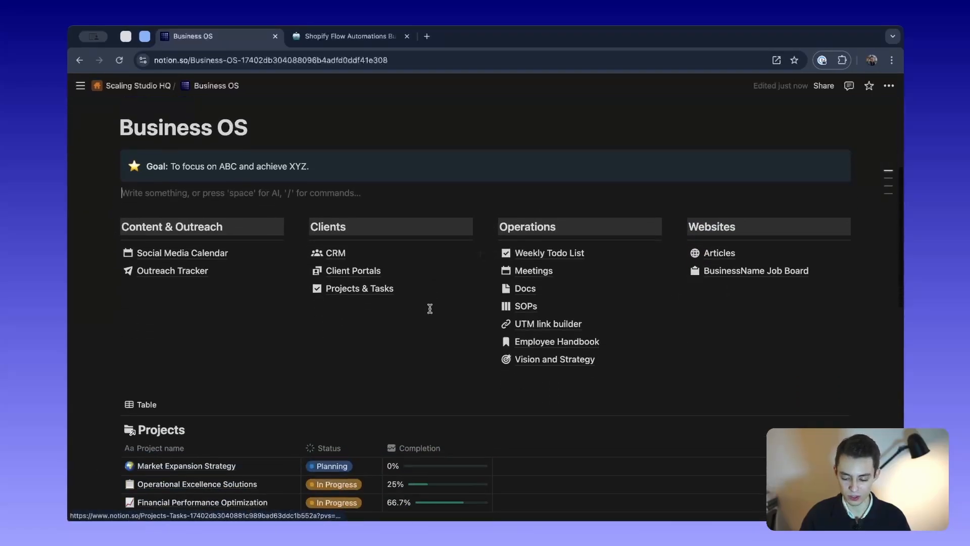
{"action": "scroll", "coordinate": [587, 310], "scroll_direction": "up", "scroll_amount": 6}
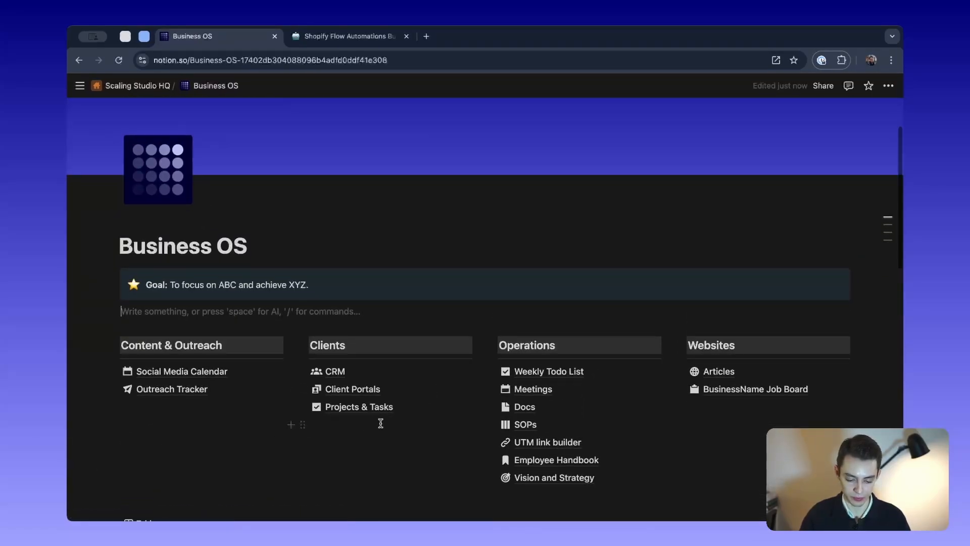
{"action": "scroll", "coordinate": [163, 378], "scroll_direction": "down", "scroll_amount": 1}
{"action": "left_click", "coordinate": [163, 377]}
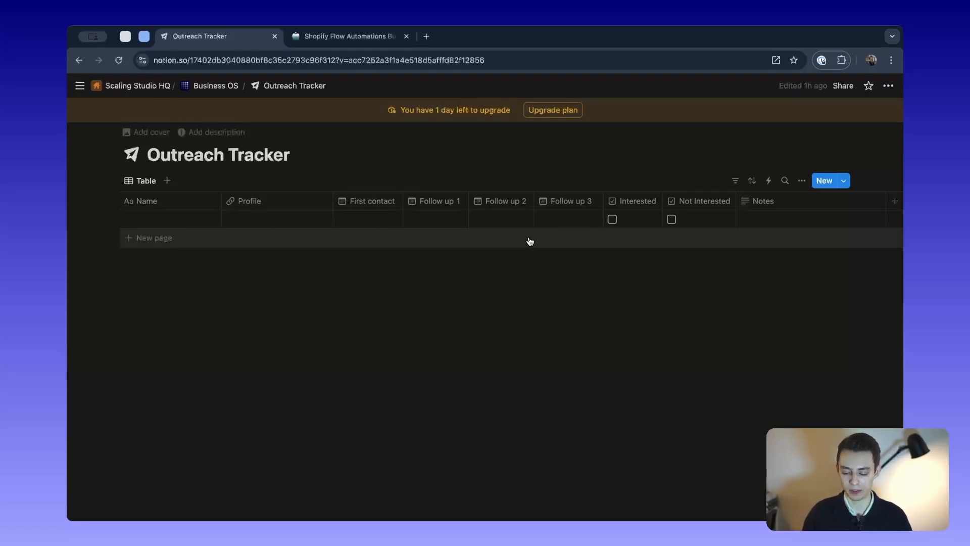
{"action": "left_click_drag", "start_coordinate": [636, 345], "coordinate": [287, 282]}
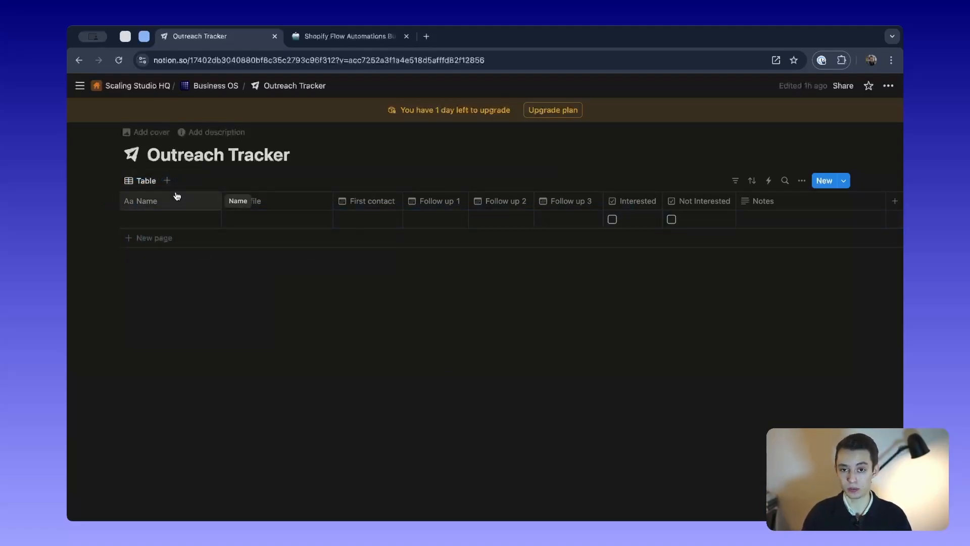
{"action": "left_click_drag", "start_coordinate": [232, 203], "coordinate": [186, 215]}
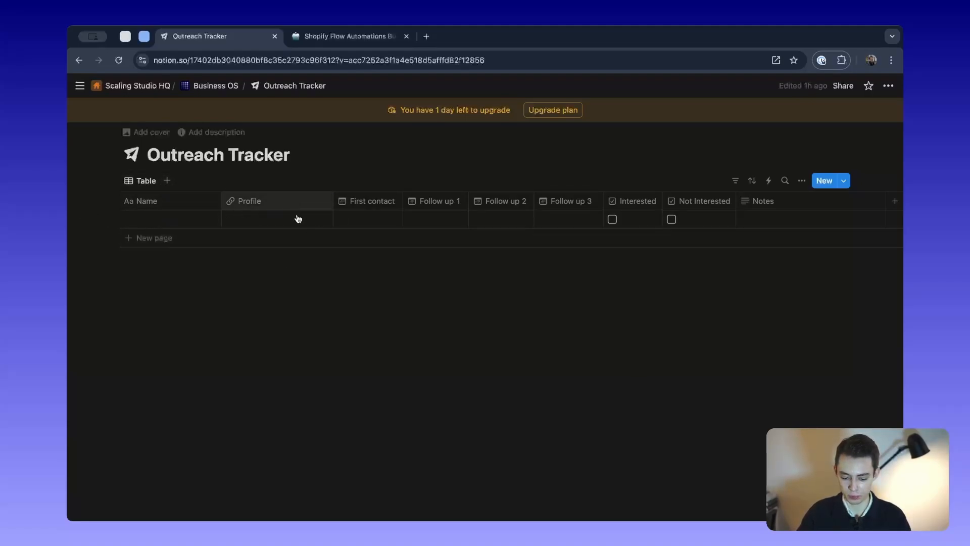
Set the First contact date of the empty first row to January 7, 2025, leaving its follow-up dates blank.
{"action": "left_click", "coordinate": [364, 223]}
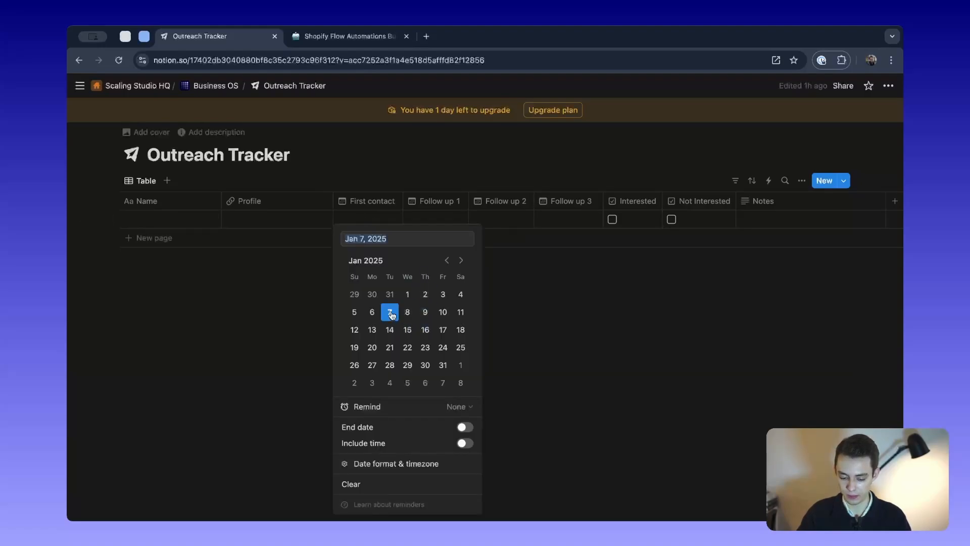
{"action": "left_click", "coordinate": [428, 212]}
{"action": "left_click", "coordinate": [434, 215]}
{"action": "left_click", "coordinate": [521, 217]}
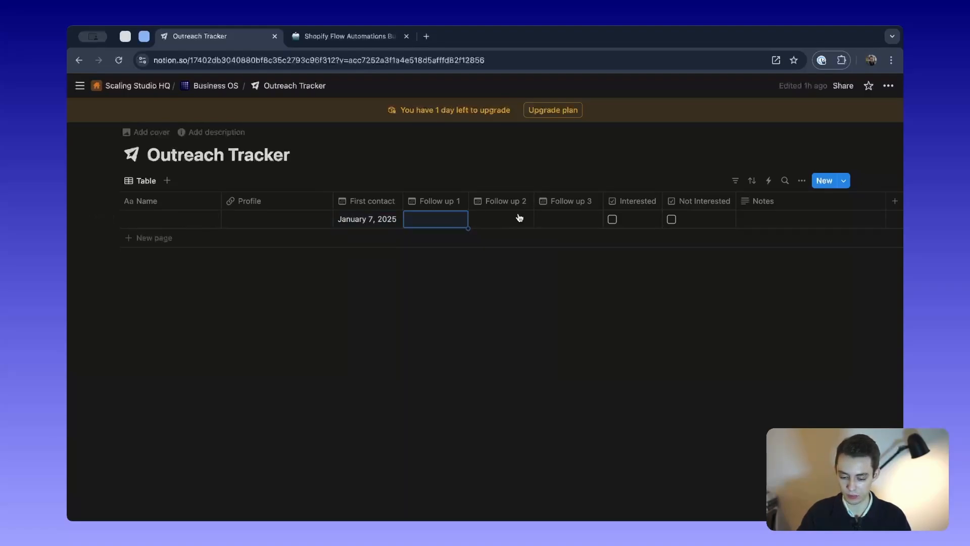
{"action": "left_click", "coordinate": [576, 219]}
{"action": "left_click", "coordinate": [646, 170]}
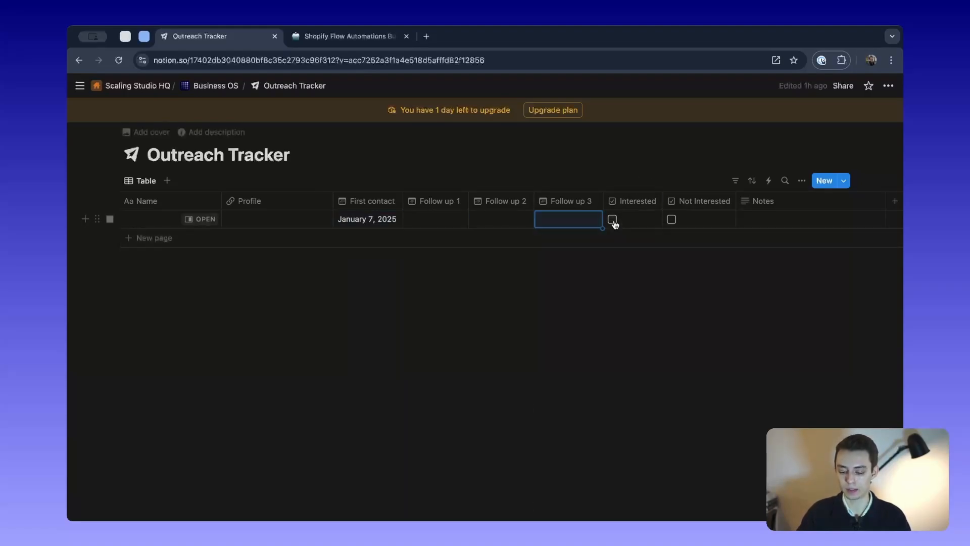
Tick and untick the Interested and Not Interested checkboxes in the first row.
{"action": "left_click", "coordinate": [613, 221]}
{"action": "left_click", "coordinate": [621, 223]}
{"action": "left_click", "coordinate": [673, 221]}
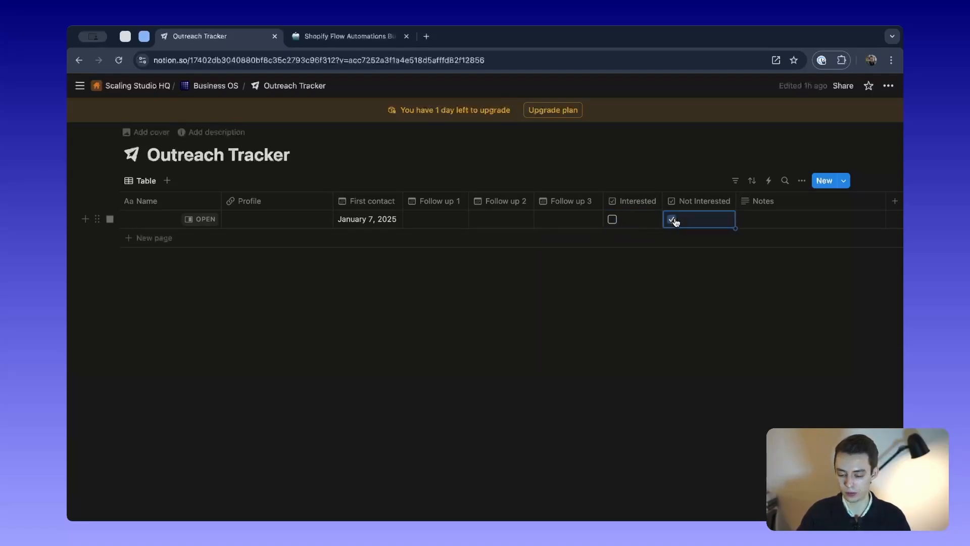
{"action": "left_click", "coordinate": [676, 223]}
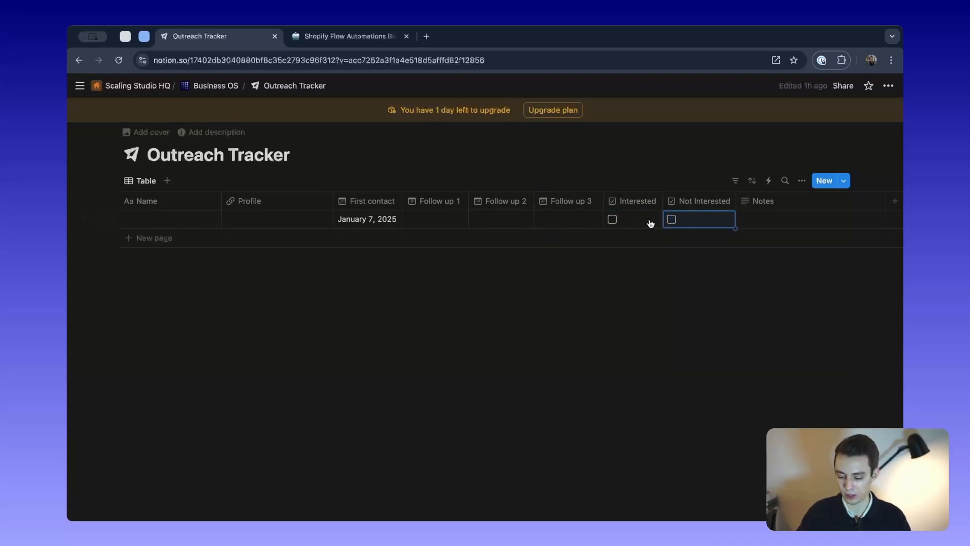
Add a Select property named "Interested?" to the Outreach Tracker table.
{"action": "scroll", "coordinate": [796, 202], "scroll_direction": "right", "scroll_amount": 2}
{"action": "left_click", "coordinate": [851, 202]}
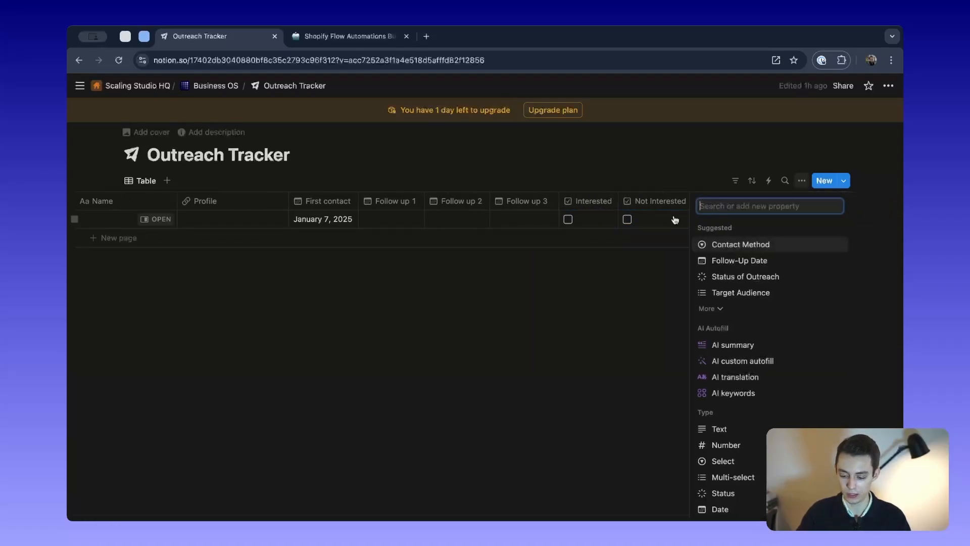
{"action": "type", "text": "Int"}
{"action": "key", "text": "BackSpace"}
{"action": "key", "text": "BackSpace"}
{"action": "key", "text": "BackSpace"}
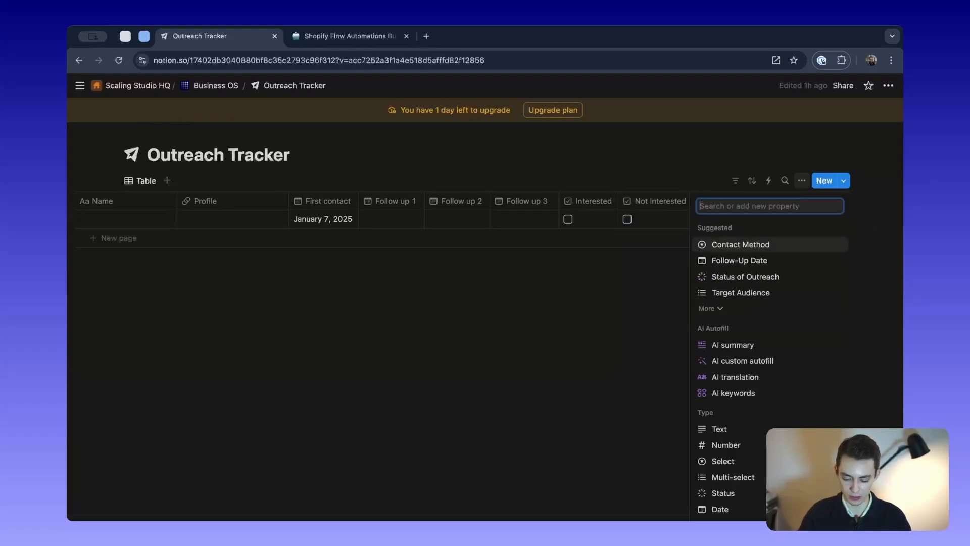
{"action": "type", "text": "sele"}
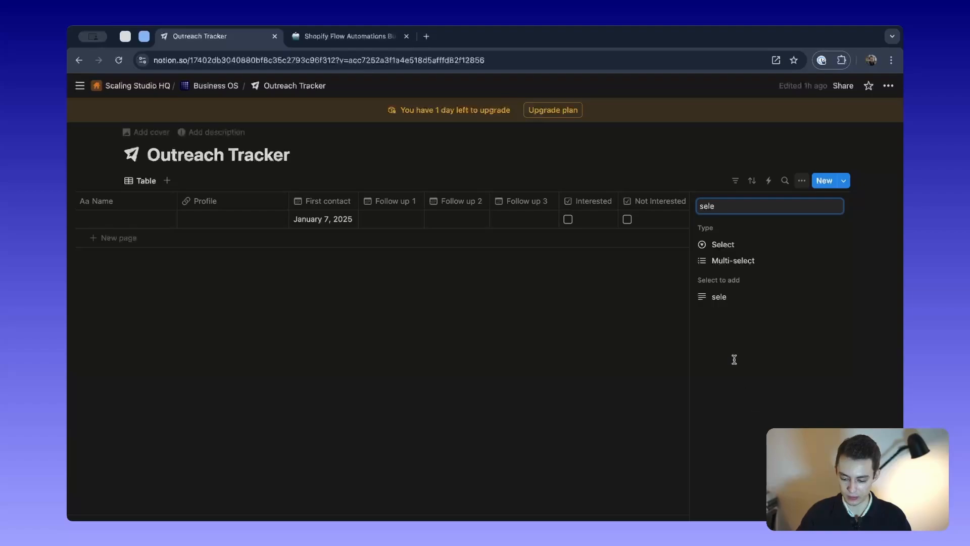
{"action": "left_click", "coordinate": [720, 245]}
{"action": "type", "text": "Intereste"}
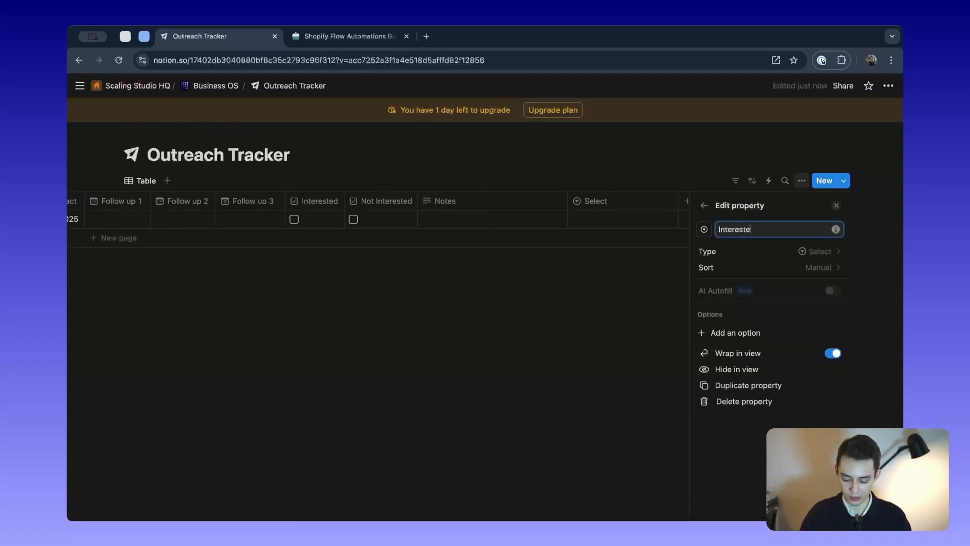
{"action": "type", "text": "d?"}
Create the options Yes and No for the "Interested?" property and check them in the first row's cell.
{"action": "left_click", "coordinate": [742, 333]}
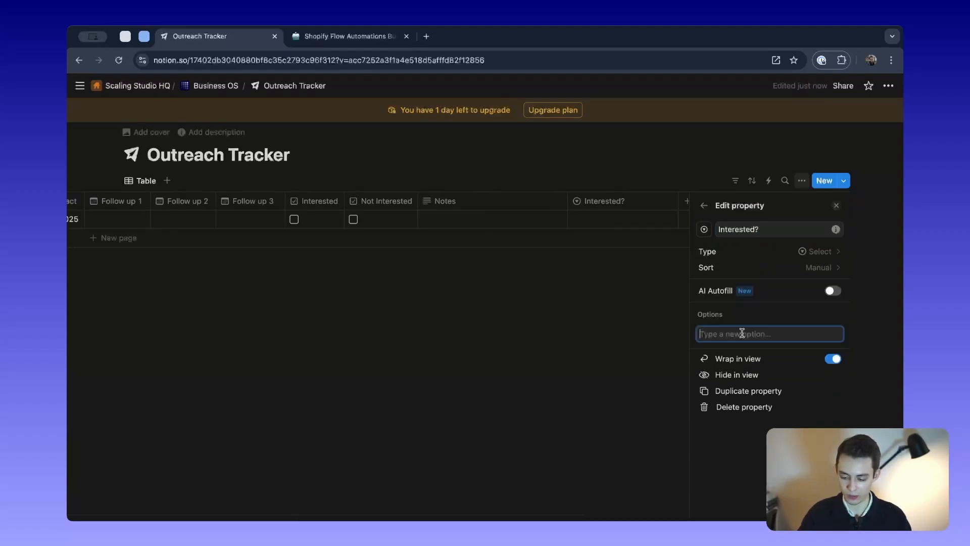
{"action": "type", "text": "Yes"}
{"action": "key", "text": "Return"}
{"action": "type", "text": "N"}
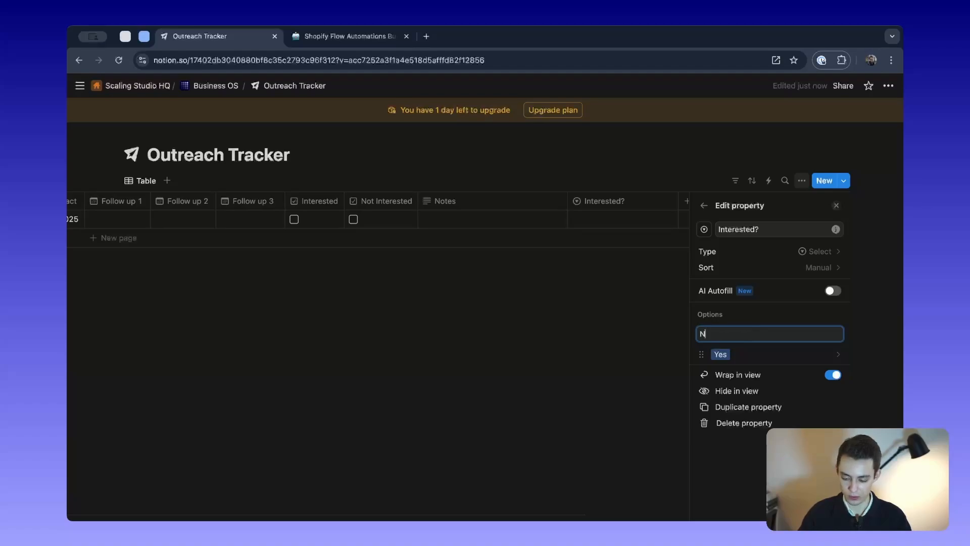
{"action": "type", "text": "o"}
{"action": "key", "text": "Return"}
{"action": "left_click", "coordinate": [626, 354]}
{"action": "left_click", "coordinate": [755, 220]}
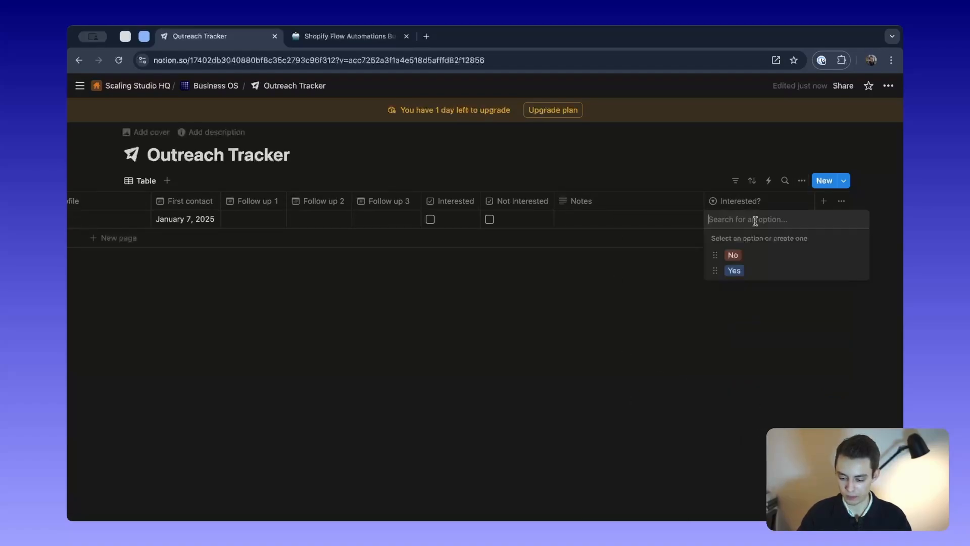
{"action": "left_click", "coordinate": [756, 327]}
Delete the "Interested?" select property from the Outreach Tracker.
{"action": "left_click", "coordinate": [768, 201]}
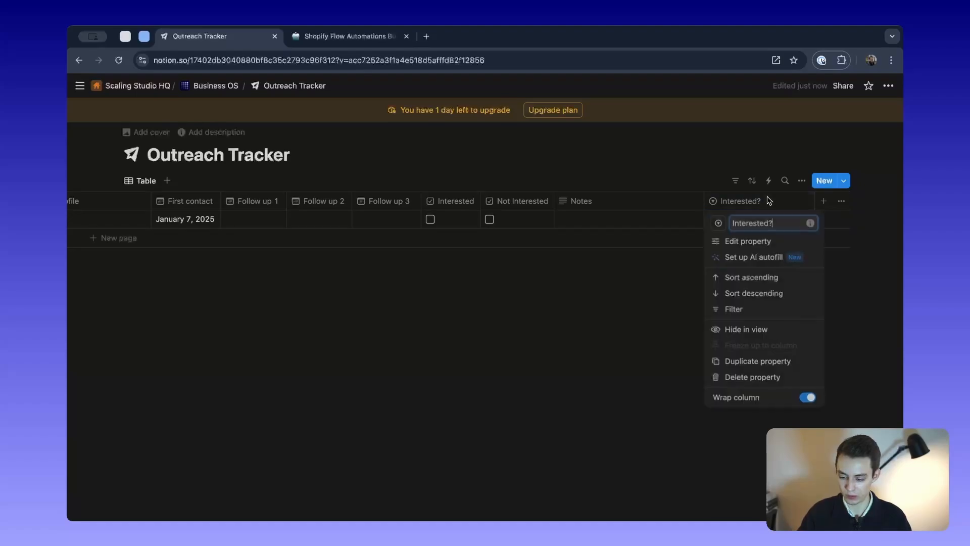
{"action": "left_click", "coordinate": [756, 379]}
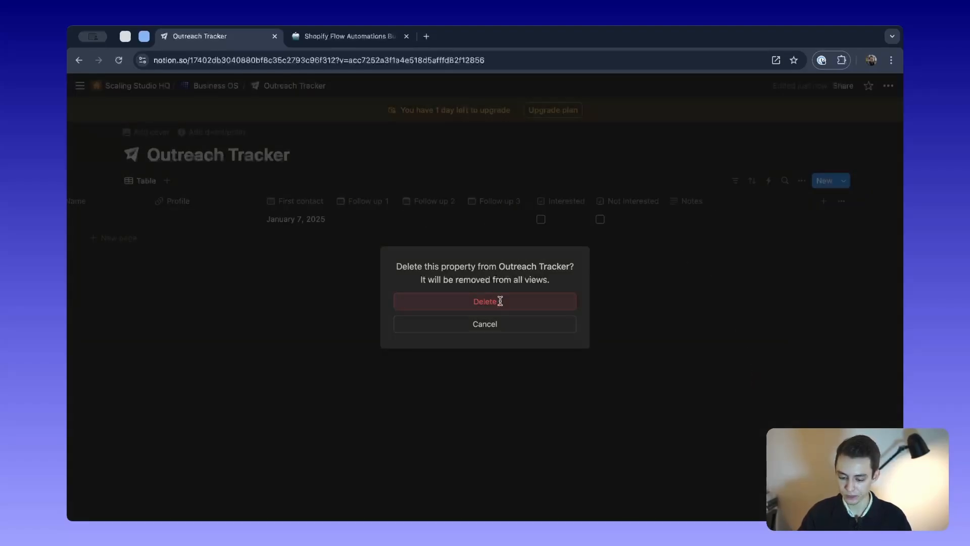
{"action": "left_click", "coordinate": [499, 301]}
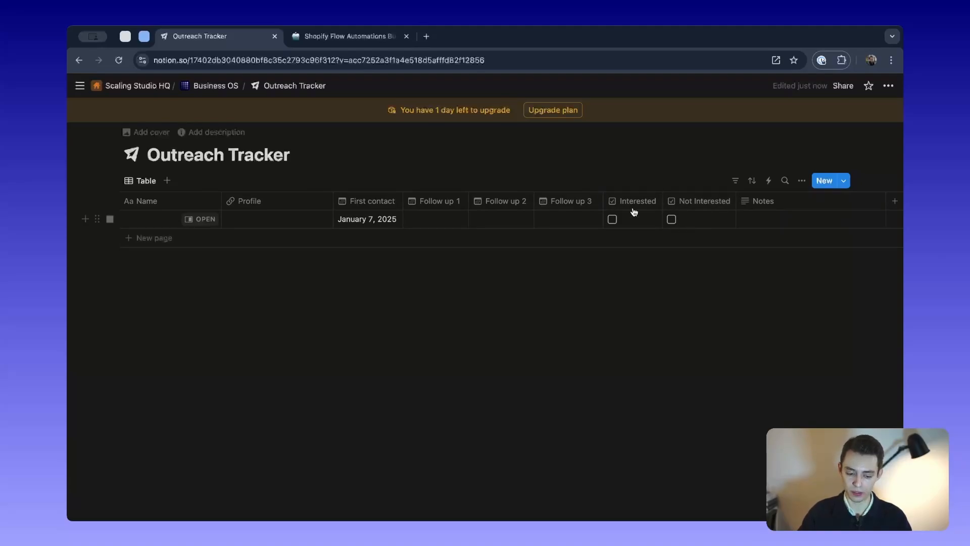
{"action": "left_click", "coordinate": [769, 180]}
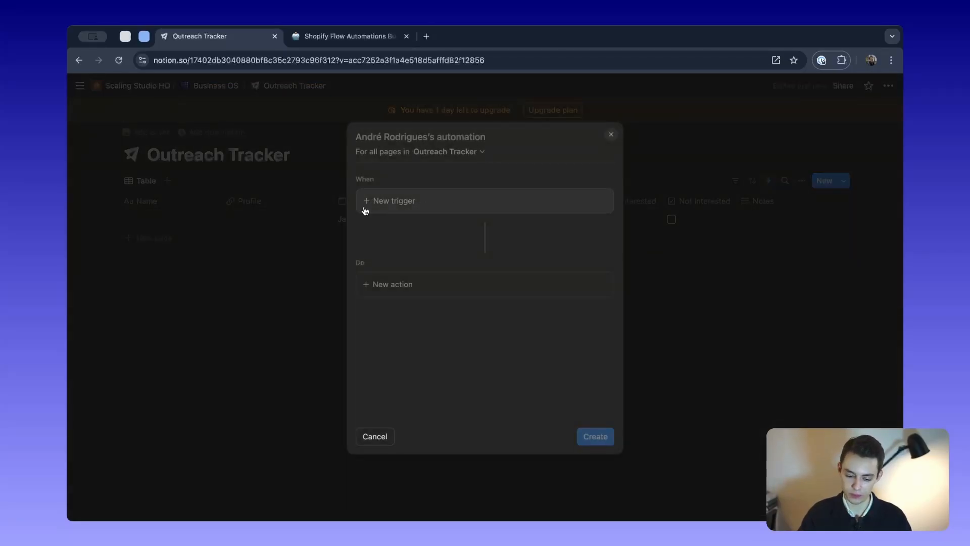
{"action": "left_click", "coordinate": [301, 255]}
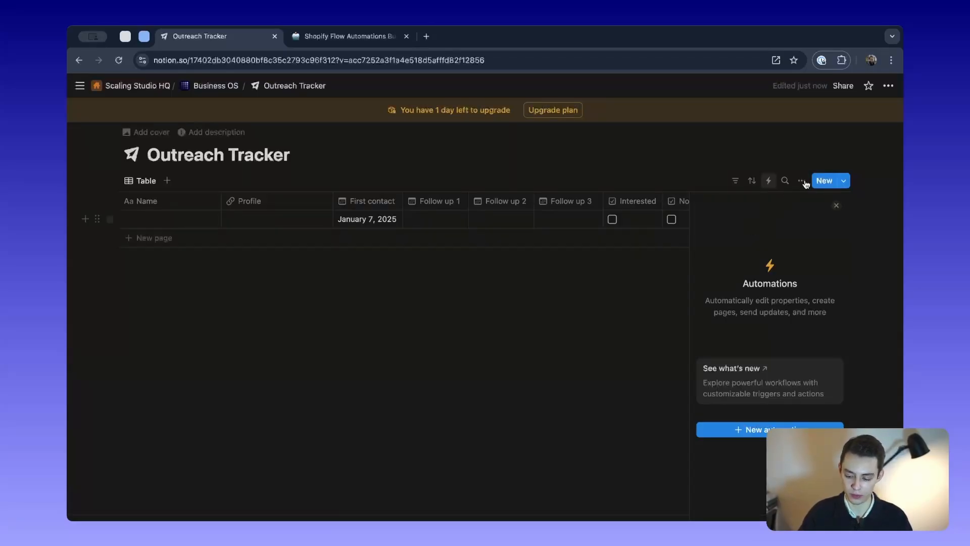
{"action": "left_click", "coordinate": [769, 182]}
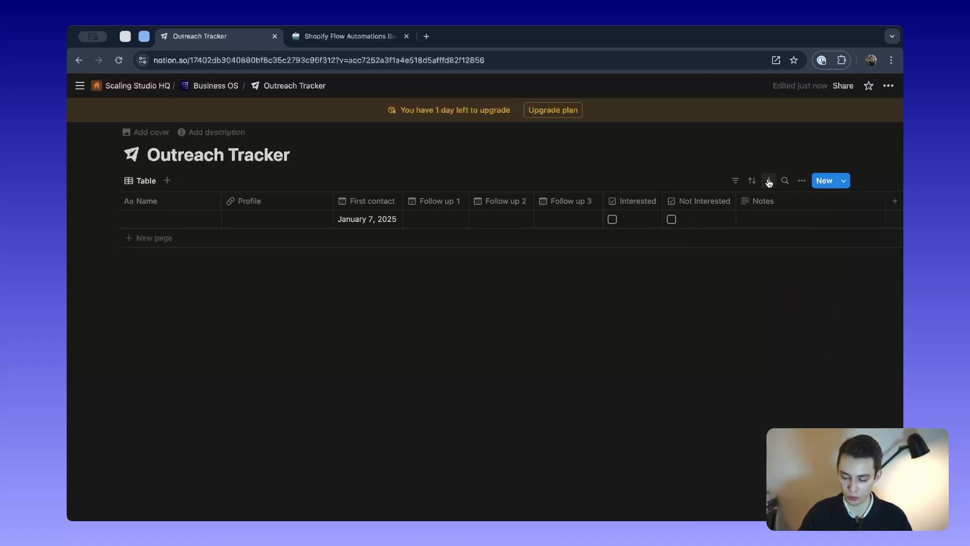
Start a new automation for the Outreach Tracker with the trigger Interested set to checked.
{"action": "left_click", "coordinate": [769, 182]}
{"action": "left_click", "coordinate": [393, 203]}
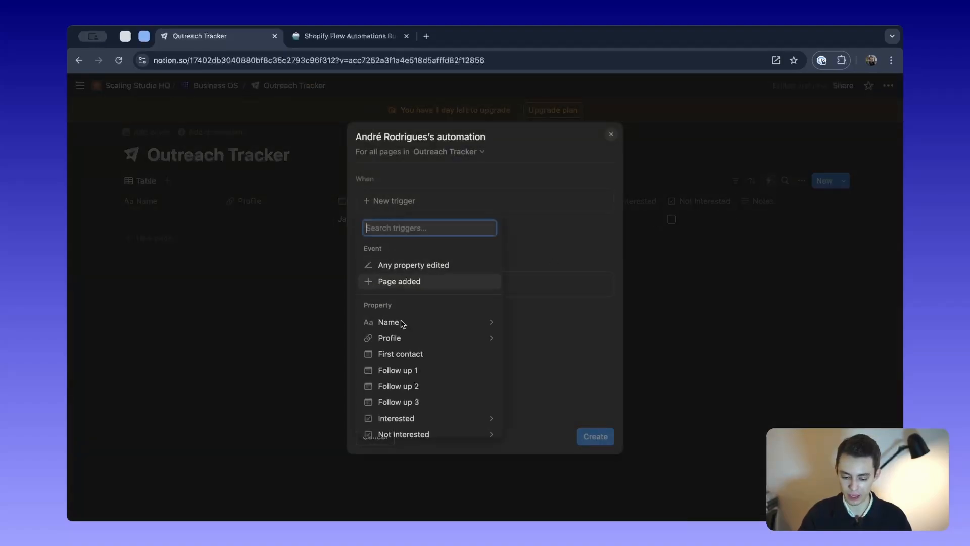
{"action": "scroll", "coordinate": [403, 334], "scroll_direction": "down", "scroll_amount": 1}
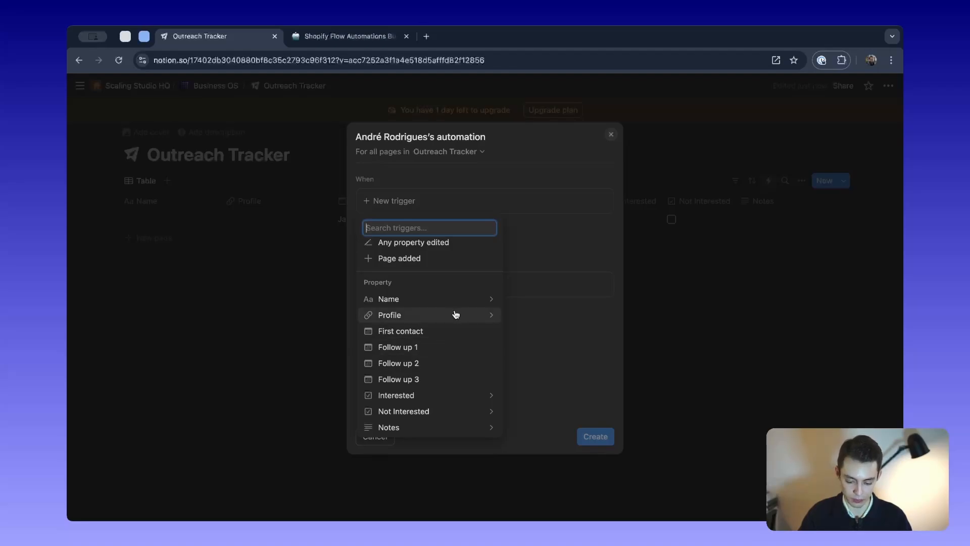
{"action": "left_click", "coordinate": [459, 399]}
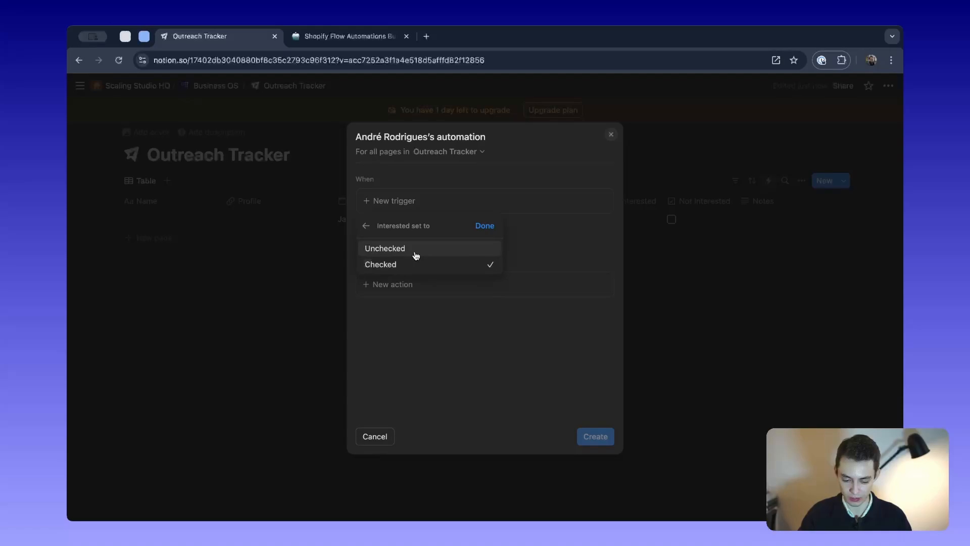
{"action": "left_click", "coordinate": [485, 226]}
Try to give the automation an "Add page to" action, and discard the automation without creating it.
{"action": "left_click", "coordinate": [400, 313]}
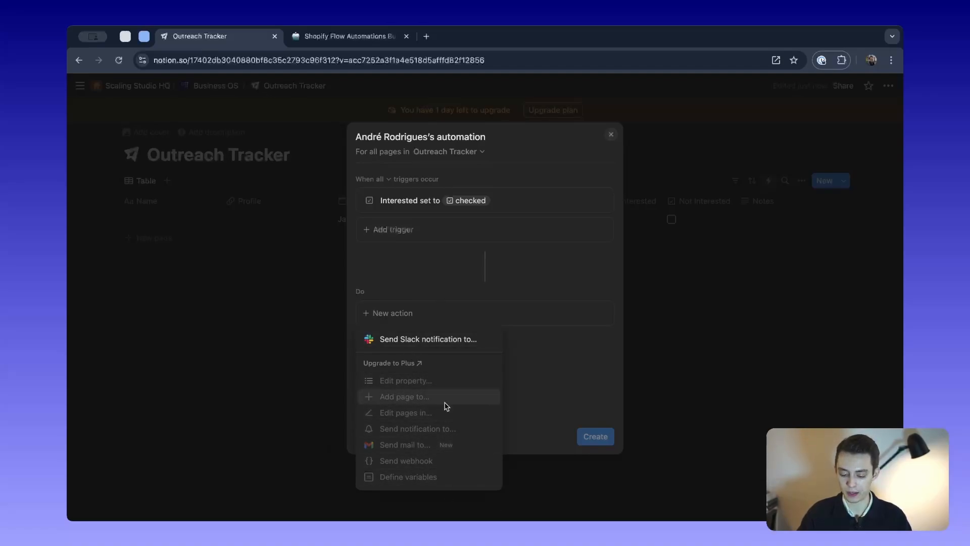
{"action": "left_click", "coordinate": [396, 398]}
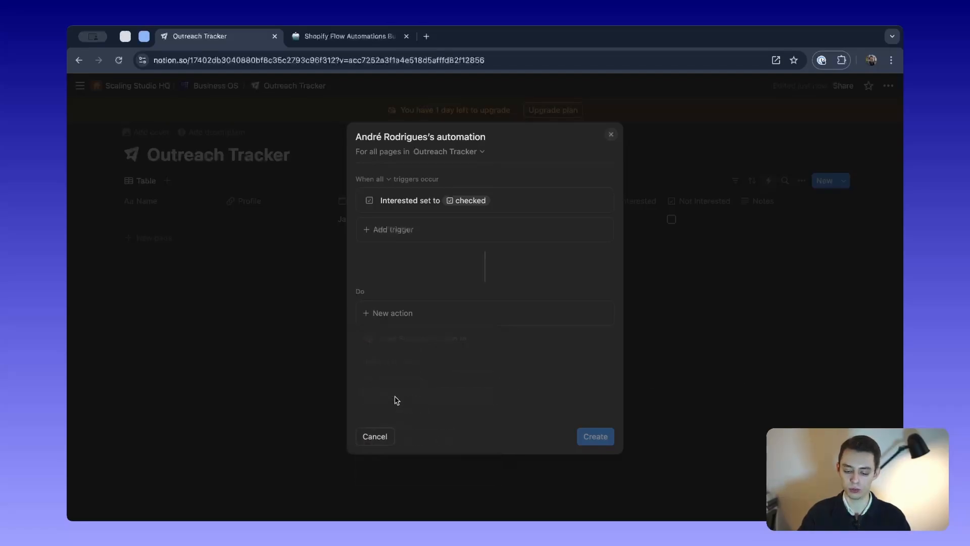
{"action": "left_click", "coordinate": [271, 354]}
{"action": "left_click", "coordinate": [426, 308]}
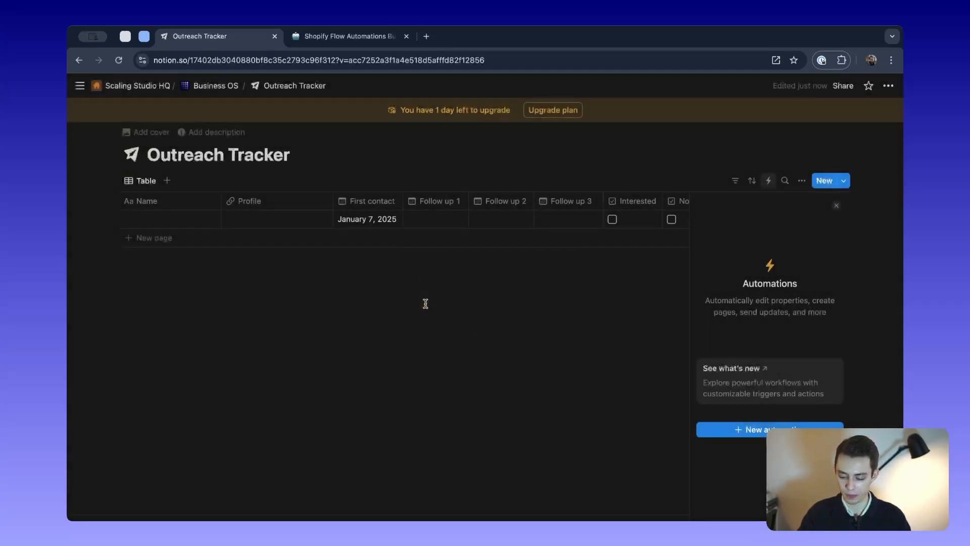
{"action": "left_click", "coordinate": [836, 205]}
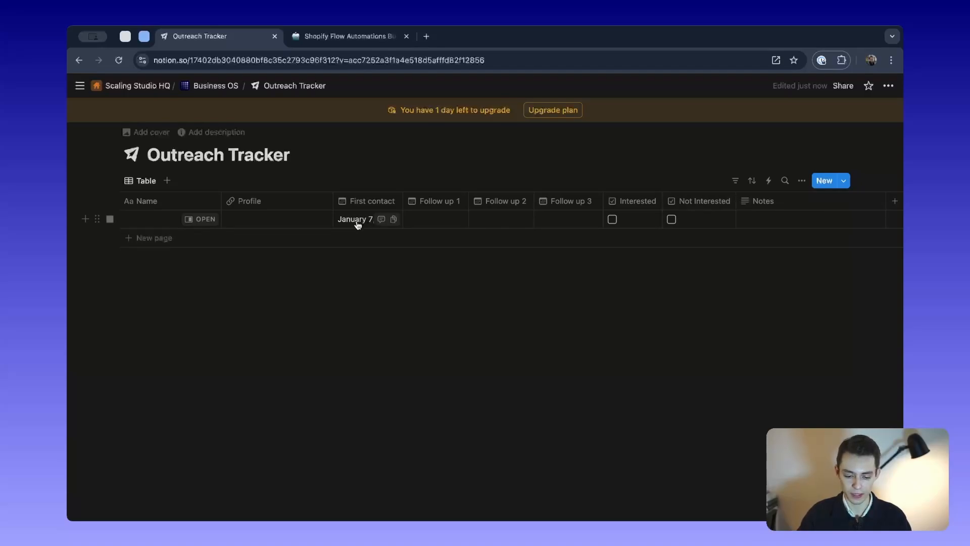
Dismiss the upgrade offer, return to the Business OS page and open its CRM page.
{"action": "left_click", "coordinate": [210, 99]}
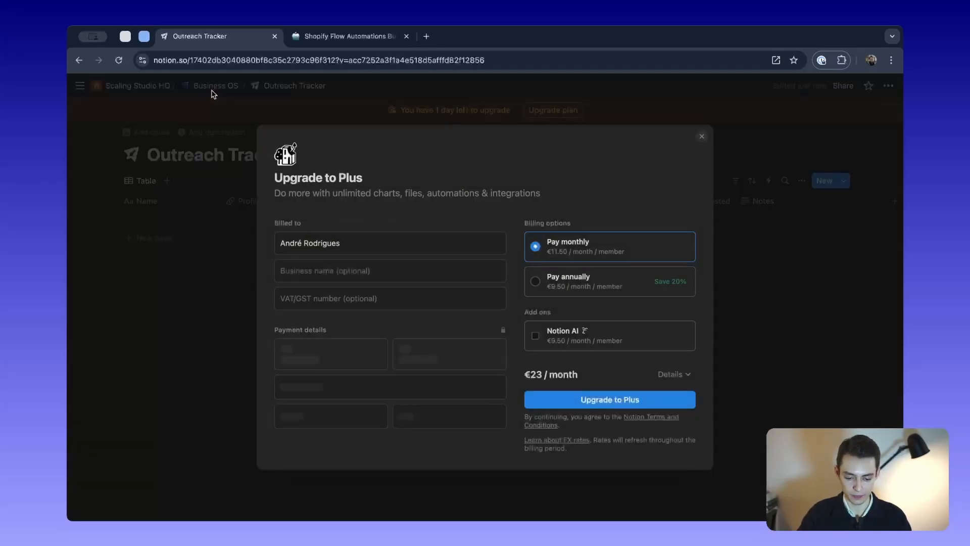
{"action": "left_click", "coordinate": [702, 122]}
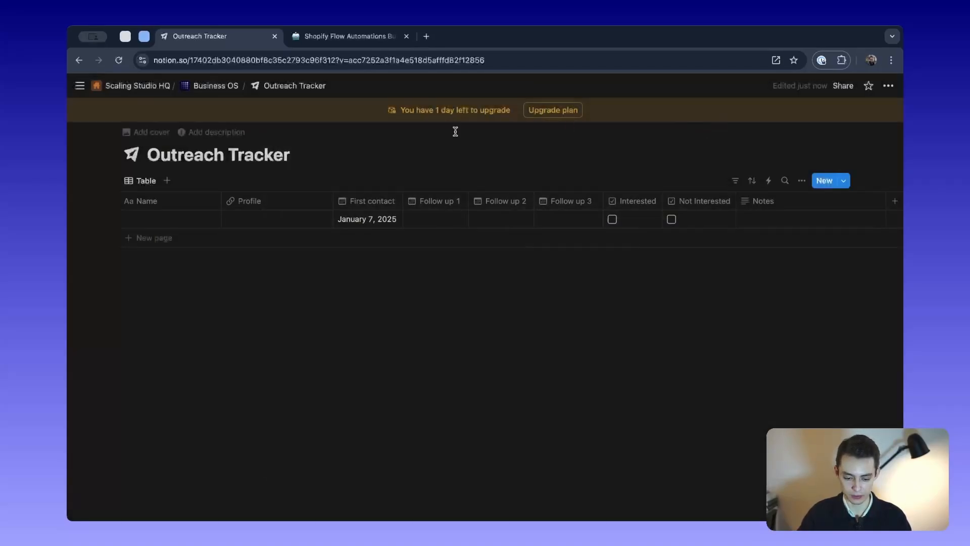
{"action": "left_click", "coordinate": [213, 86]}
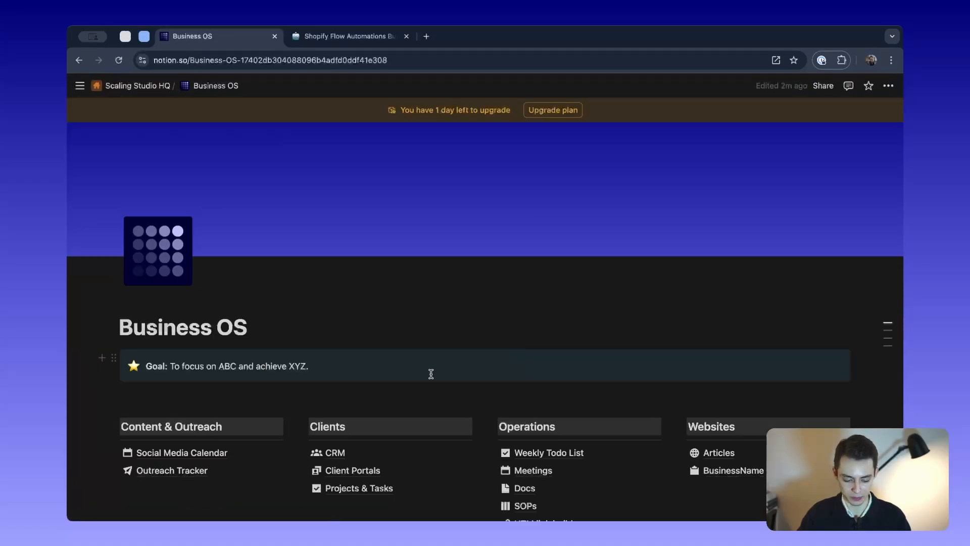
{"action": "scroll", "coordinate": [432, 374], "scroll_direction": "down", "scroll_amount": 5}
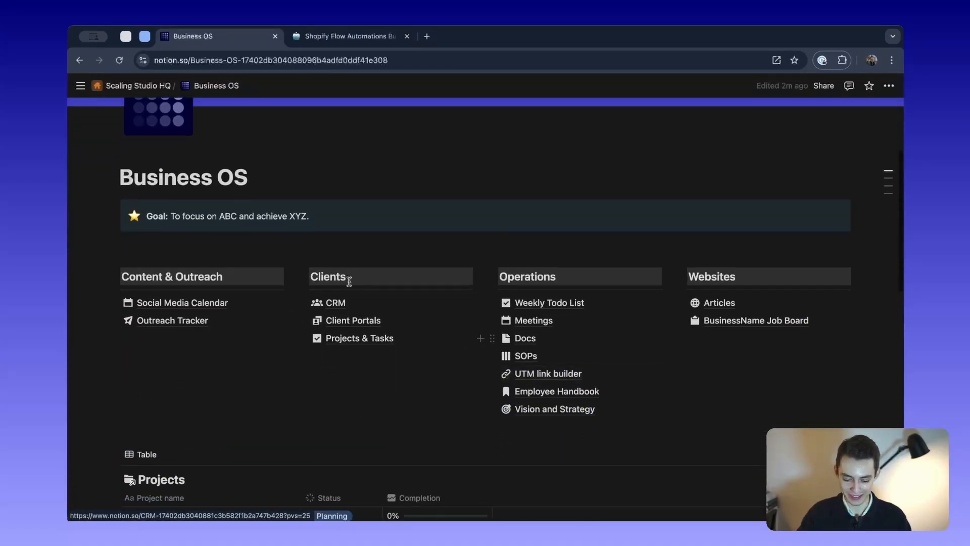
{"action": "scroll", "coordinate": [336, 308], "scroll_direction": "down", "scroll_amount": 2}
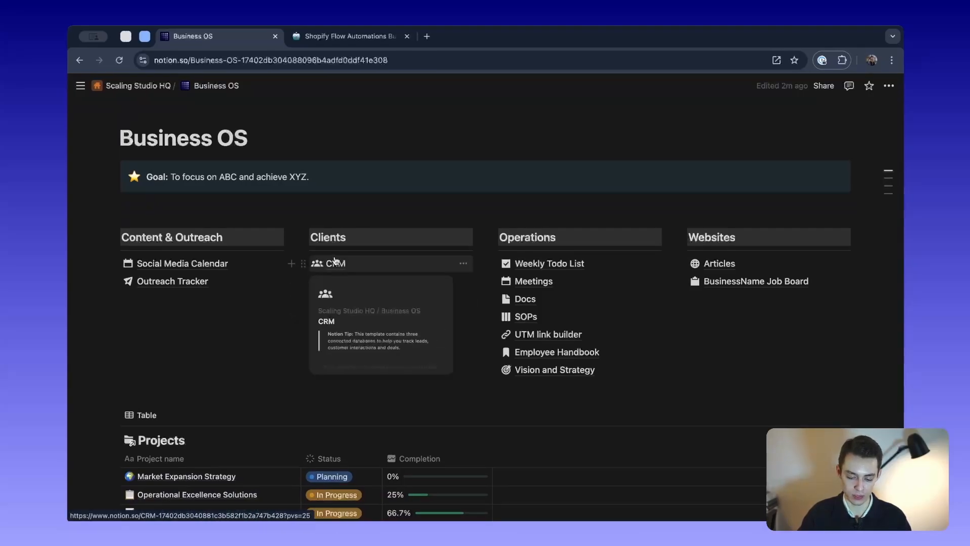
{"action": "left_click", "coordinate": [335, 263]}
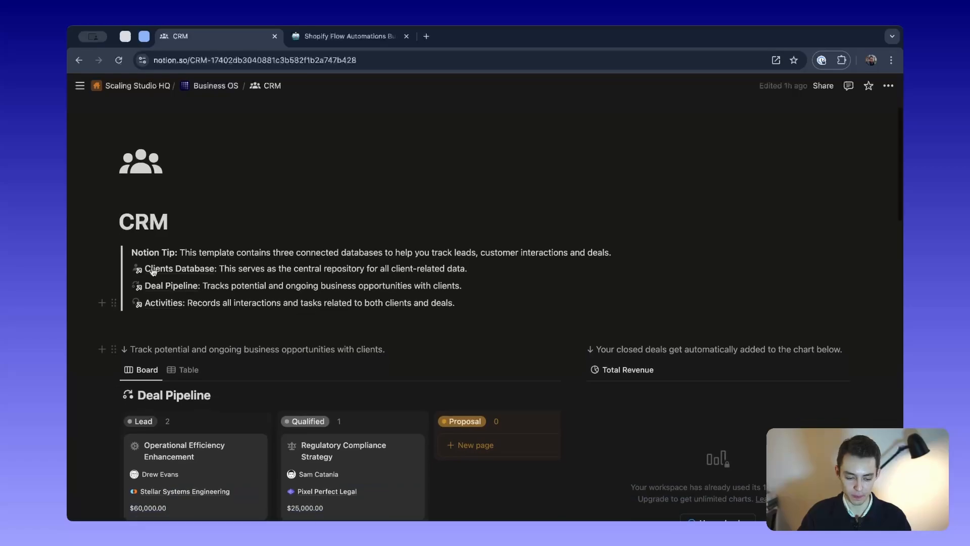
Look over the CRM page's database descriptions, the Deal Pipeline board and the Clients Database.
{"action": "left_click_drag", "start_coordinate": [486, 312], "coordinate": [177, 245]}
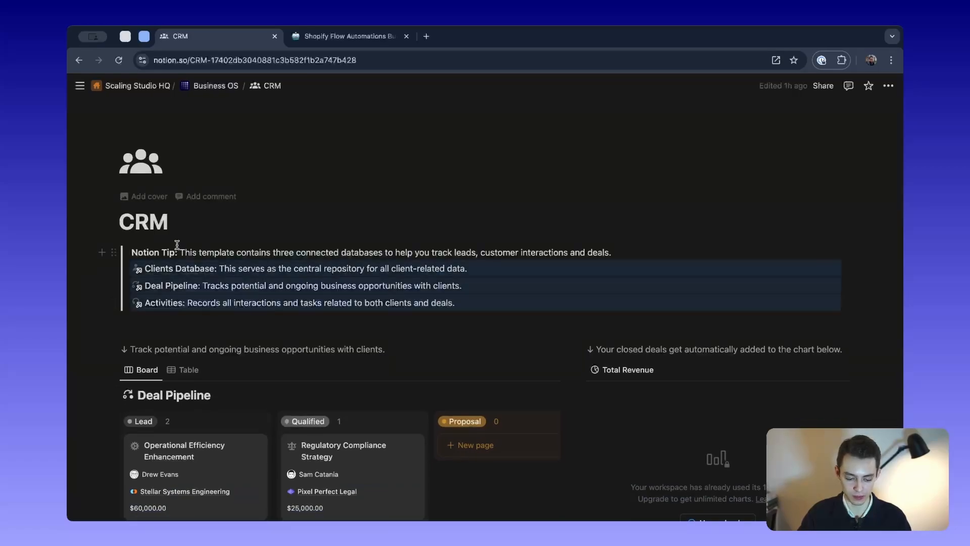
{"action": "left_click", "coordinate": [464, 286]}
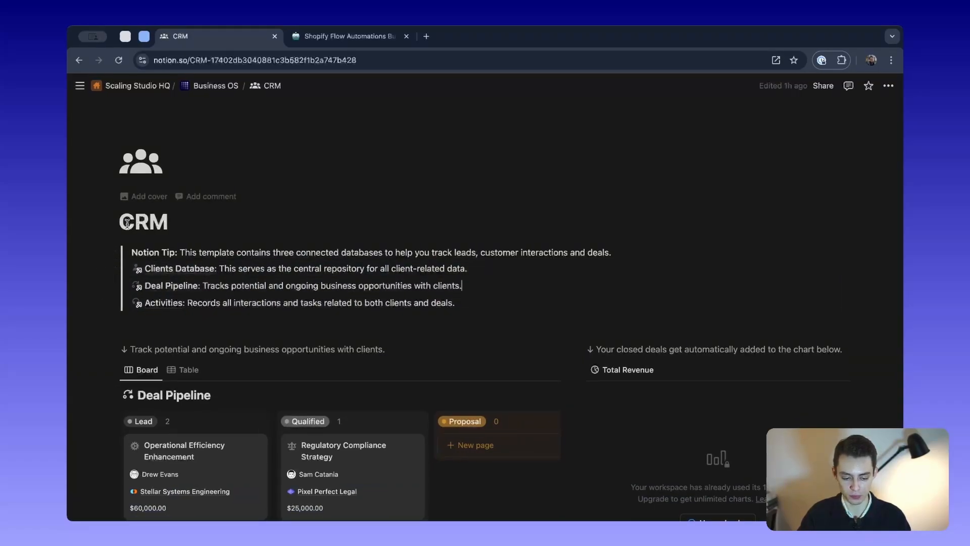
{"action": "scroll", "coordinate": [367, 261], "scroll_direction": "down", "scroll_amount": 5}
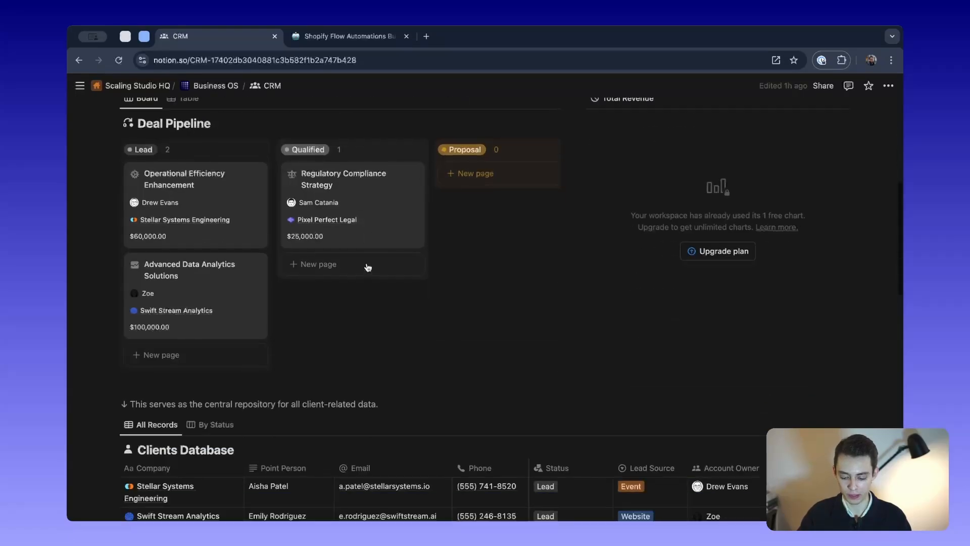
{"action": "scroll", "coordinate": [367, 267], "scroll_direction": "down", "scroll_amount": 10}
{"action": "scroll", "coordinate": [367, 267], "scroll_direction": "up", "scroll_amount": 10}
{"action": "scroll", "coordinate": [367, 267], "scroll_direction": "up", "scroll_amount": 1}
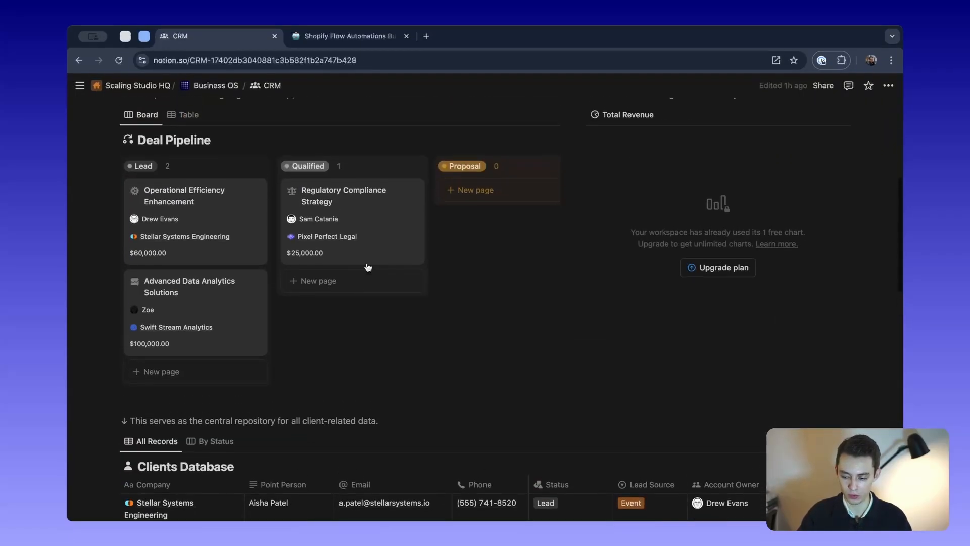
{"action": "scroll", "coordinate": [368, 267], "scroll_direction": "up", "scroll_amount": 1}
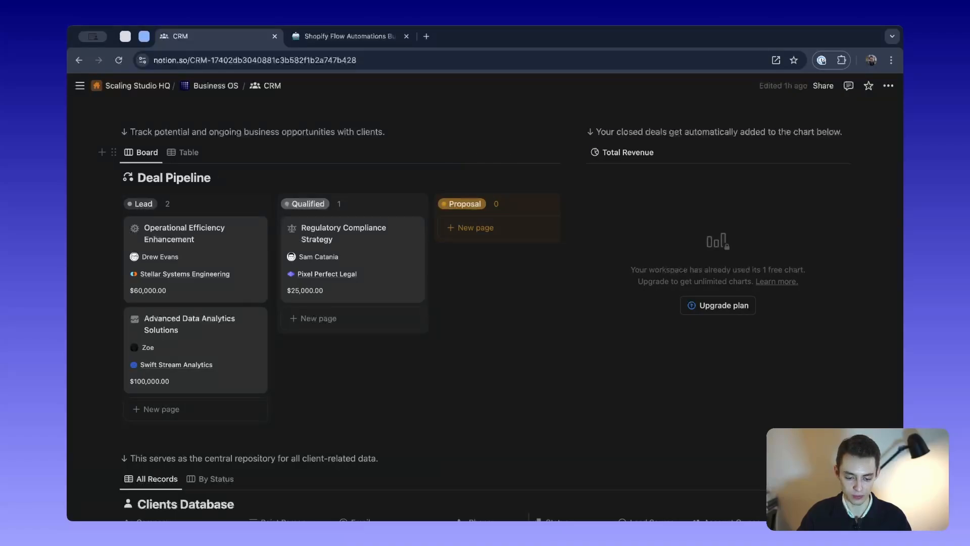
{"action": "scroll", "coordinate": [401, 283], "scroll_direction": "up", "scroll_amount": 2}
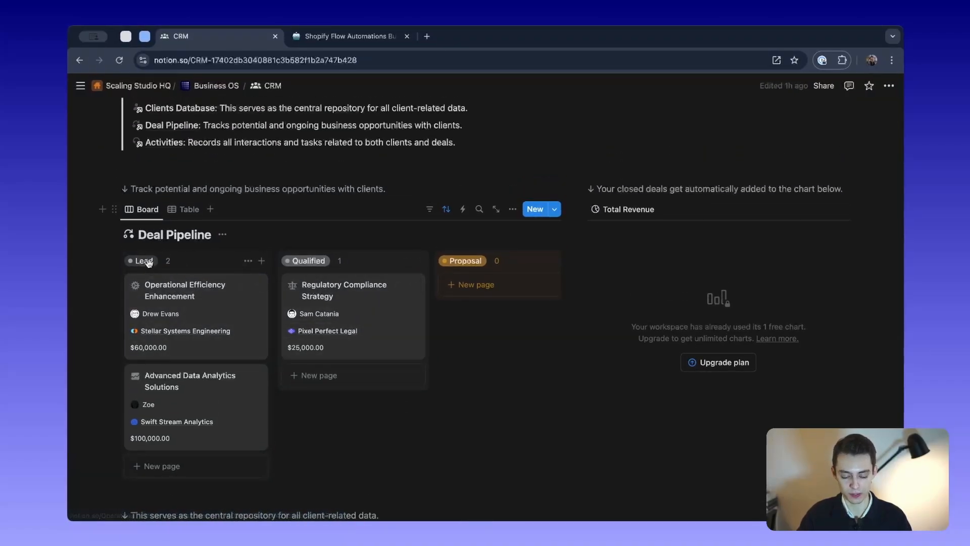
Look through the Deal Pipeline board's stages from Lead to Closed Lost and return to the first stage.
{"action": "scroll", "coordinate": [253, 273], "scroll_direction": "right", "scroll_amount": 3}
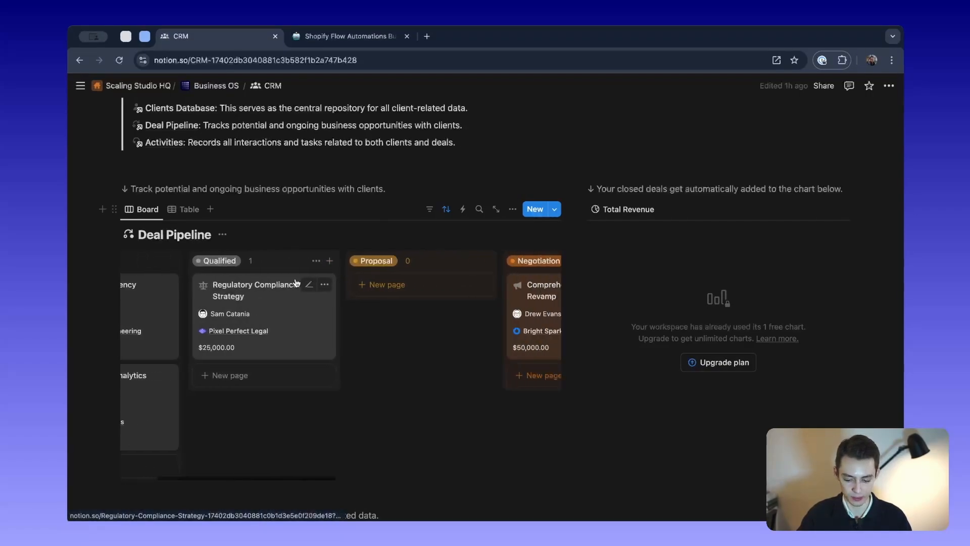
{"action": "scroll", "coordinate": [376, 292], "scroll_direction": "right", "scroll_amount": 10}
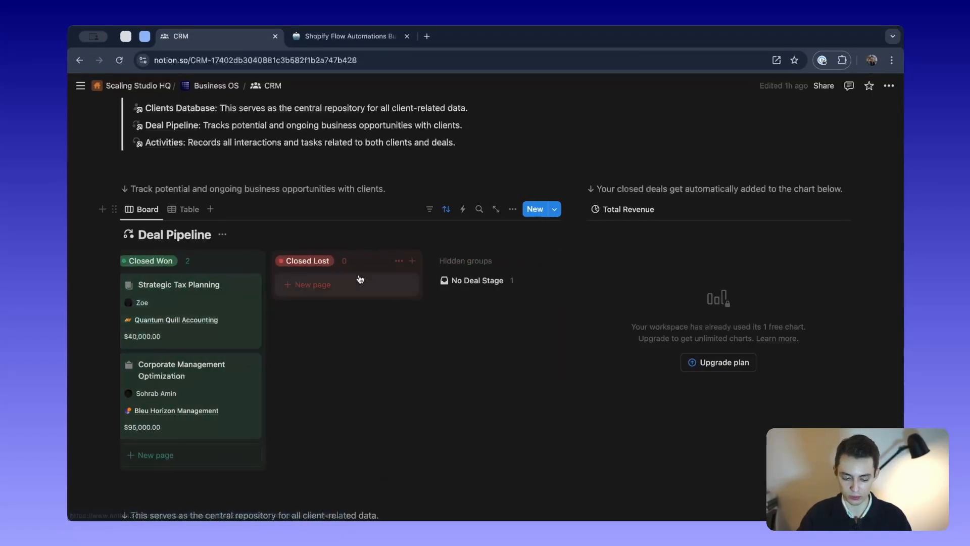
{"action": "scroll", "coordinate": [334, 300], "scroll_direction": "left", "scroll_amount": 10}
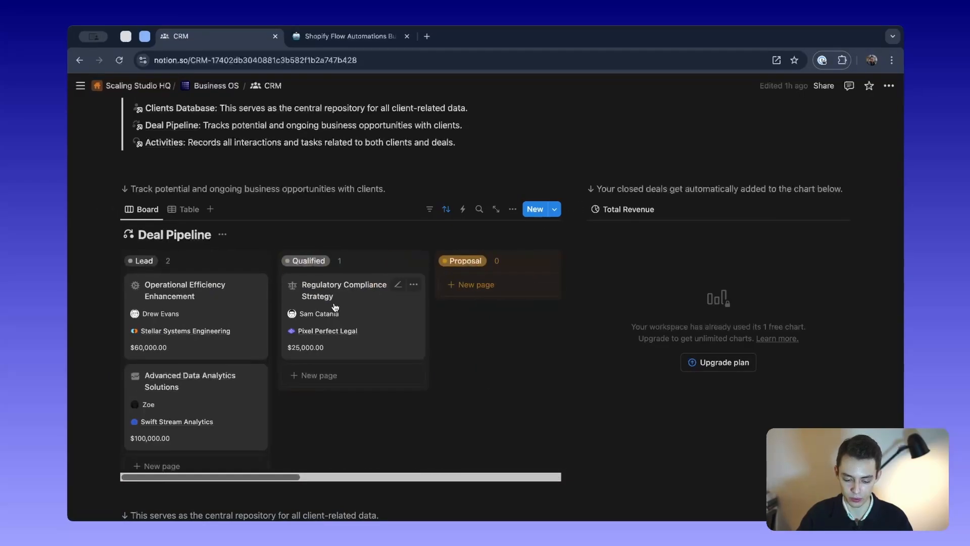
{"action": "scroll", "coordinate": [333, 302], "scroll_direction": "right", "scroll_amount": 10}
{"action": "scroll", "coordinate": [334, 302], "scroll_direction": "left", "scroll_amount": 10}
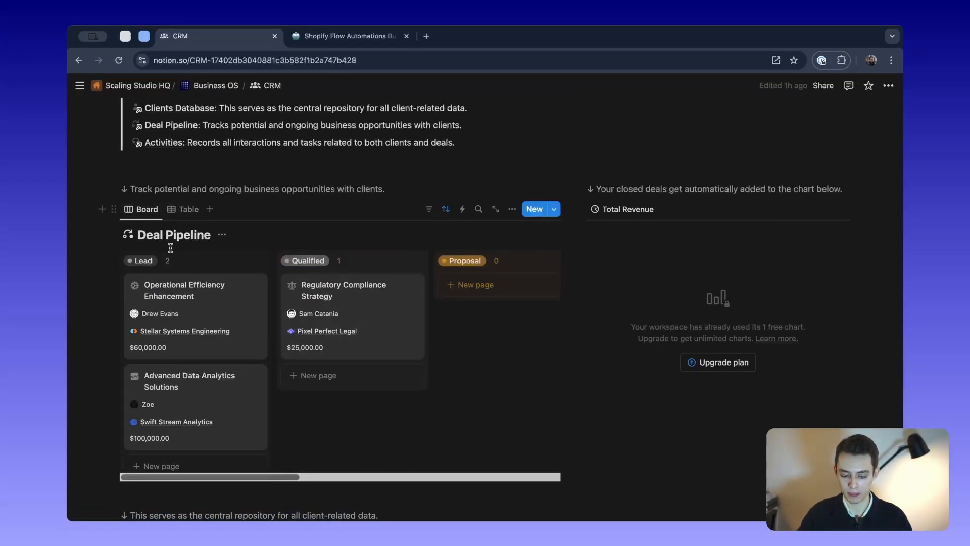
View the Deal Pipeline as a table, return to the board, and check which view types can be added.
{"action": "left_click", "coordinate": [174, 212]}
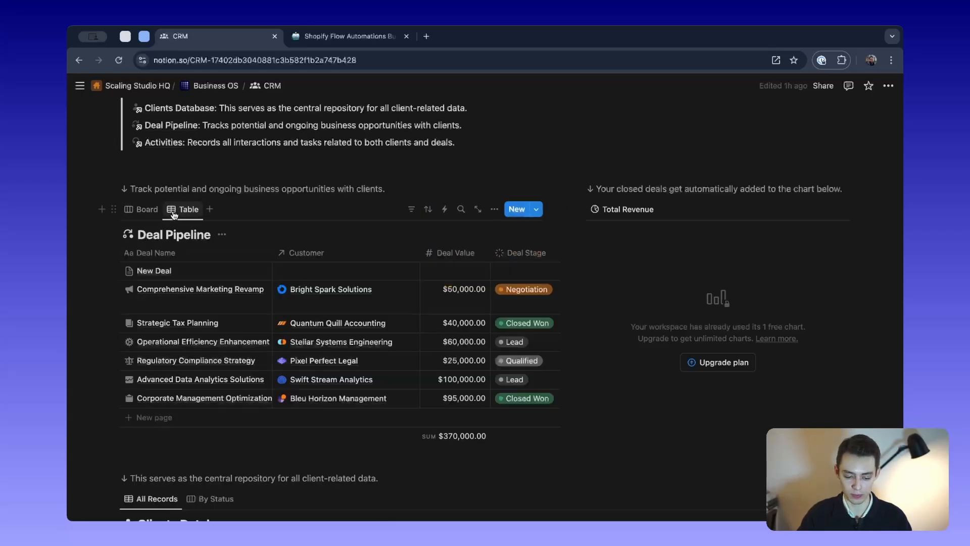
{"action": "left_click", "coordinate": [139, 211]}
{"action": "left_click", "coordinate": [210, 209]}
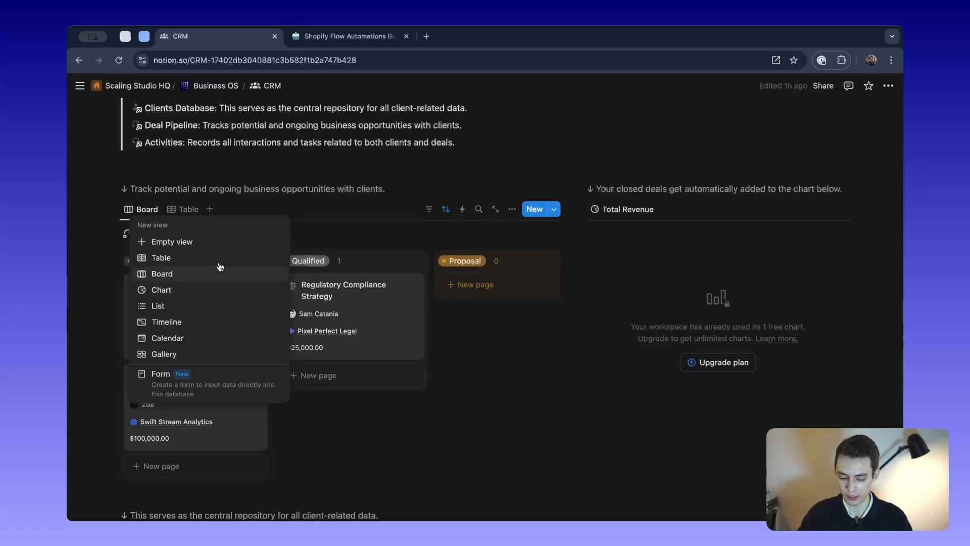
{"action": "left_click", "coordinate": [310, 203]}
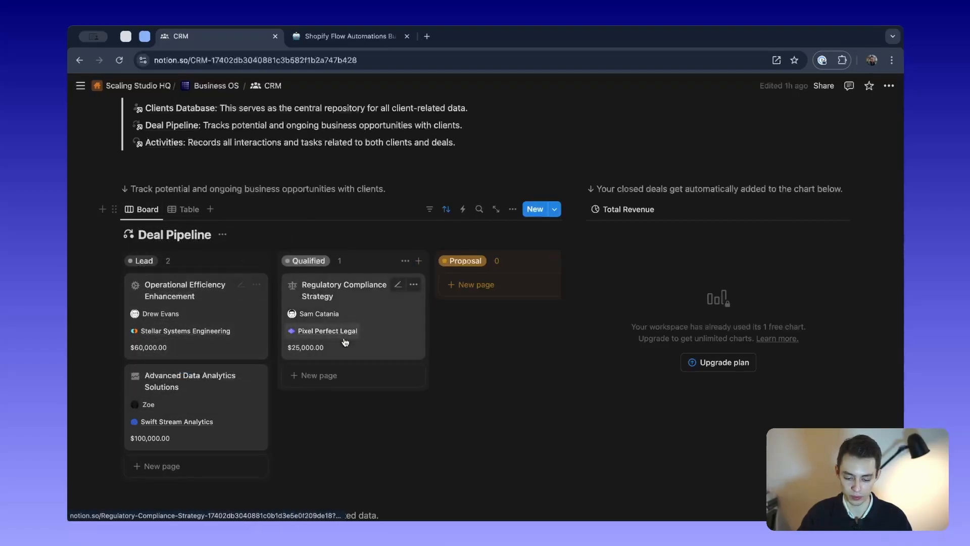
Move the Regulatory Compliance Strategy deal from the Qualified stage to Proposal on the Deal Pipeline board.
{"action": "scroll", "coordinate": [345, 342], "scroll_direction": "right", "scroll_amount": 3}
{"action": "left_click_drag", "start_coordinate": [268, 321], "coordinate": [425, 298]}
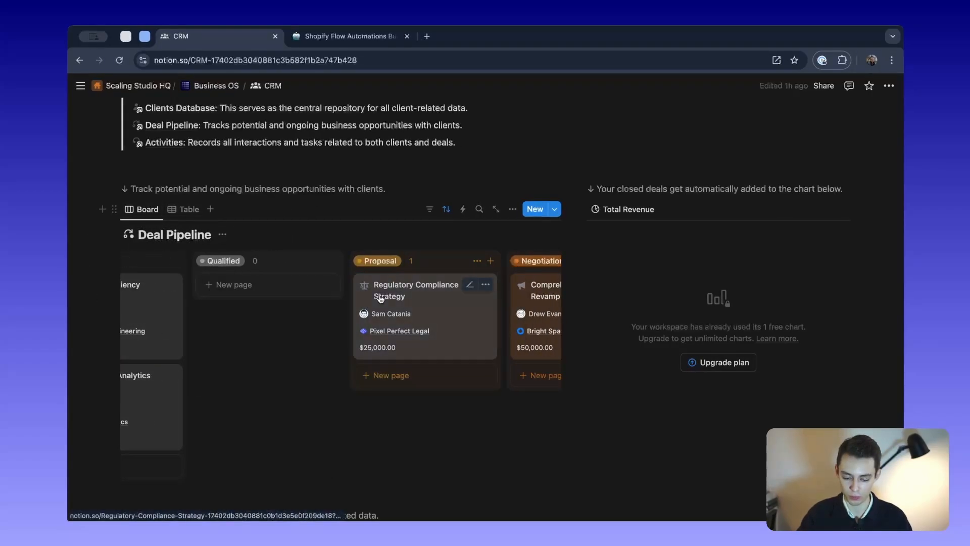
{"action": "scroll", "coordinate": [420, 420], "scroll_direction": "left", "scroll_amount": 2}
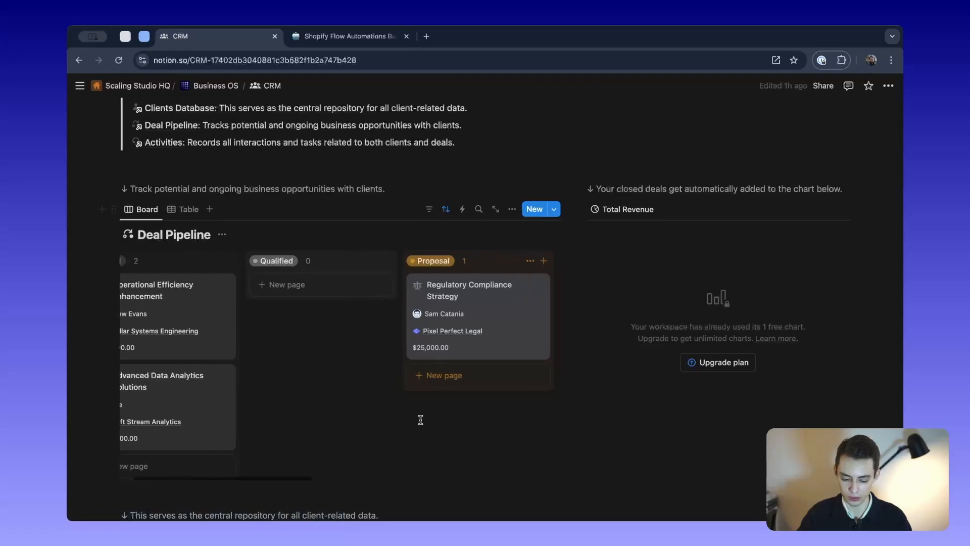
{"action": "scroll", "coordinate": [402, 362], "scroll_direction": "left", "scroll_amount": 2}
{"action": "scroll", "coordinate": [403, 362], "scroll_direction": "down", "scroll_amount": 1}
{"action": "scroll", "coordinate": [403, 363], "scroll_direction": "up", "scroll_amount": 2}
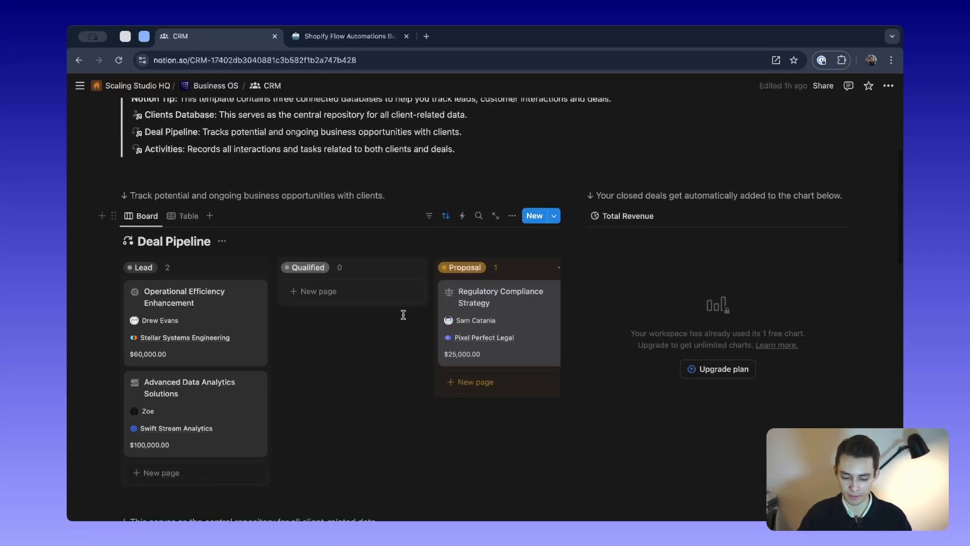
Open the Deal Pipeline's New Deal template for editing.
{"action": "scroll", "coordinate": [511, 275], "scroll_direction": "up", "scroll_amount": 3}
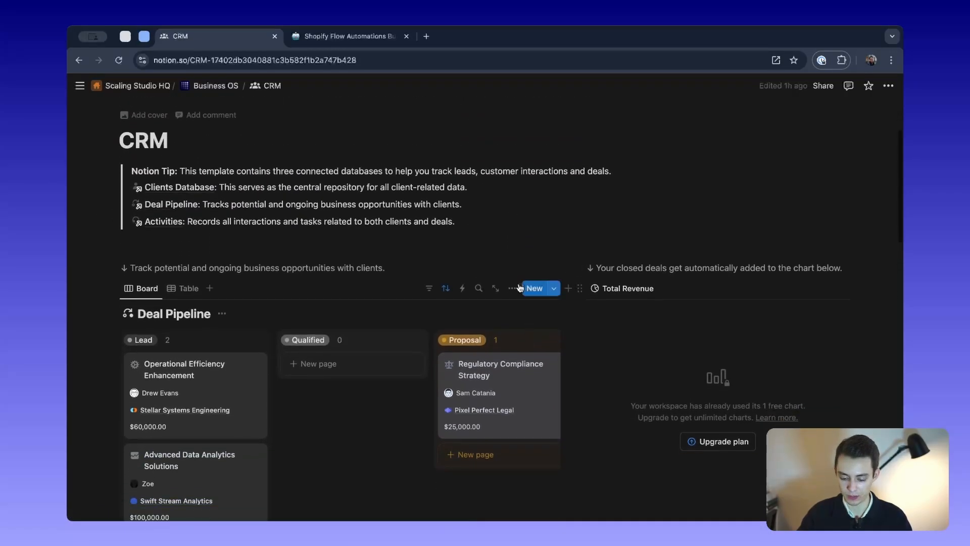
{"action": "left_click", "coordinate": [556, 289]}
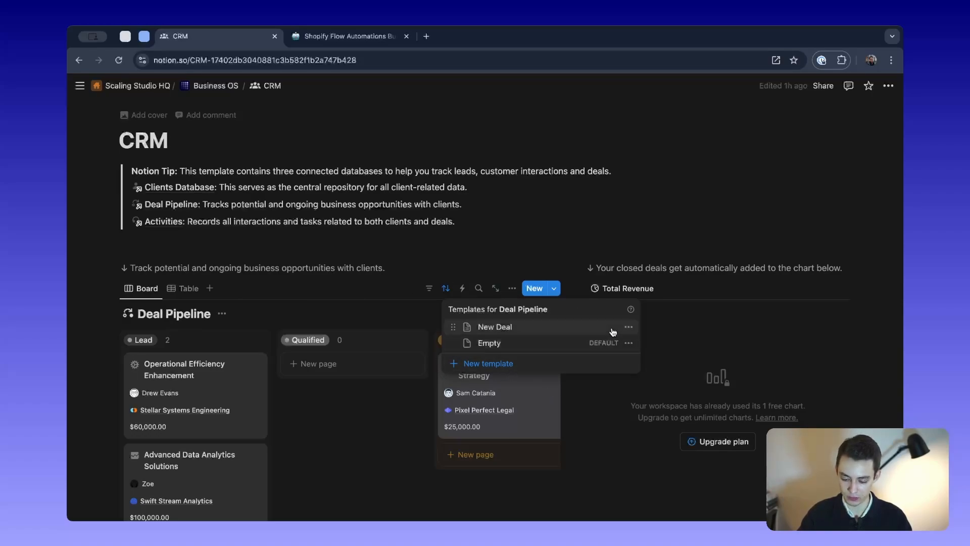
{"action": "left_click", "coordinate": [628, 327]}
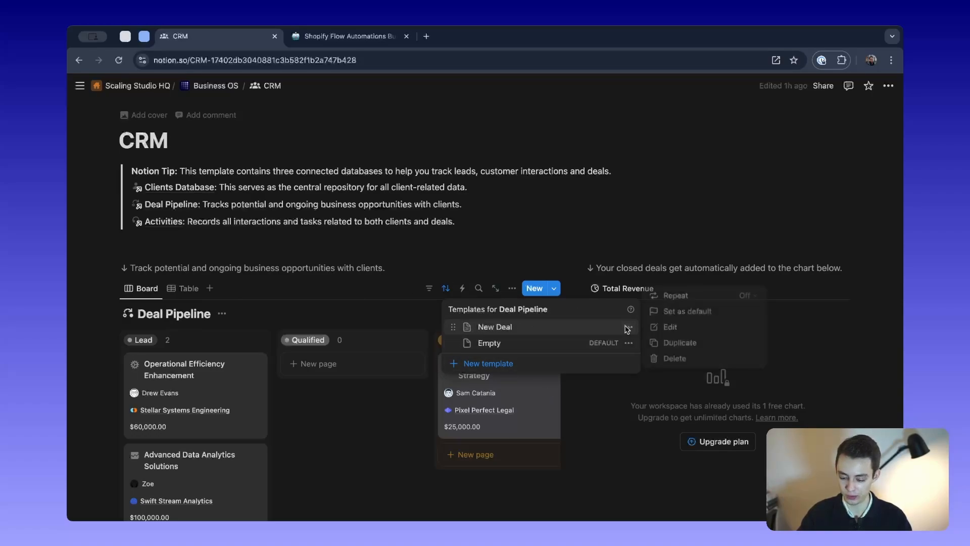
{"action": "left_click", "coordinate": [690, 328]}
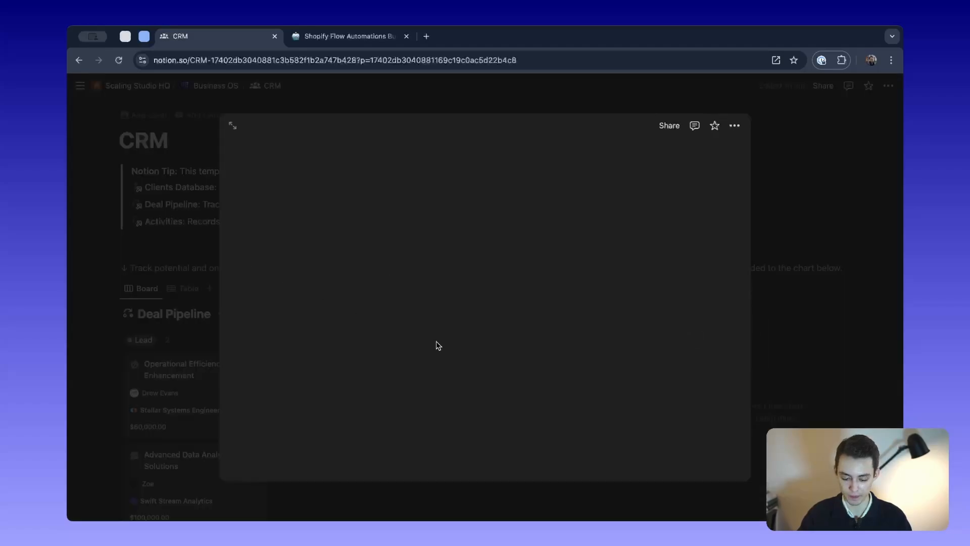
Start a new empty text block below the Activities table in the New Deal template.
{"action": "scroll", "coordinate": [438, 354], "scroll_direction": "down", "scroll_amount": 4}
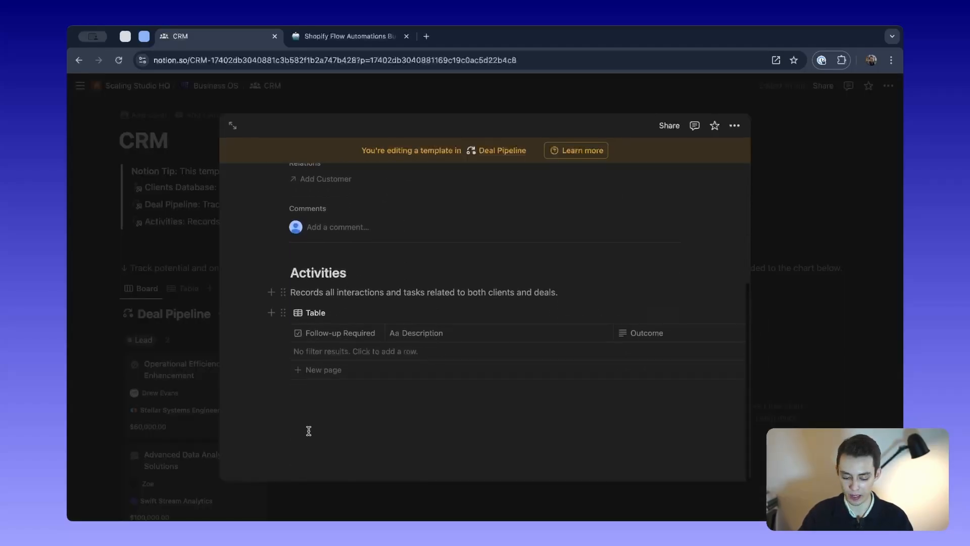
{"action": "left_click_drag", "start_coordinate": [309, 431], "coordinate": [440, 413]}
{"action": "left_click", "coordinate": [353, 271]}
{"action": "scroll", "coordinate": [353, 285], "scroll_direction": "up", "scroll_amount": 4}
{"action": "scroll", "coordinate": [353, 285], "scroll_direction": "down", "scroll_amount": 4}
{"action": "left_click", "coordinate": [441, 418]}
{"action": "key", "text": "Return"}
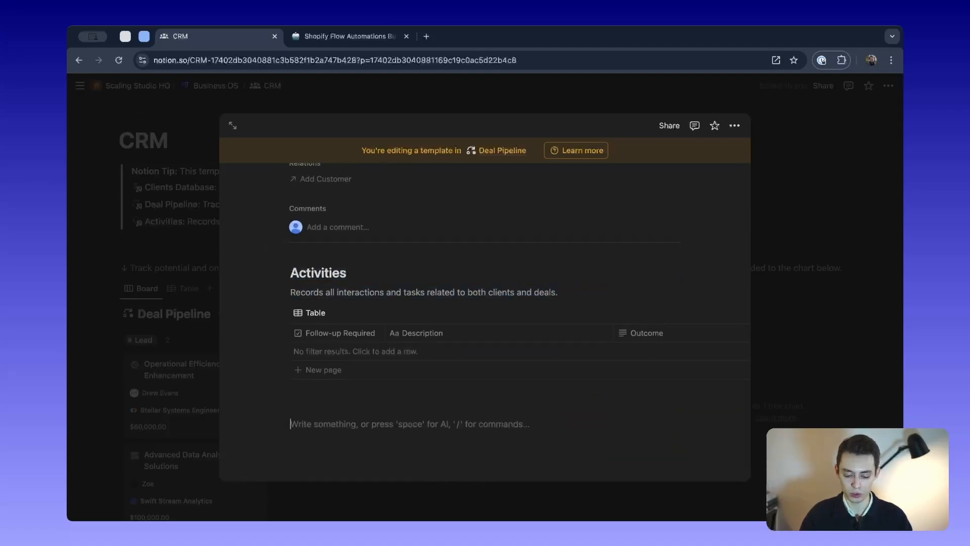
{"action": "type", "text": "/"}
{"action": "key", "text": "BackSpace"}
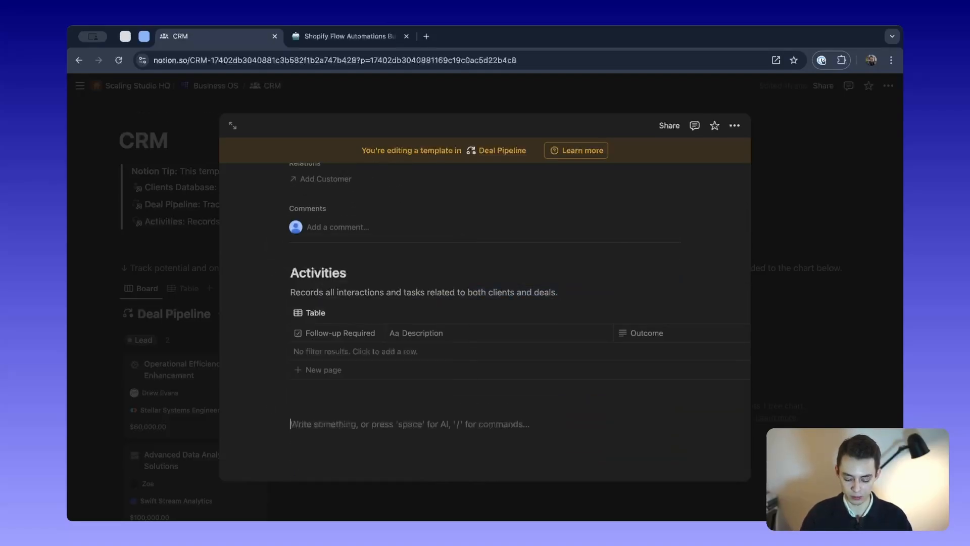
{"action": "type", "text": "&h"}
{"action": "key", "text": "BackSpace"}
{"action": "key", "text": "BackSpace"}
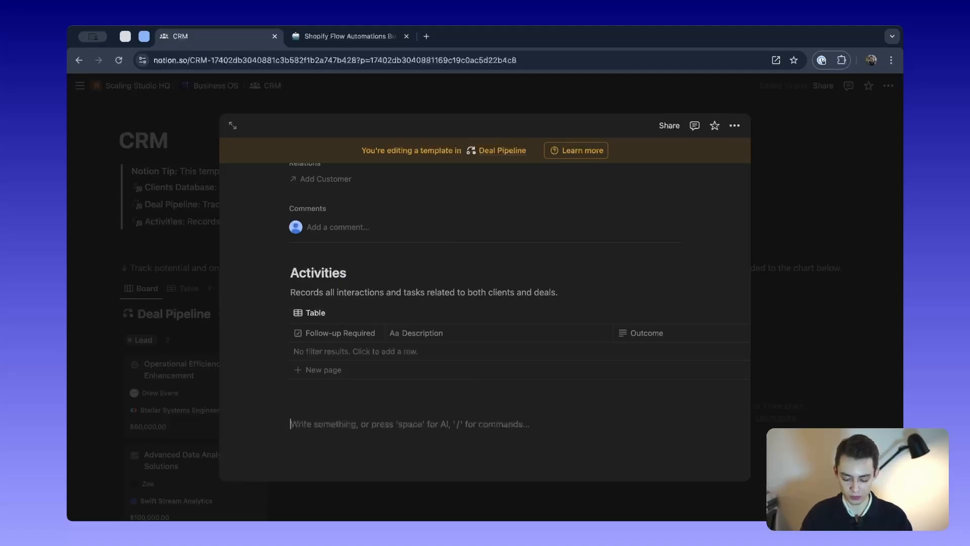
Add a Heading 2 reading "Notes:" below the Activities table and start an empty line under it.
{"action": "type", "text": "/h2"}
{"action": "key", "text": "Return"}
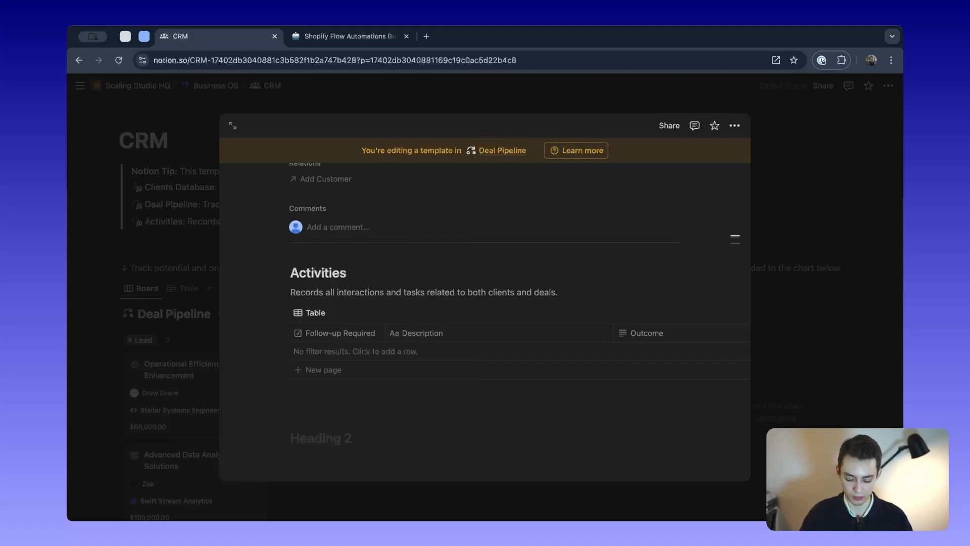
{"action": "type", "text": "Notes:"}
{"action": "key", "text": "Return"}
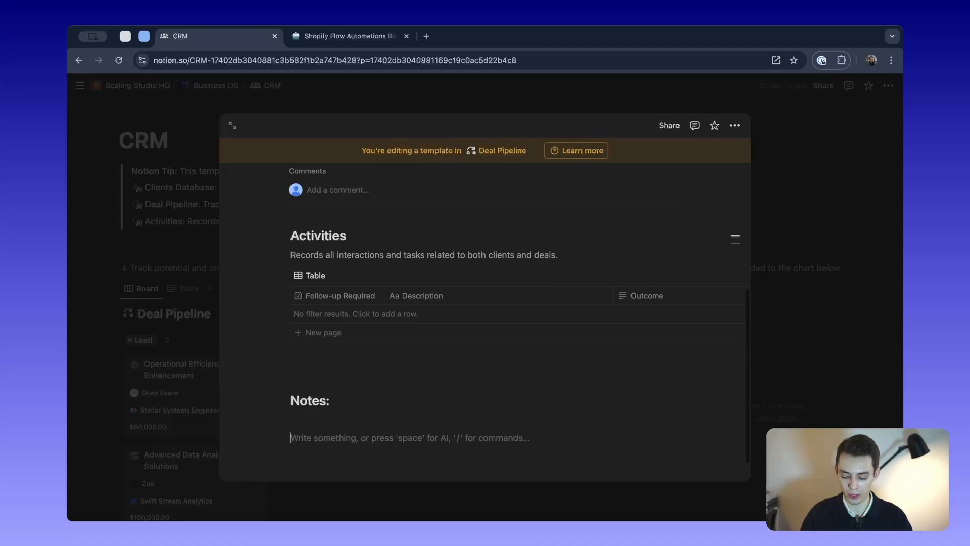
Set the New Deal template's Deal Stage to Lead and its Deal Value to $50,000, and close the template.
{"action": "scroll", "coordinate": [423, 362], "scroll_direction": "up", "scroll_amount": 3}
{"action": "scroll", "coordinate": [412, 333], "scroll_direction": "down", "scroll_amount": 4}
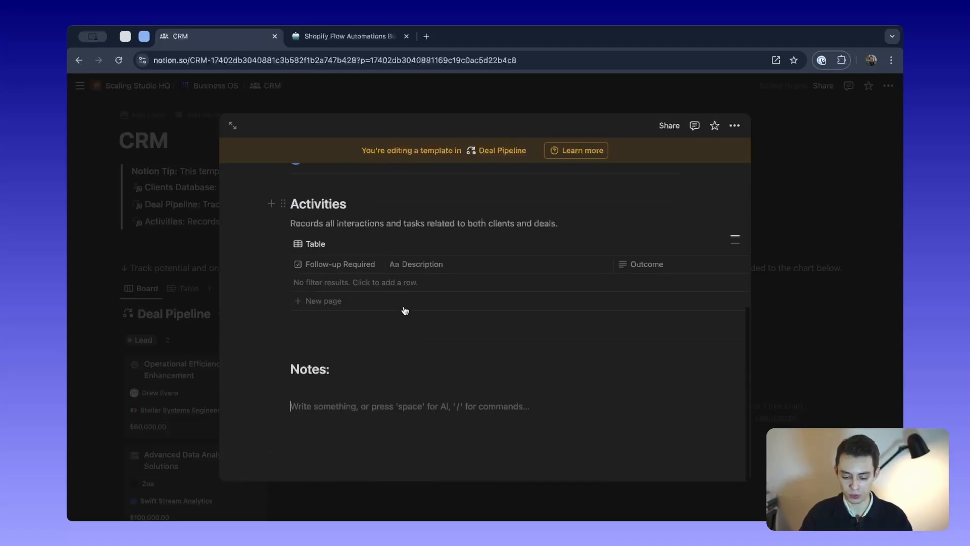
{"action": "scroll", "coordinate": [329, 329], "scroll_direction": "up", "scroll_amount": 5}
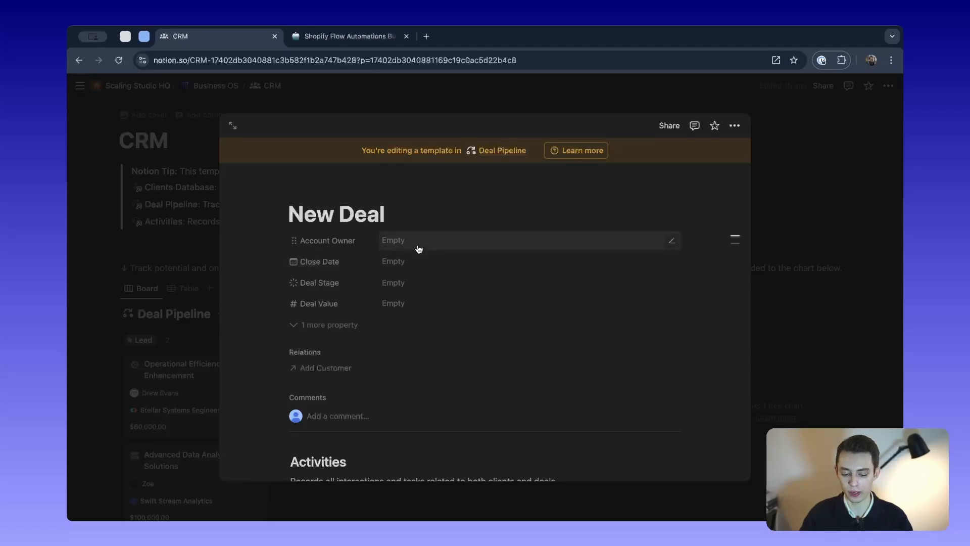
{"action": "left_click", "coordinate": [419, 287]}
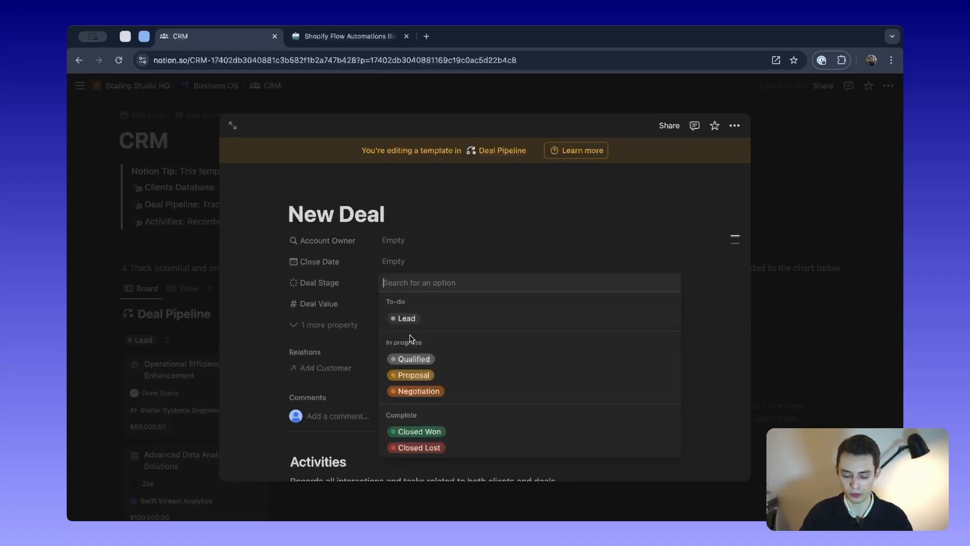
{"action": "left_click", "coordinate": [466, 326]}
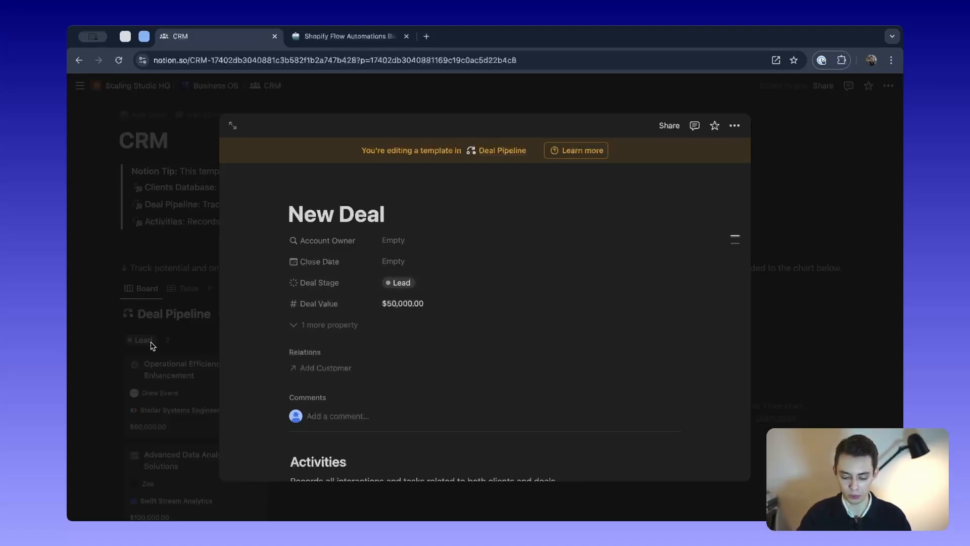
{"action": "left_click", "coordinate": [174, 387]}
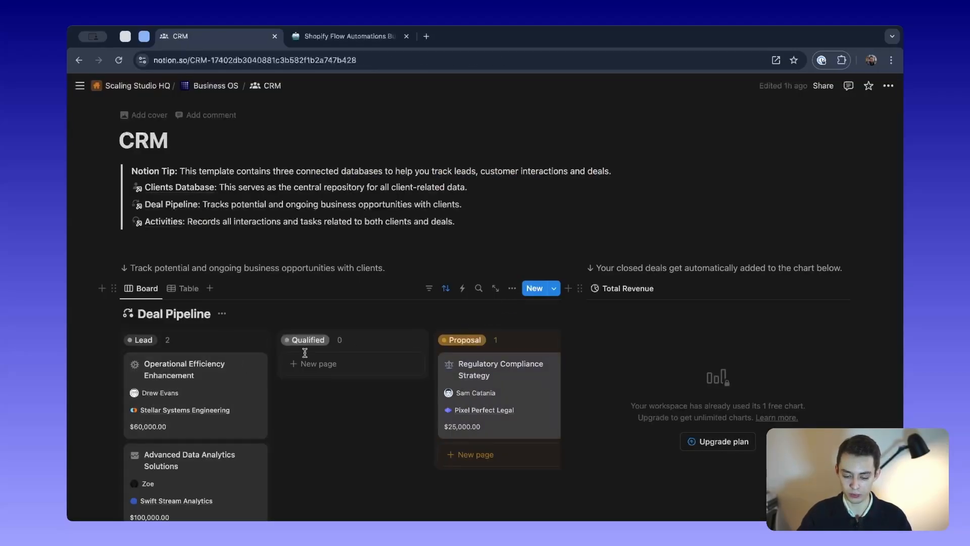
Examine the Total Revenue chart beside the Deal Pipeline, including its closed-deals caption and the free-chart notice.
{"action": "scroll", "coordinate": [299, 340], "scroll_direction": "down", "scroll_amount": 3}
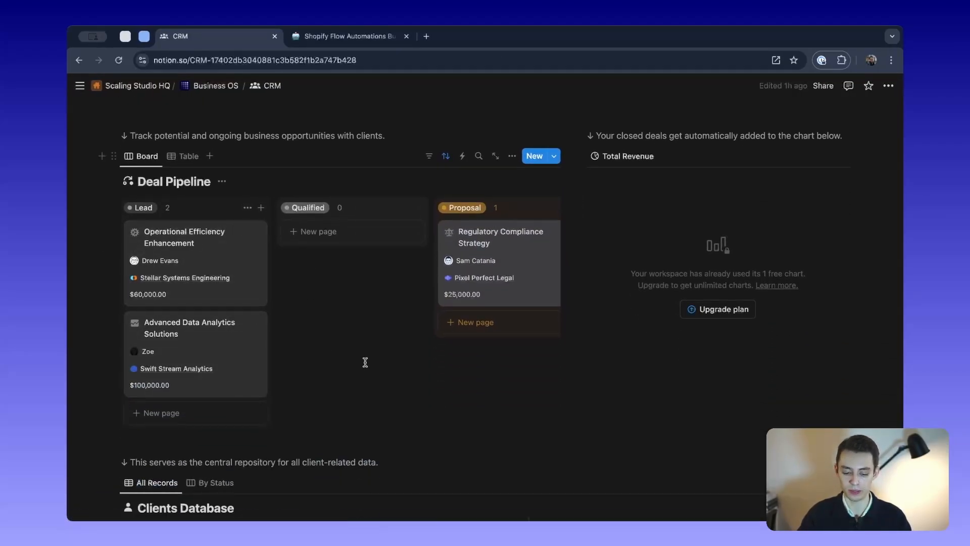
{"action": "scroll", "coordinate": [365, 362], "scroll_direction": "up", "scroll_amount": 3}
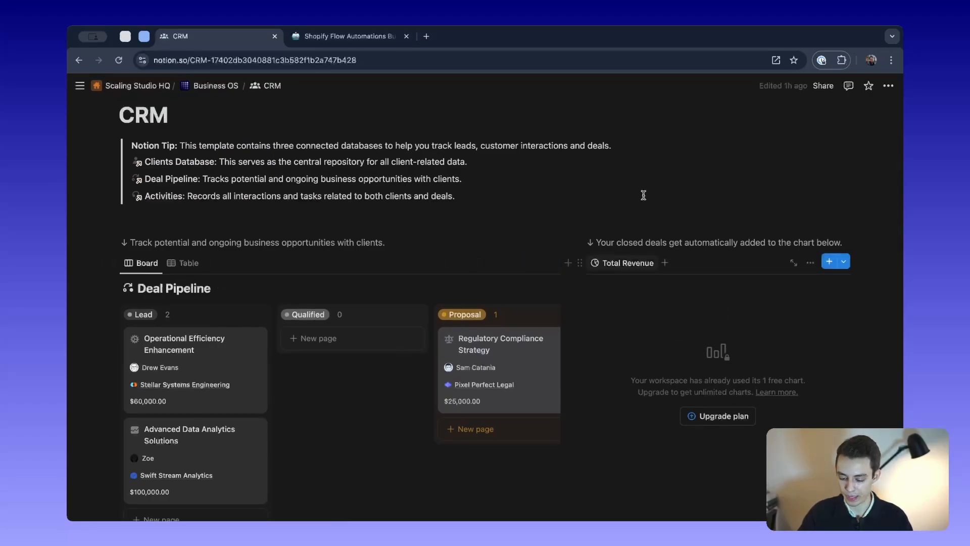
{"action": "triple_click", "coordinate": [782, 243]}
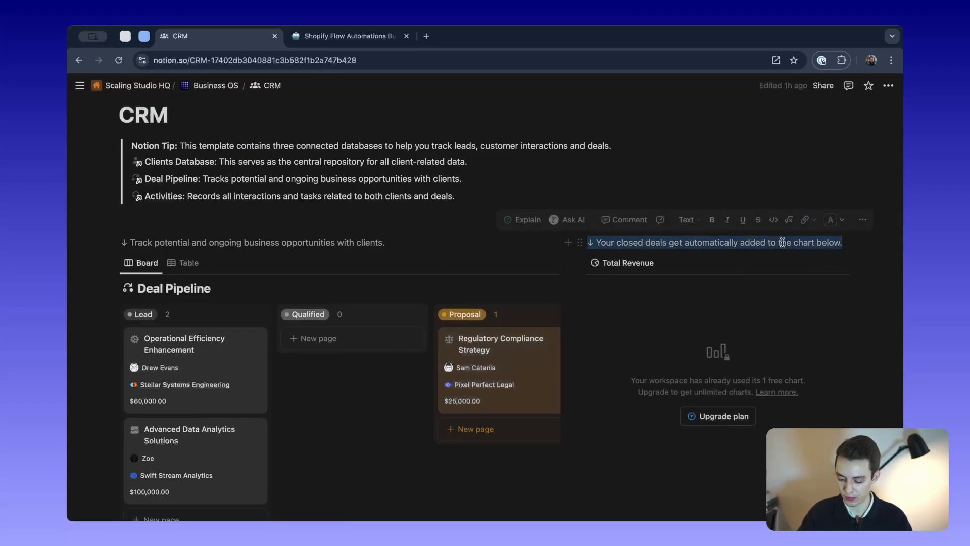
{"action": "key", "text": "Right"}
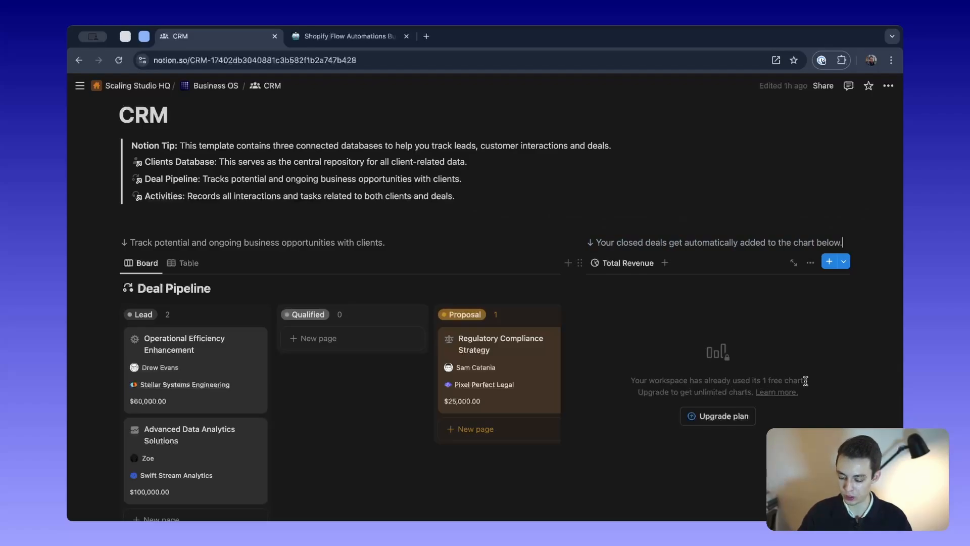
{"action": "left_click_drag", "start_coordinate": [806, 381], "coordinate": [698, 385]}
{"action": "left_click", "coordinate": [855, 363]}
{"action": "scroll", "coordinate": [759, 363], "scroll_direction": "down", "scroll_amount": 2}
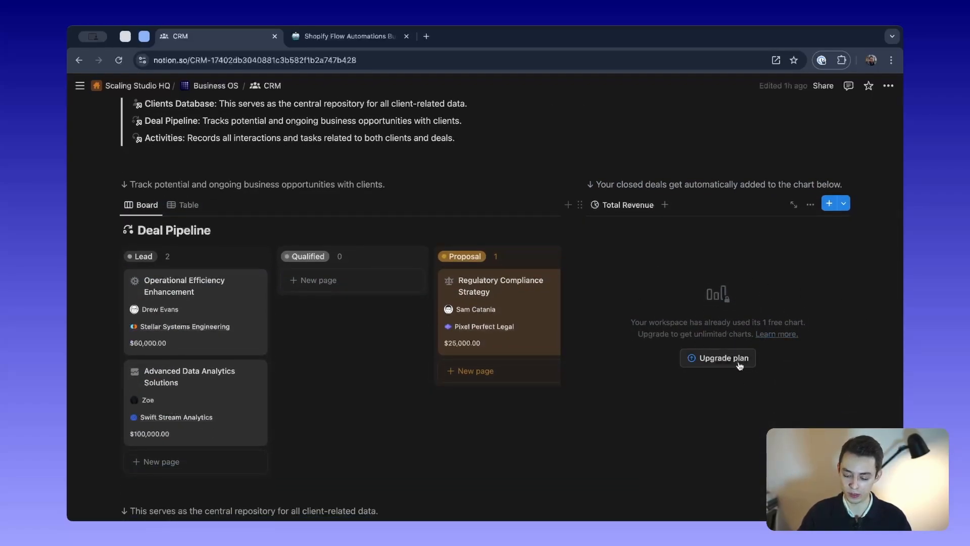
Look at the Closed Won deals on the Deal Pipeline board and check the Total Revenue chart's view options.
{"action": "scroll", "coordinate": [727, 328], "scroll_direction": "down", "scroll_amount": 1}
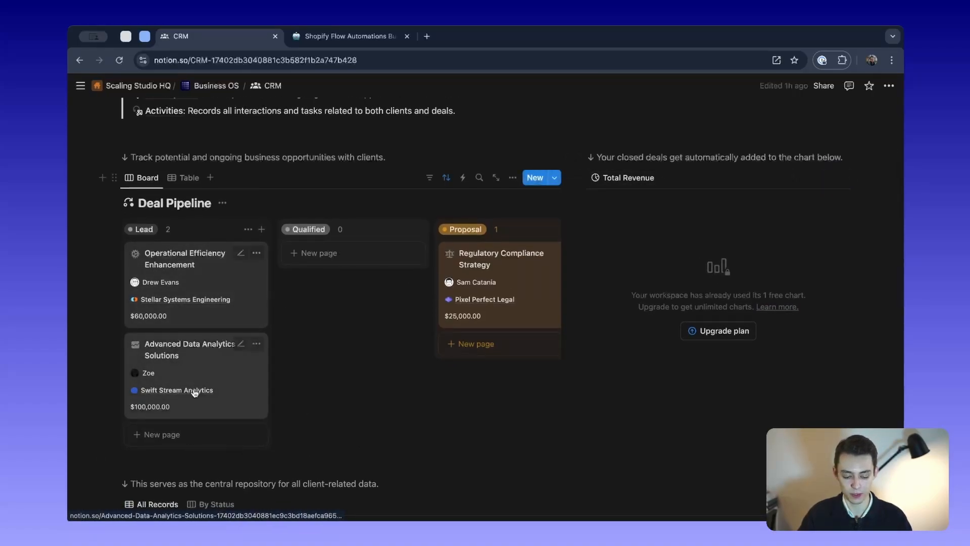
{"action": "scroll", "coordinate": [326, 354], "scroll_direction": "right", "scroll_amount": 5}
{"action": "scroll", "coordinate": [357, 356], "scroll_direction": "right", "scroll_amount": 2}
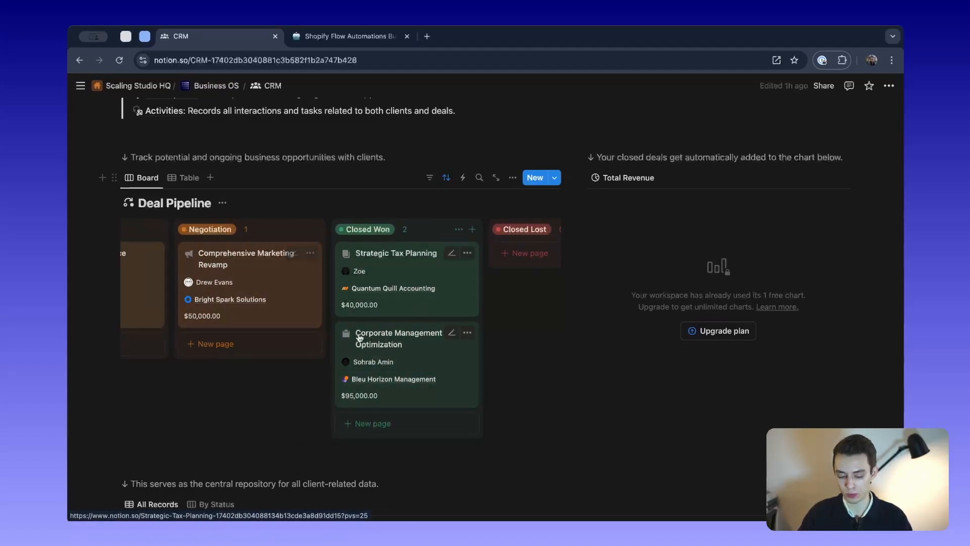
{"action": "left_click", "coordinate": [657, 181]}
{"action": "left_click", "coordinate": [638, 215]}
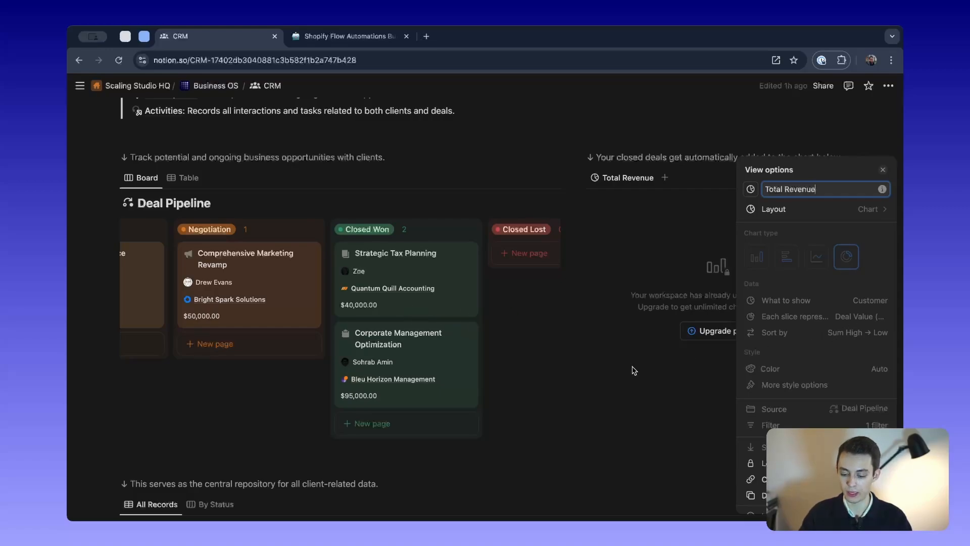
{"action": "left_click", "coordinate": [712, 221]}
Add a new Chart view next to Total Revenue and remove it again.
{"action": "left_click", "coordinate": [665, 177]}
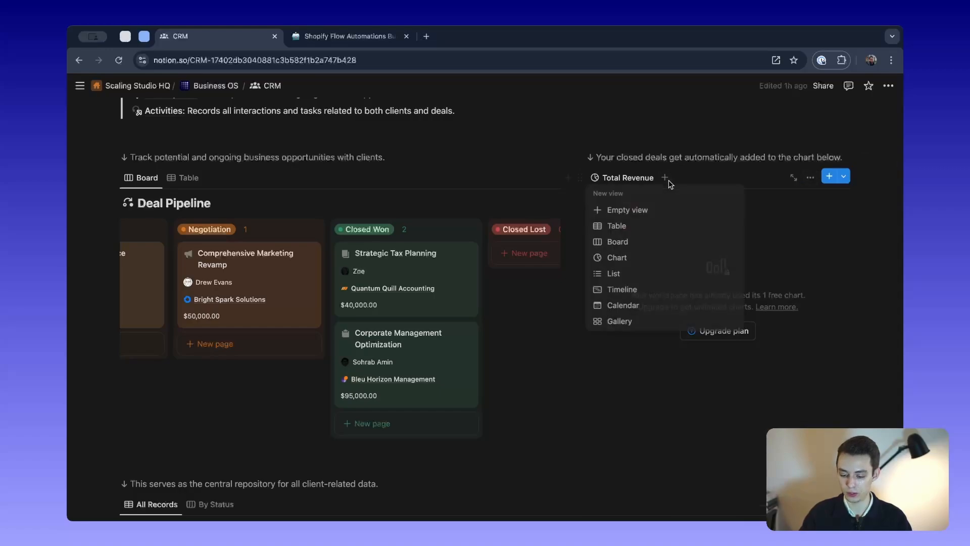
{"action": "left_click", "coordinate": [652, 258]}
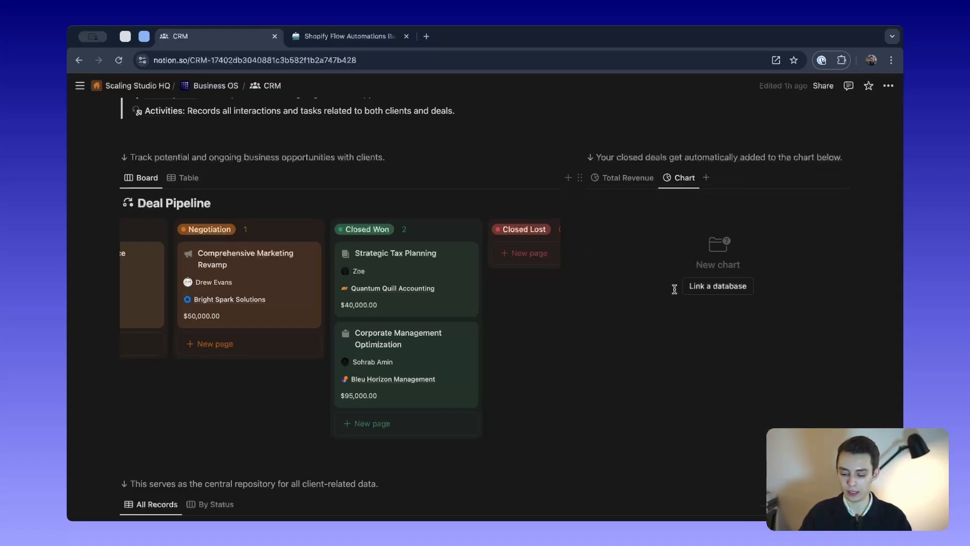
{"action": "left_click", "coordinate": [688, 199]}
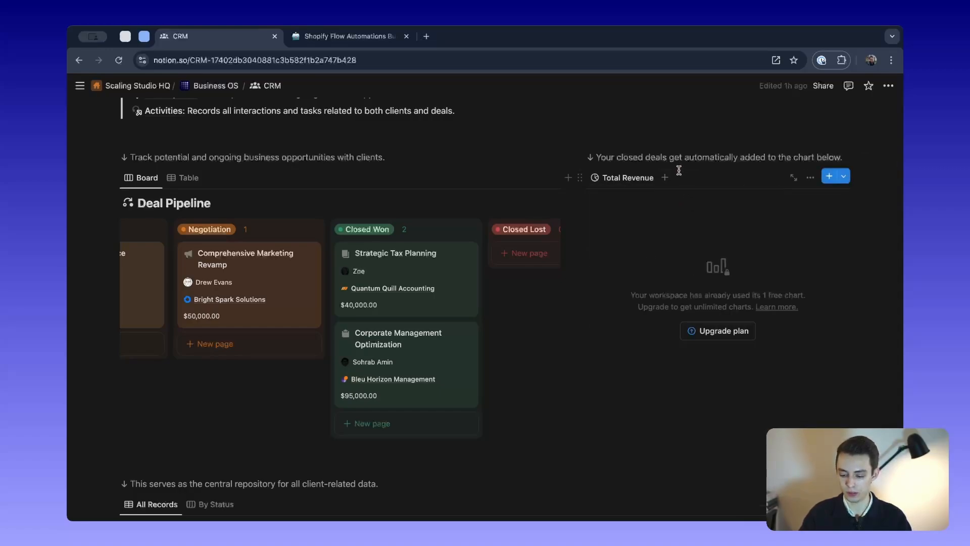
Look through the Deal Pipeline board's stages up to Closed Lost and the hidden groups.
{"action": "scroll", "coordinate": [455, 273], "scroll_direction": "right", "scroll_amount": 5}
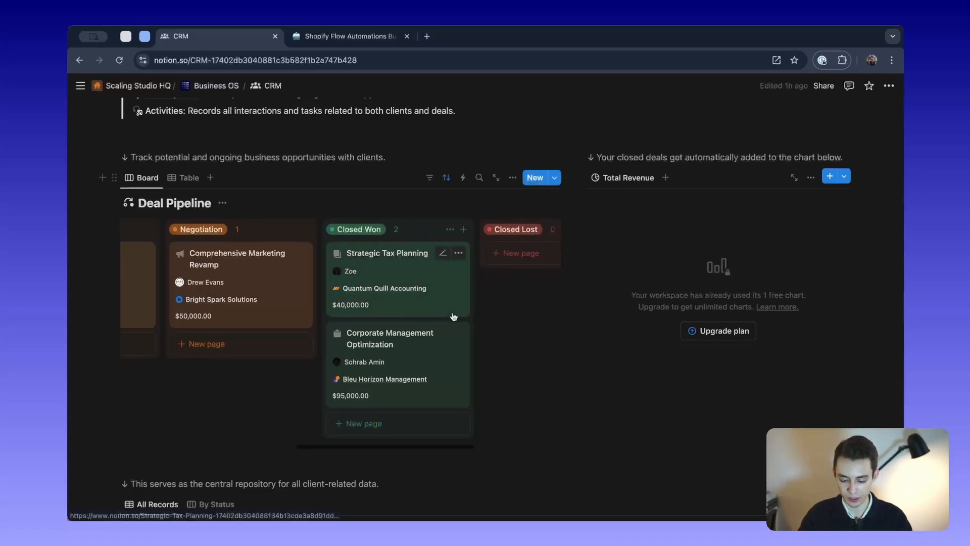
{"action": "scroll", "coordinate": [154, 294], "scroll_direction": "left", "scroll_amount": 6}
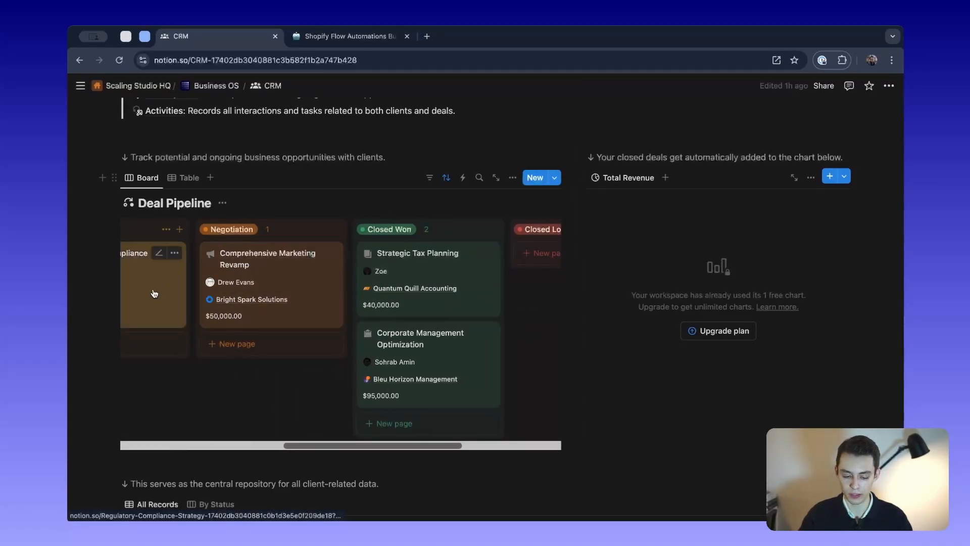
{"action": "scroll", "coordinate": [138, 294], "scroll_direction": "left", "scroll_amount": 1}
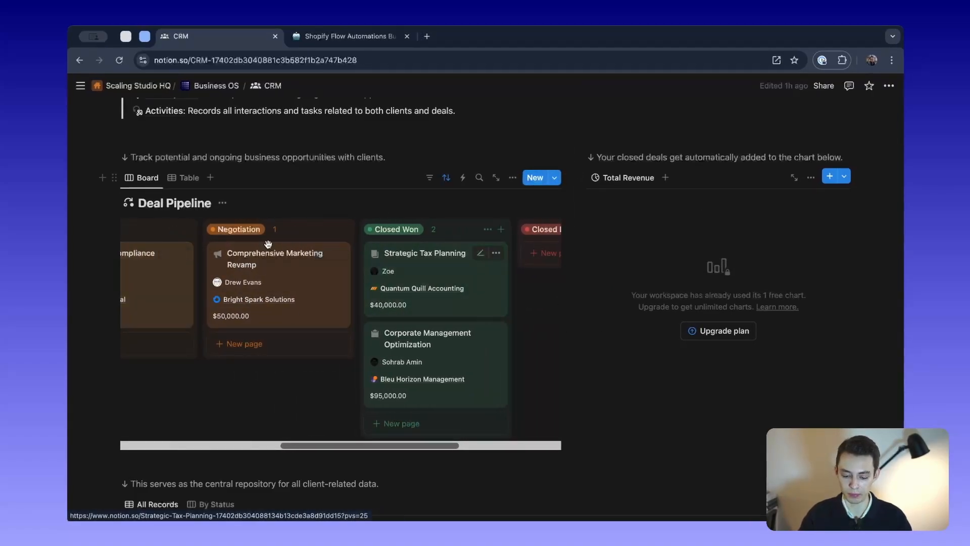
{"action": "scroll", "coordinate": [455, 283], "scroll_direction": "right", "scroll_amount": 2}
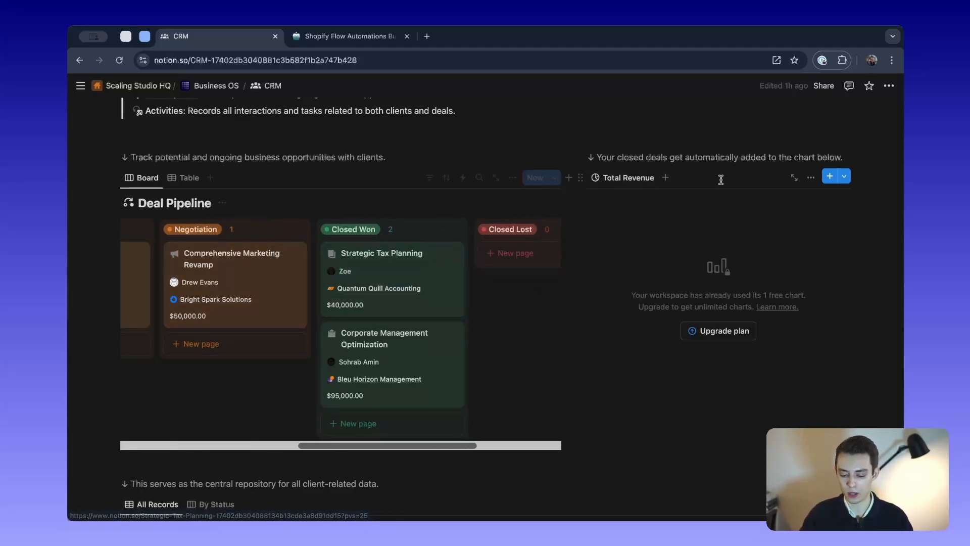
{"action": "scroll", "coordinate": [303, 303], "scroll_direction": "left", "scroll_amount": 11}
{"action": "scroll", "coordinate": [448, 310], "scroll_direction": "right", "scroll_amount": 20}
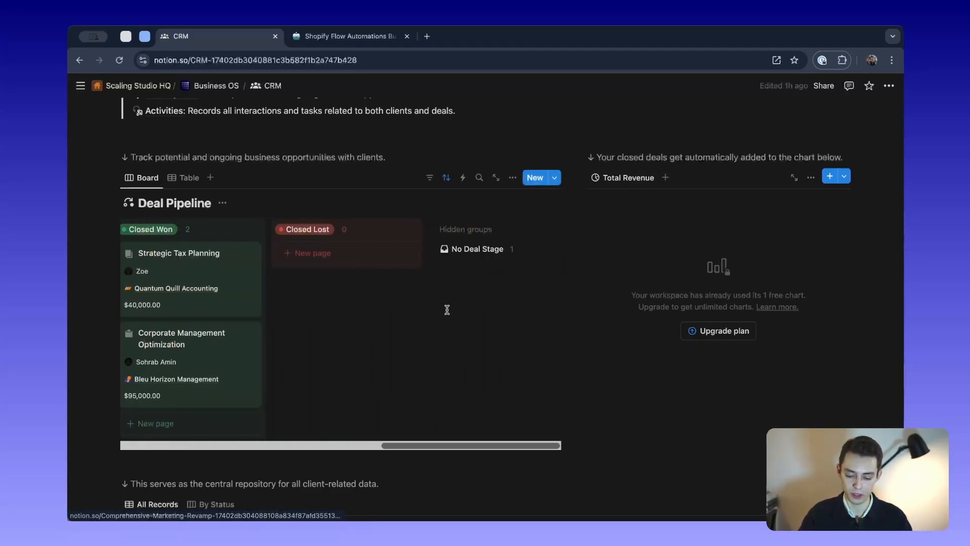
{"action": "scroll", "coordinate": [447, 310], "scroll_direction": "left", "scroll_amount": 6}
Review the Clients Database and the Activities grouped by account owner on the CRM page.
{"action": "scroll", "coordinate": [702, 253], "scroll_direction": "down", "scroll_amount": 6}
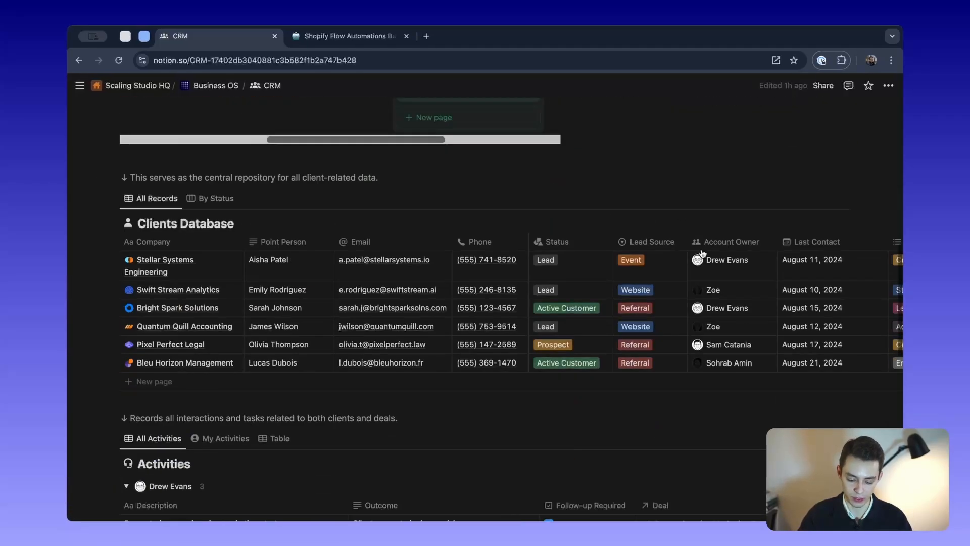
{"action": "scroll", "coordinate": [207, 264], "scroll_direction": "down", "scroll_amount": 1}
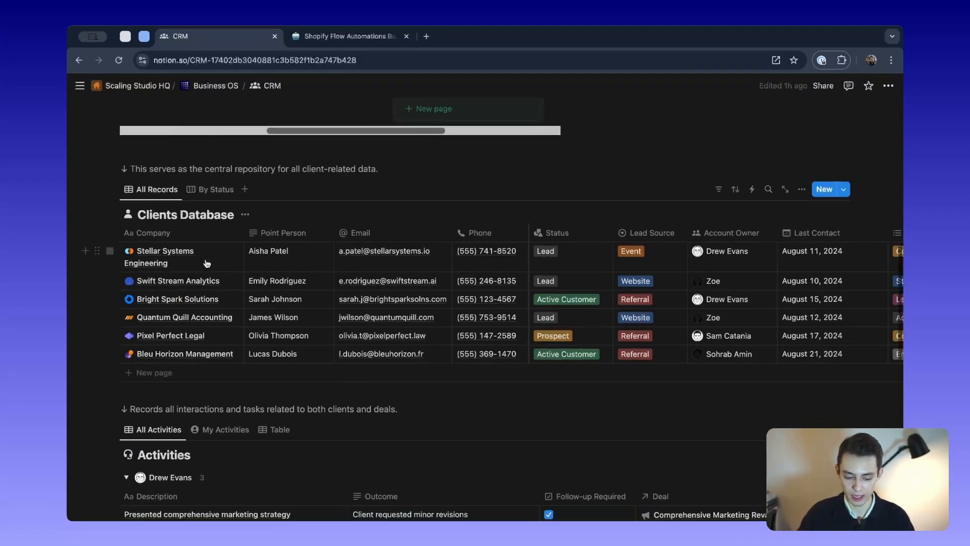
{"action": "scroll", "coordinate": [207, 263], "scroll_direction": "down", "scroll_amount": 5}
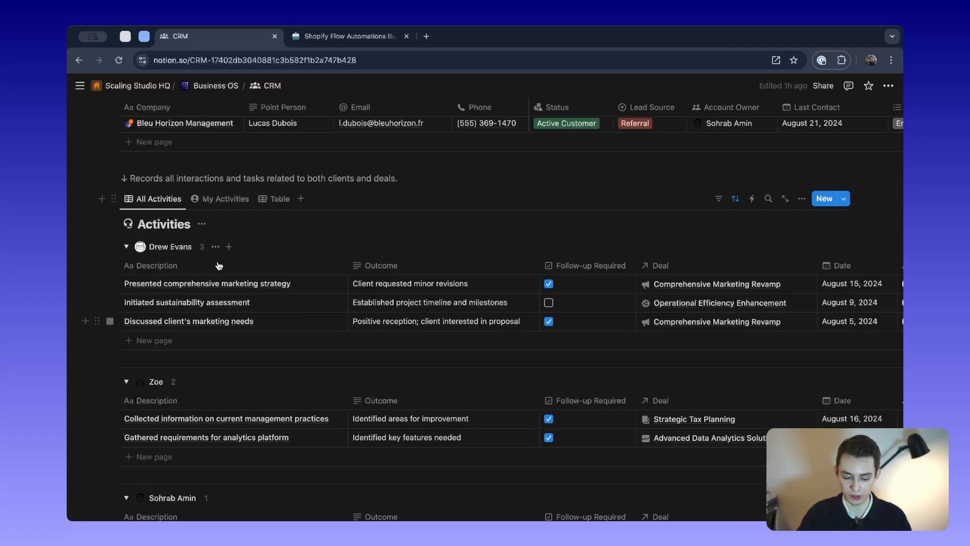
{"action": "scroll", "coordinate": [554, 374], "scroll_direction": "up", "scroll_amount": 7}
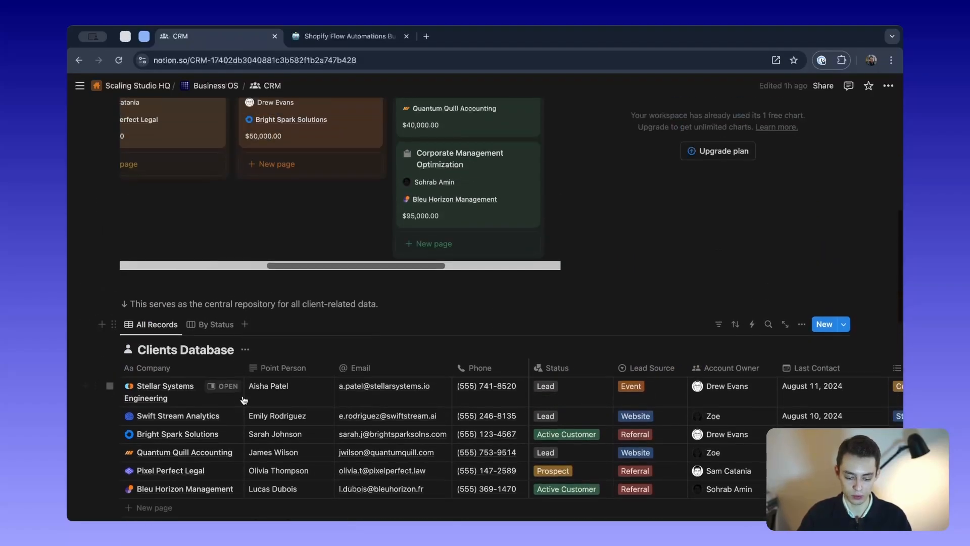
Open the Stellar Systems Engineering client record and examine its properties, linked deals and client portal.
{"action": "left_click", "coordinate": [228, 386]}
{"action": "scroll", "coordinate": [682, 300], "scroll_direction": "down", "scroll_amount": 6}
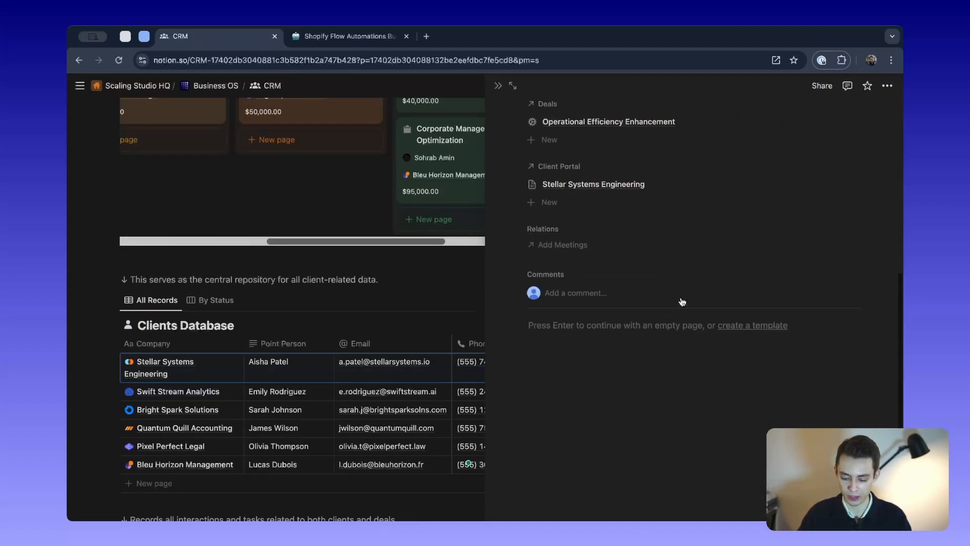
{"action": "scroll", "coordinate": [682, 301], "scroll_direction": "up", "scroll_amount": 3}
{"action": "scroll", "coordinate": [682, 302], "scroll_direction": "up", "scroll_amount": 3}
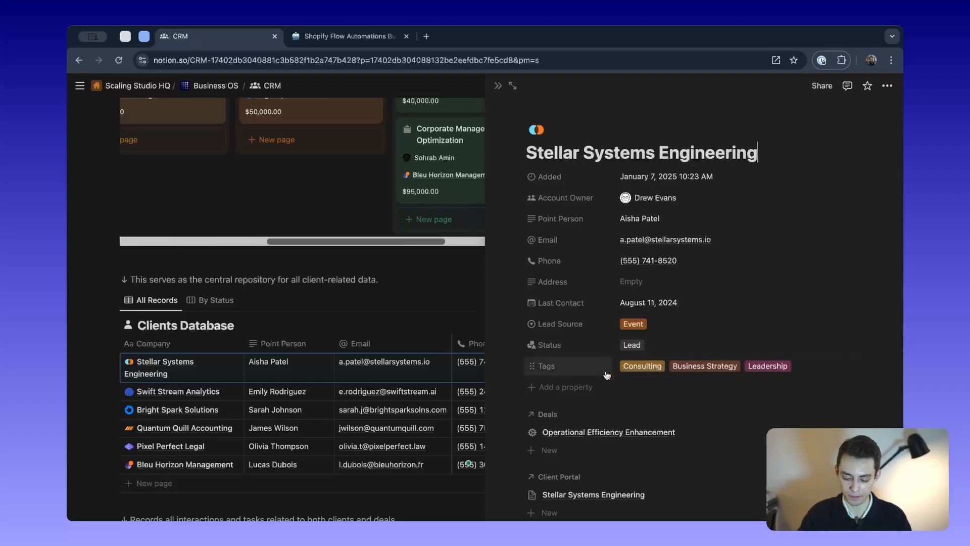
{"action": "scroll", "coordinate": [607, 375], "scroll_direction": "down", "scroll_amount": 1}
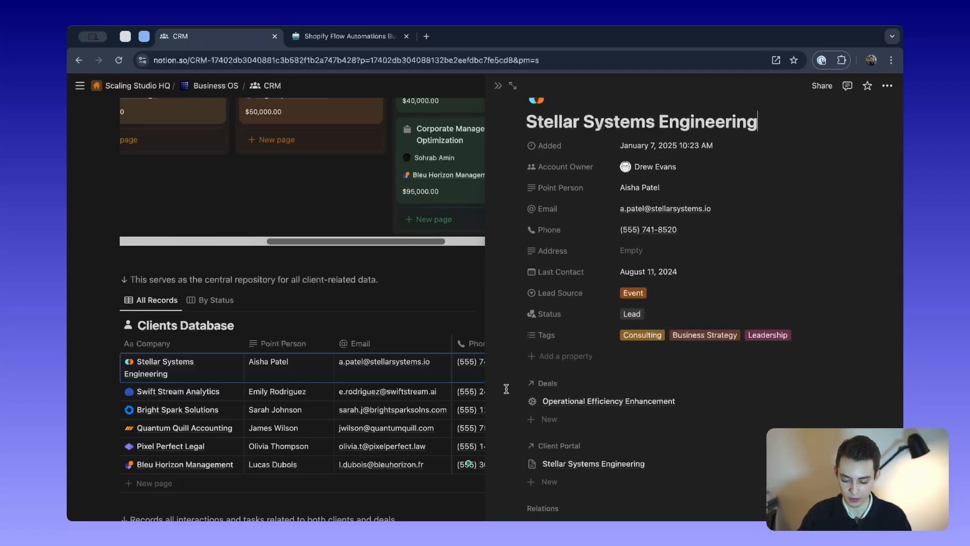
{"action": "scroll", "coordinate": [532, 382], "scroll_direction": "up", "scroll_amount": 1}
{"action": "scroll", "coordinate": [353, 253], "scroll_direction": "up", "scroll_amount": 3}
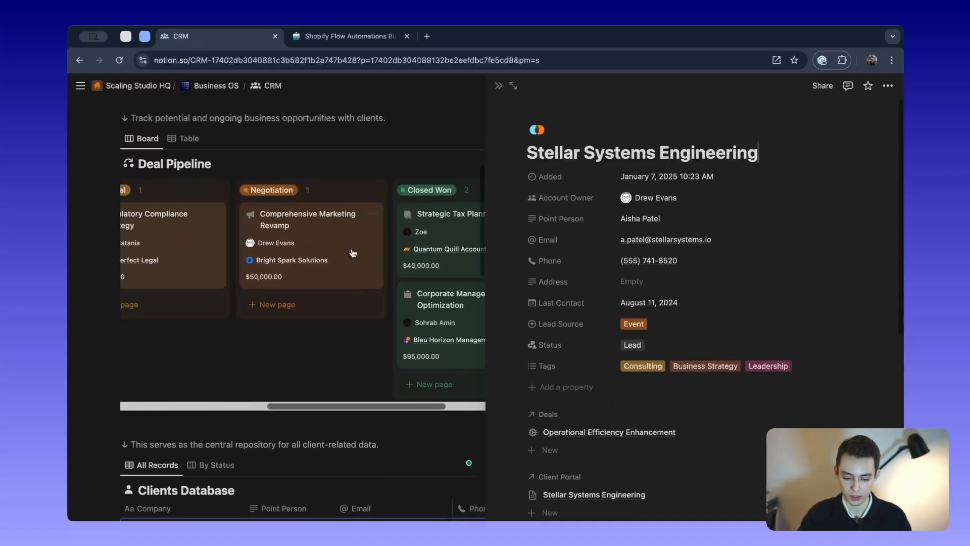
{"action": "scroll", "coordinate": [293, 215], "scroll_direction": "down", "scroll_amount": 5}
{"action": "scroll", "coordinate": [601, 361], "scroll_direction": "down", "scroll_amount": 5}
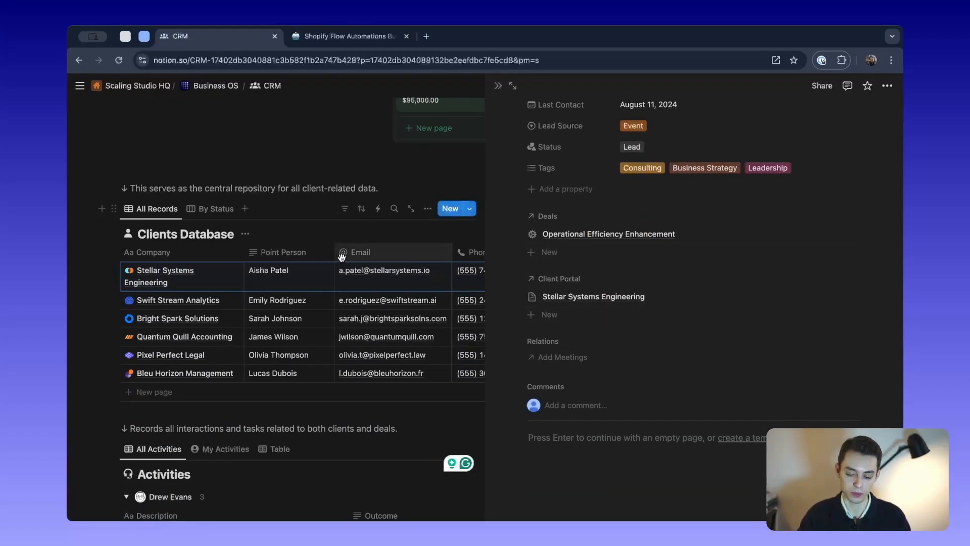
Open the Bright Spark Solutions portal from the Business OS Client Portals and review its Resources, Assets, Projects, Meetings and Tasks sections.
{"action": "left_click", "coordinate": [204, 85]}
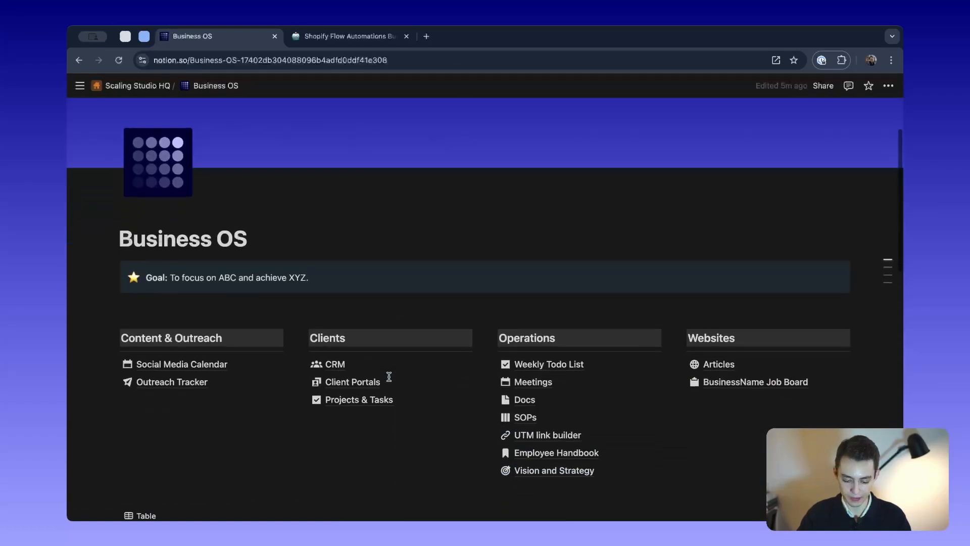
{"action": "left_click", "coordinate": [352, 328]}
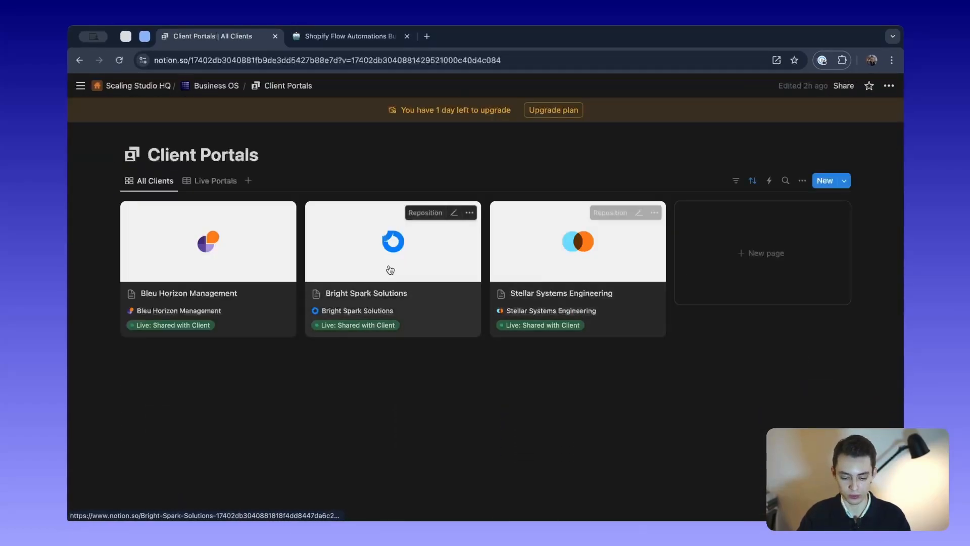
{"action": "left_click", "coordinate": [410, 259]}
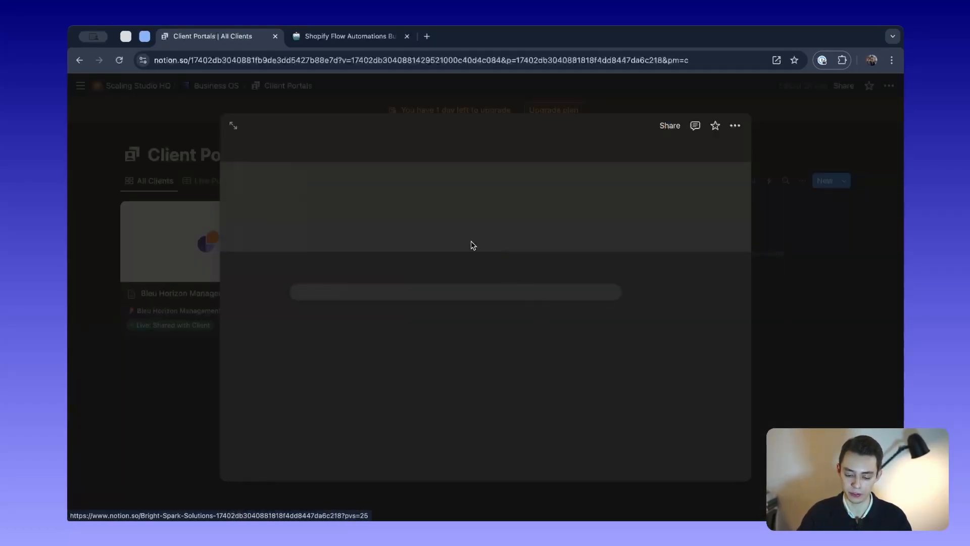
{"action": "scroll", "coordinate": [435, 263], "scroll_direction": "down", "scroll_amount": 5}
{"action": "scroll", "coordinate": [447, 257], "scroll_direction": "down", "scroll_amount": 2}
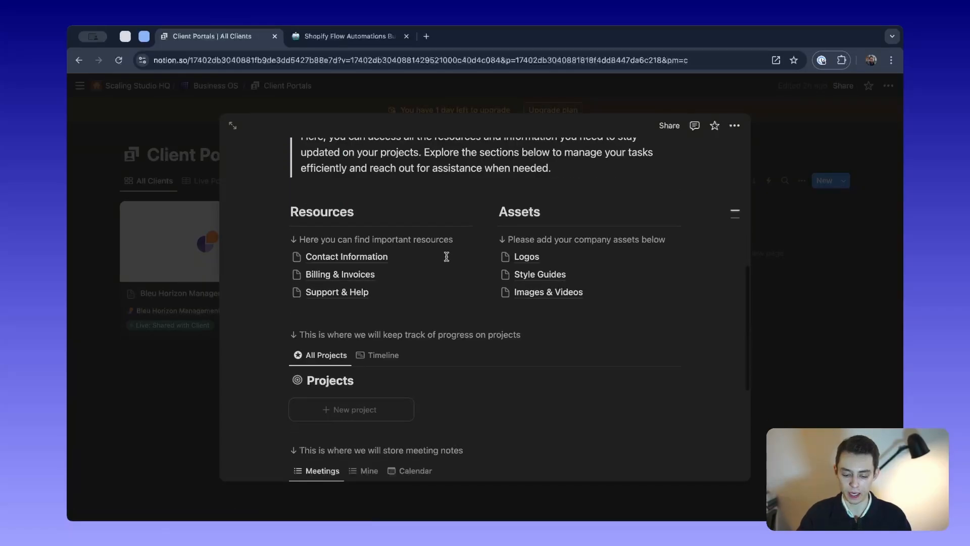
{"action": "scroll", "coordinate": [353, 344], "scroll_direction": "down", "scroll_amount": 8}
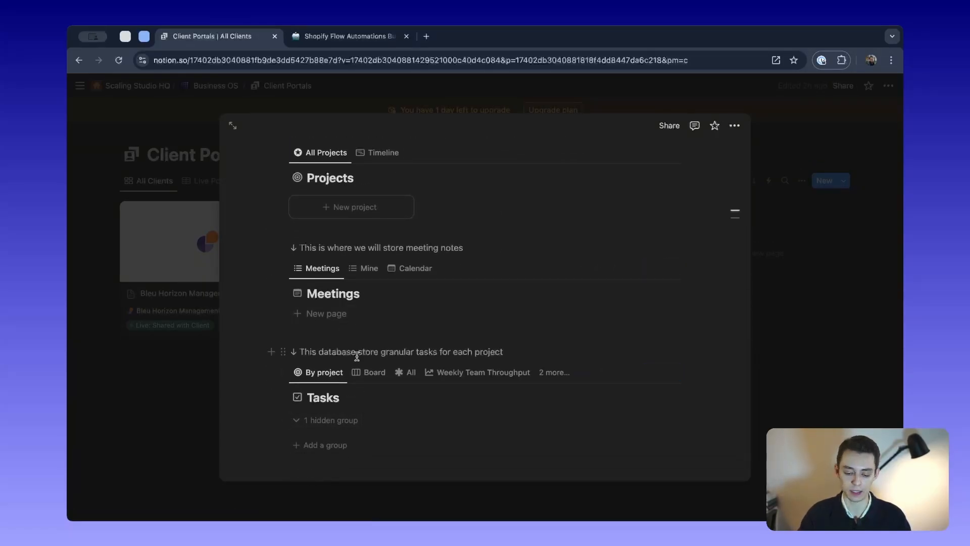
Review the Bright Spark Solutions portal's welcome text, Resources and Assets, close it, and check the templates available for Client Portals.
{"action": "scroll", "coordinate": [429, 350], "scroll_direction": "up", "scroll_amount": 3}
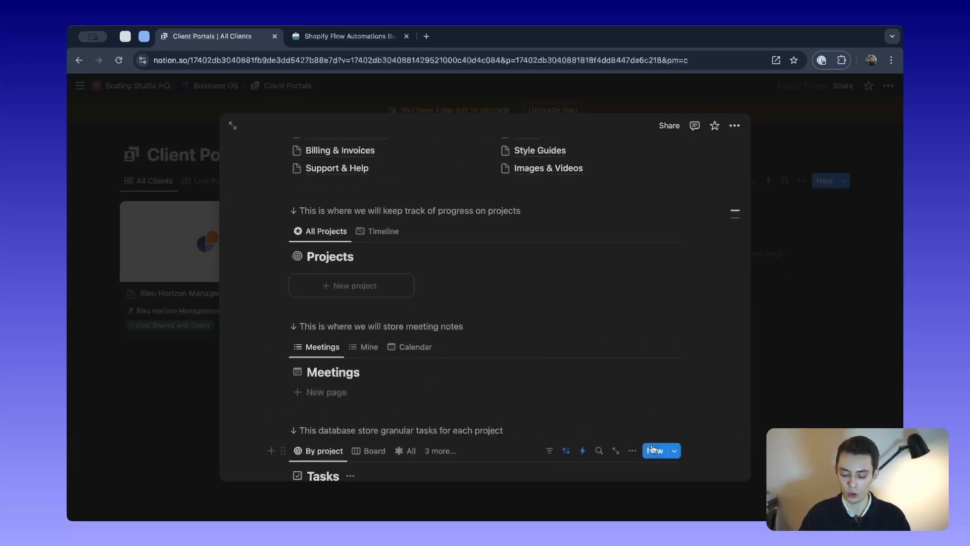
{"action": "scroll", "coordinate": [573, 451], "scroll_direction": "up", "scroll_amount": 10}
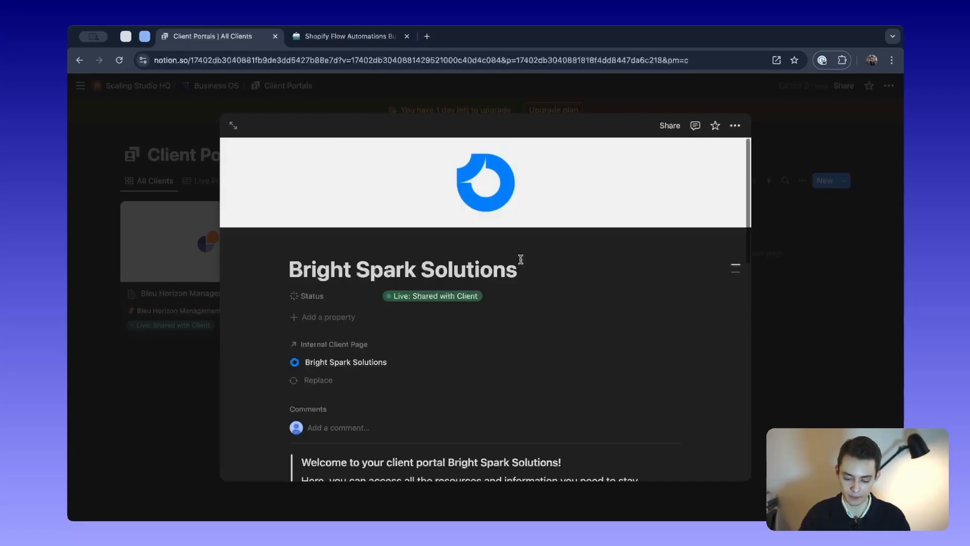
{"action": "scroll", "coordinate": [355, 344], "scroll_direction": "down", "scroll_amount": 6}
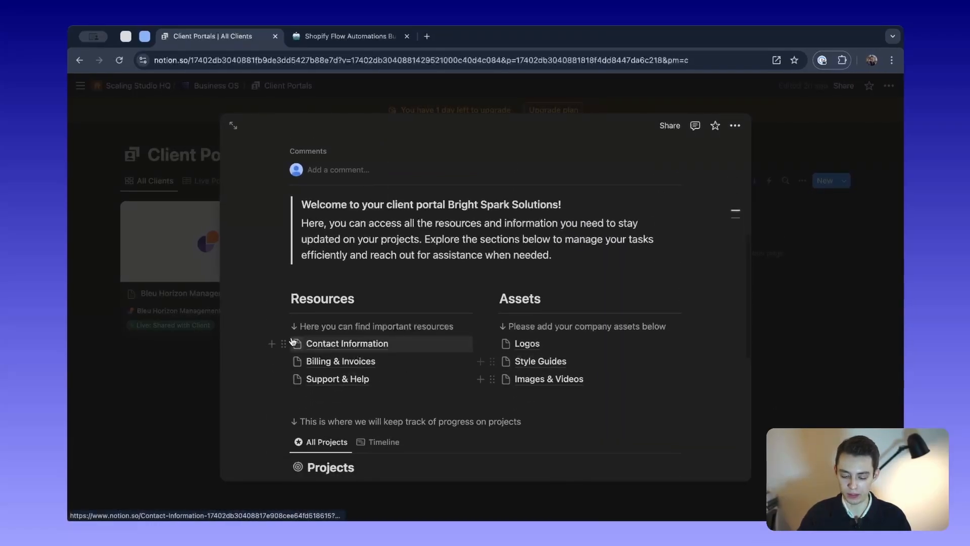
{"action": "scroll", "coordinate": [383, 332], "scroll_direction": "down", "scroll_amount": 4}
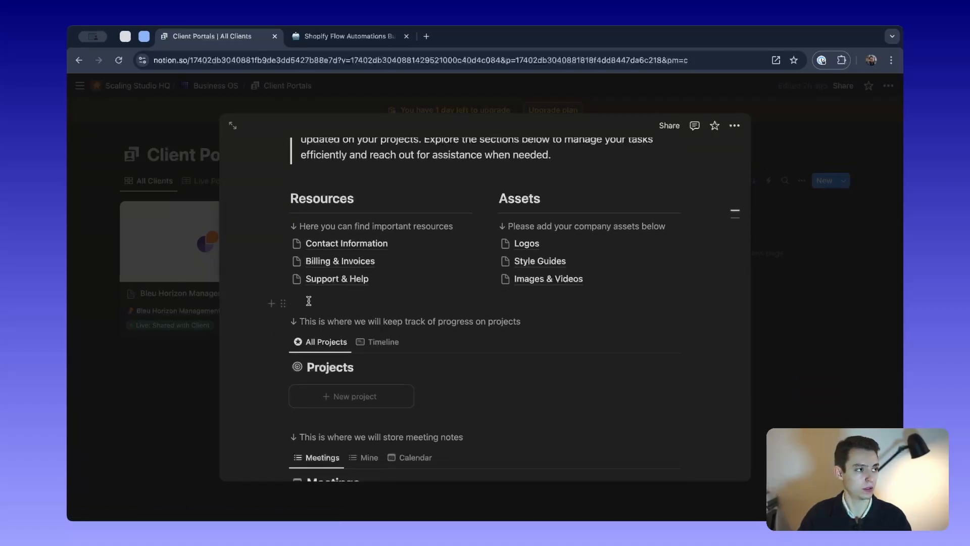
{"action": "scroll", "coordinate": [317, 299], "scroll_direction": "up", "scroll_amount": 3}
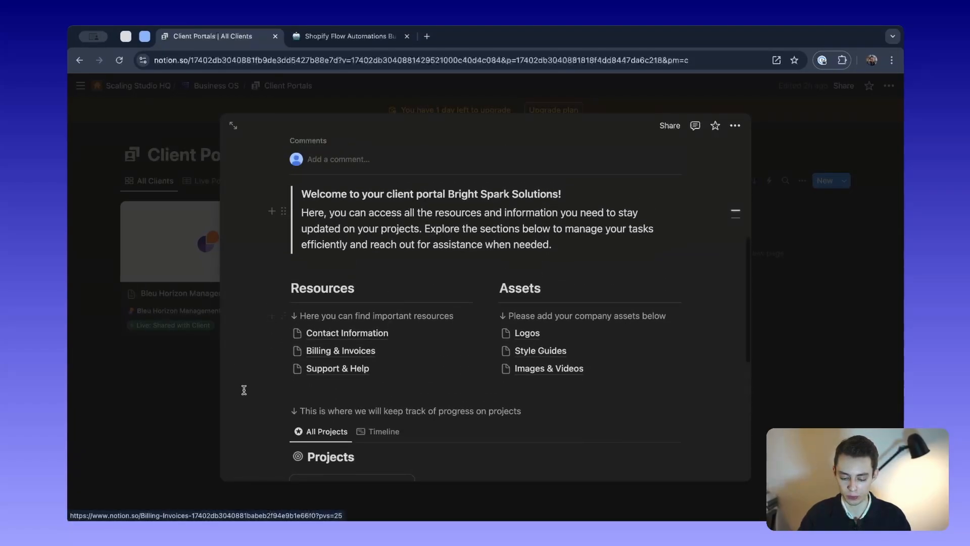
{"action": "left_click", "coordinate": [171, 384]}
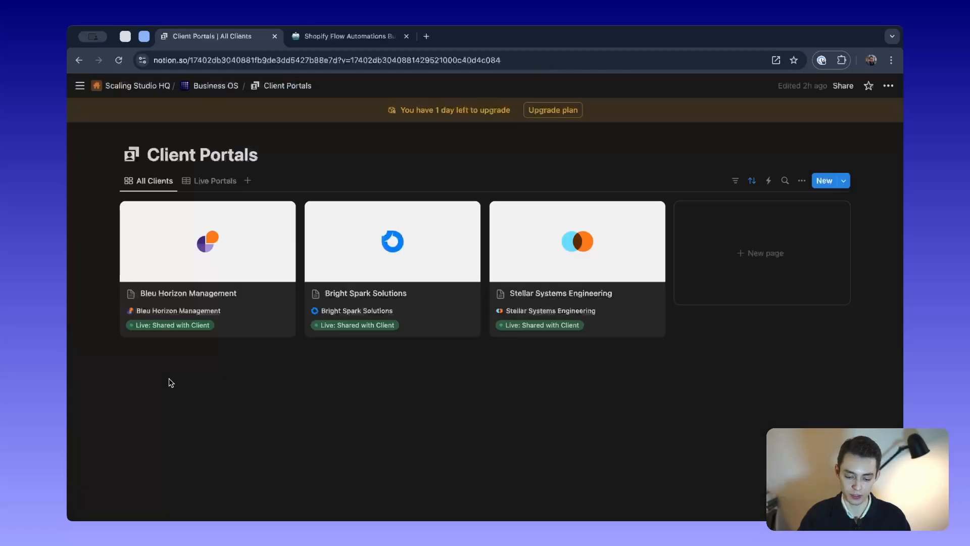
{"action": "left_click", "coordinate": [844, 181]}
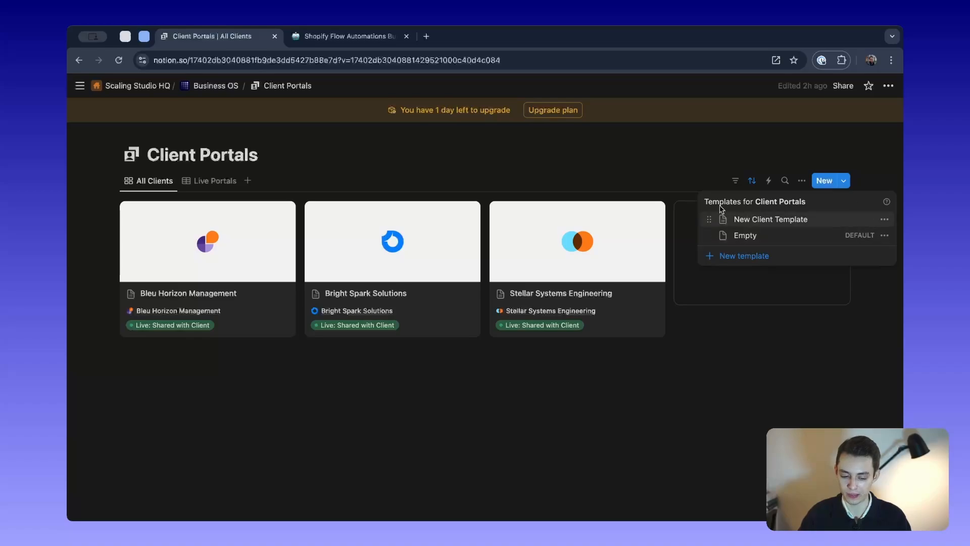
{"action": "left_click", "coordinate": [524, 153]}
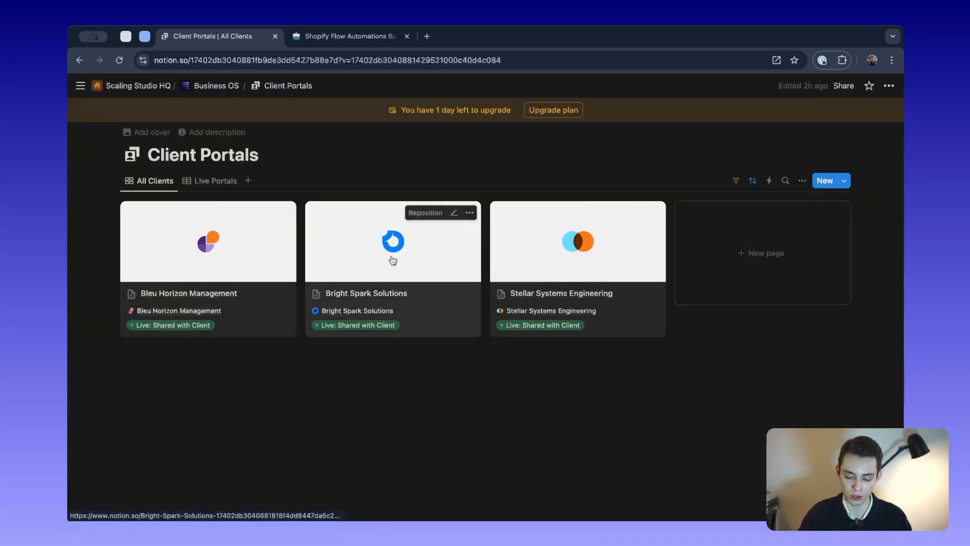
Open Projects & Tasks from the Business OS page and review its Projects board and the Tasks grouped by project.
{"action": "left_click", "coordinate": [218, 87]}
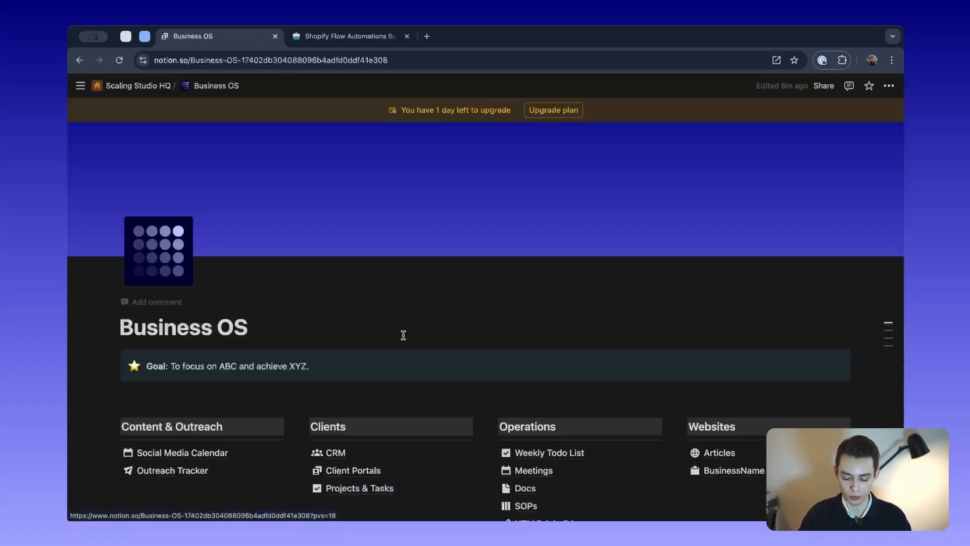
{"action": "scroll", "coordinate": [357, 422], "scroll_direction": "down", "scroll_amount": 2}
{"action": "left_click", "coordinate": [353, 409]}
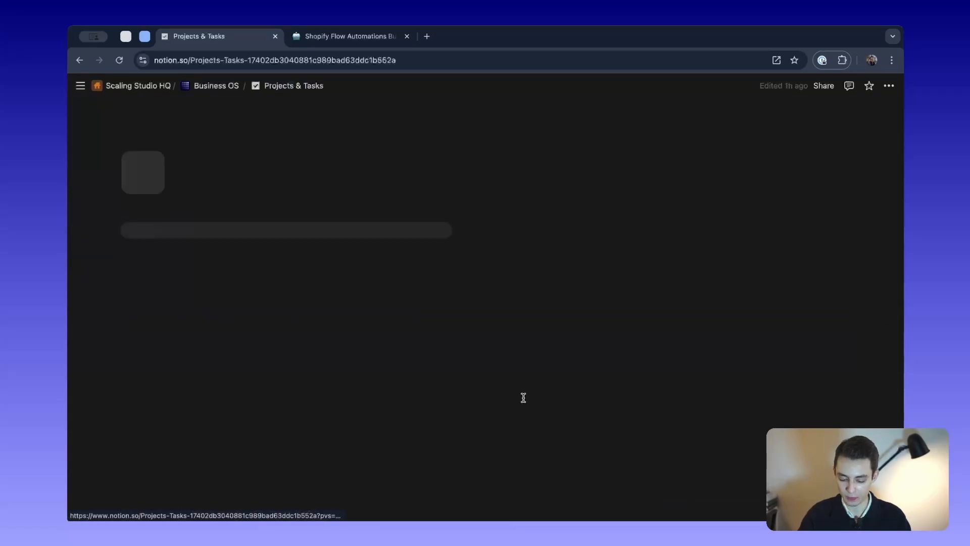
{"action": "scroll", "coordinate": [531, 397], "scroll_direction": "down", "scroll_amount": 3}
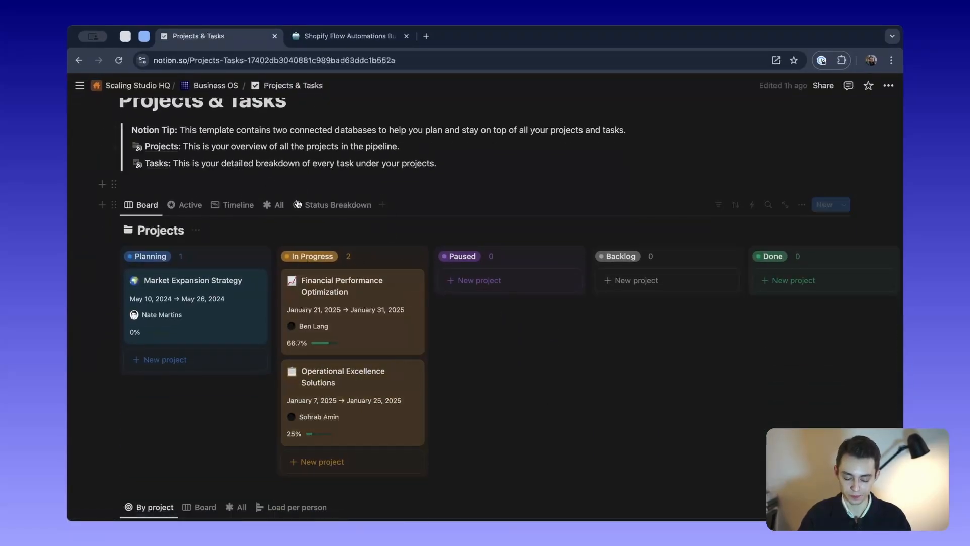
{"action": "scroll", "coordinate": [298, 216], "scroll_direction": "down", "scroll_amount": 5}
{"action": "scroll", "coordinate": [298, 217], "scroll_direction": "up", "scroll_amount": 10}
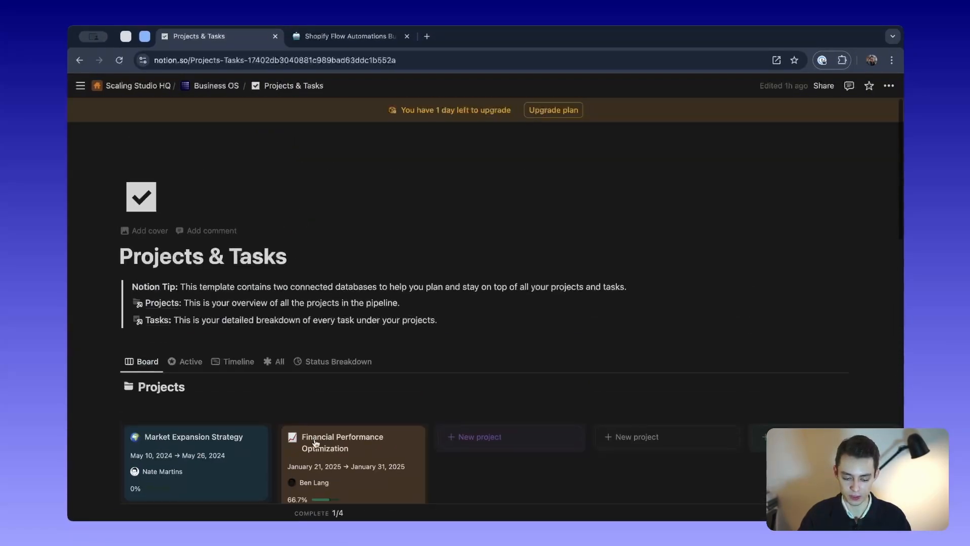
{"action": "scroll", "coordinate": [203, 252], "scroll_direction": "down", "scroll_amount": 2}
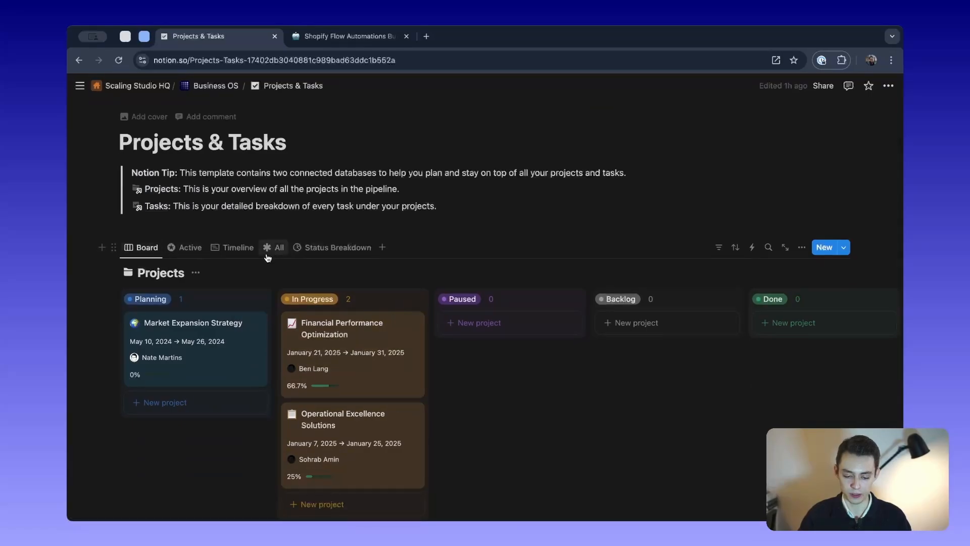
{"action": "scroll", "coordinate": [268, 258], "scroll_direction": "down", "scroll_amount": 5}
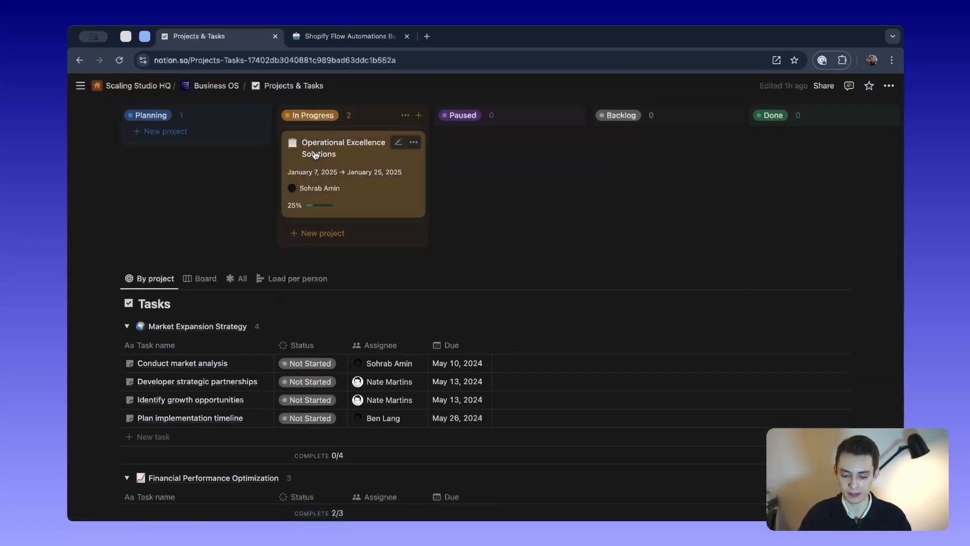
Open the Financial Performance Optimization project from the board and examine its properties, summary and linked tasks.
{"action": "scroll", "coordinate": [314, 154], "scroll_direction": "up", "scroll_amount": 4}
{"action": "left_click", "coordinate": [352, 388]}
{"action": "key", "text": "Escape"}
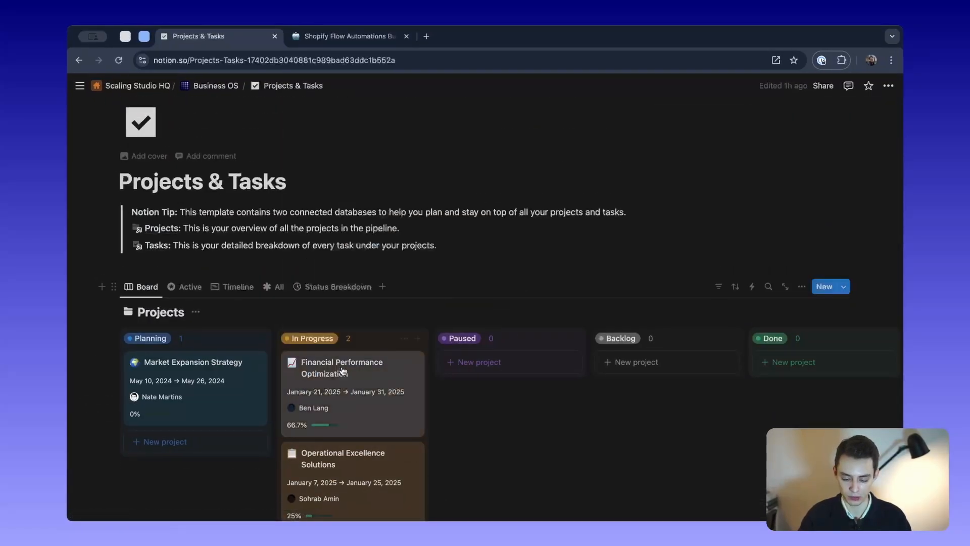
{"action": "scroll", "coordinate": [336, 379], "scroll_direction": "down", "scroll_amount": 1}
{"action": "left_click", "coordinate": [336, 379]}
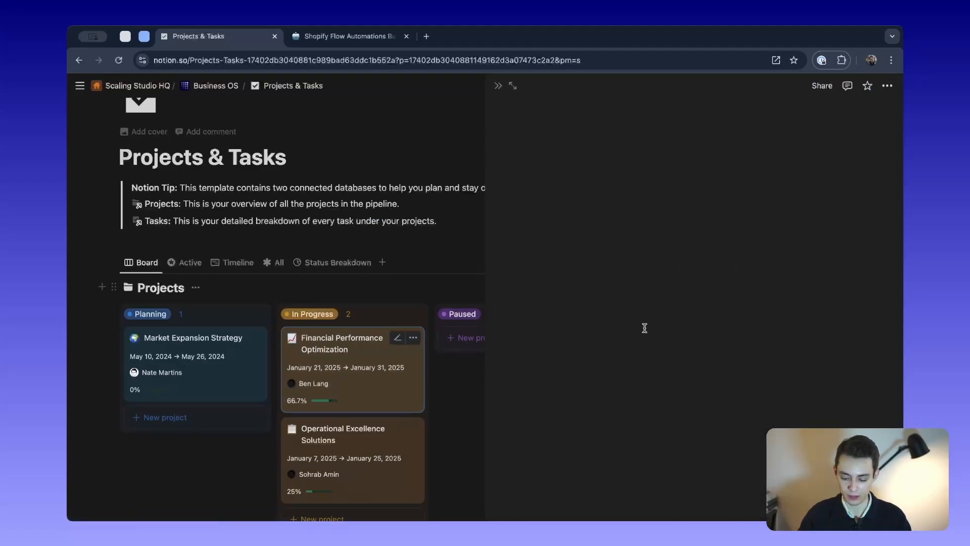
{"action": "scroll", "coordinate": [645, 303], "scroll_direction": "down", "scroll_amount": 3}
{"action": "scroll", "coordinate": [657, 399], "scroll_direction": "down", "scroll_amount": 3}
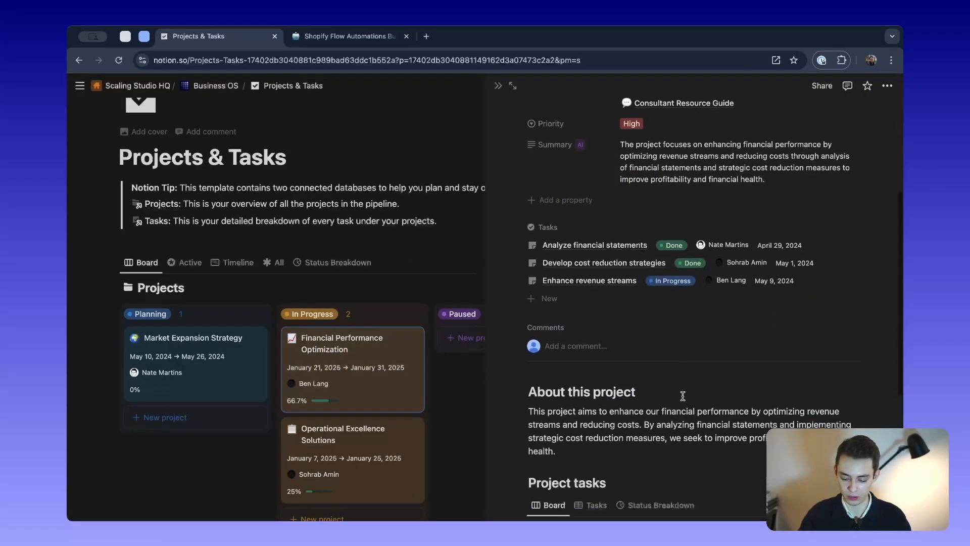
Examine the project's About section, Project tasks board and completion progress, and close the project.
{"action": "scroll", "coordinate": [653, 461], "scroll_direction": "up", "scroll_amount": 2}
{"action": "scroll", "coordinate": [653, 461], "scroll_direction": "down", "scroll_amount": 7}
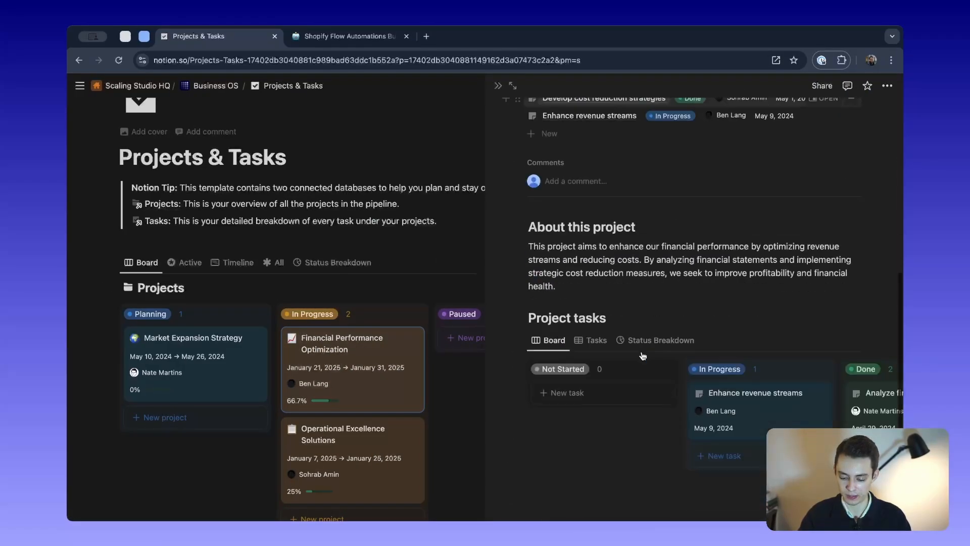
{"action": "scroll", "coordinate": [777, 329], "scroll_direction": "right", "scroll_amount": 3}
{"action": "scroll", "coordinate": [776, 329], "scroll_direction": "left", "scroll_amount": 5}
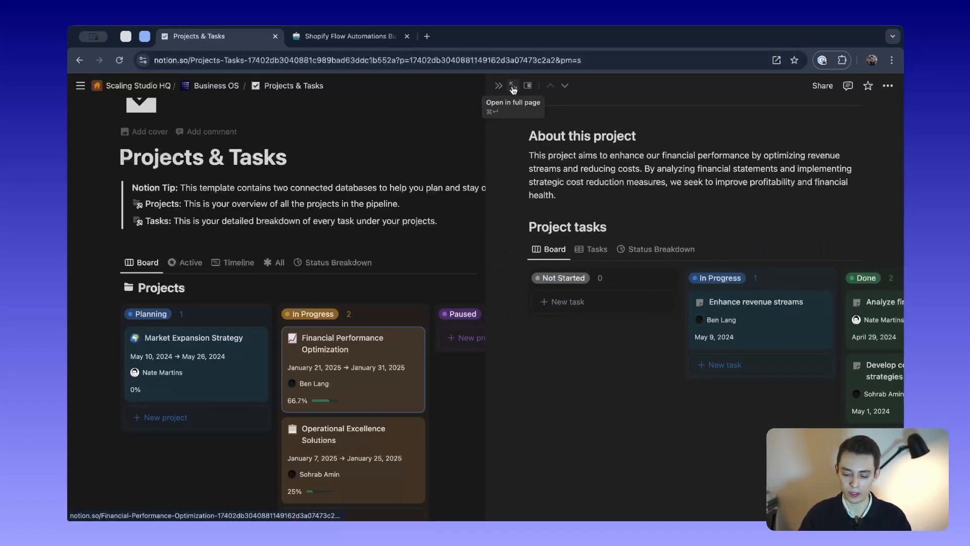
{"action": "scroll", "coordinate": [605, 425], "scroll_direction": "up", "scroll_amount": 2}
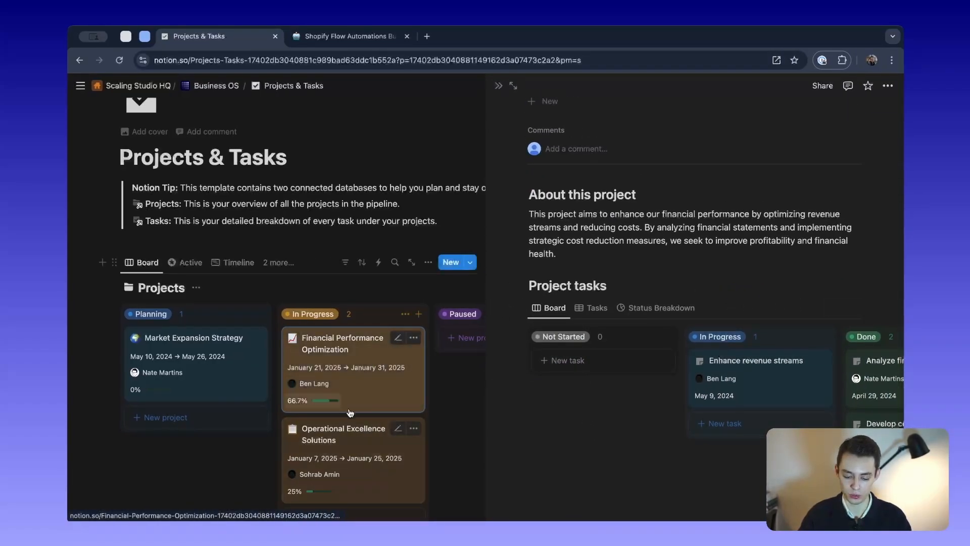
{"action": "scroll", "coordinate": [600, 396], "scroll_direction": "up", "scroll_amount": 8}
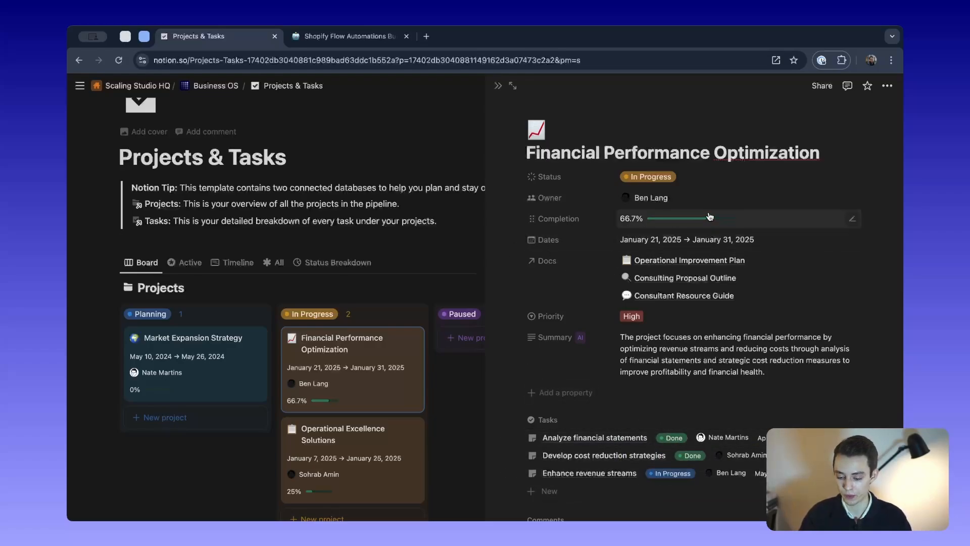
{"action": "left_click", "coordinate": [499, 86]}
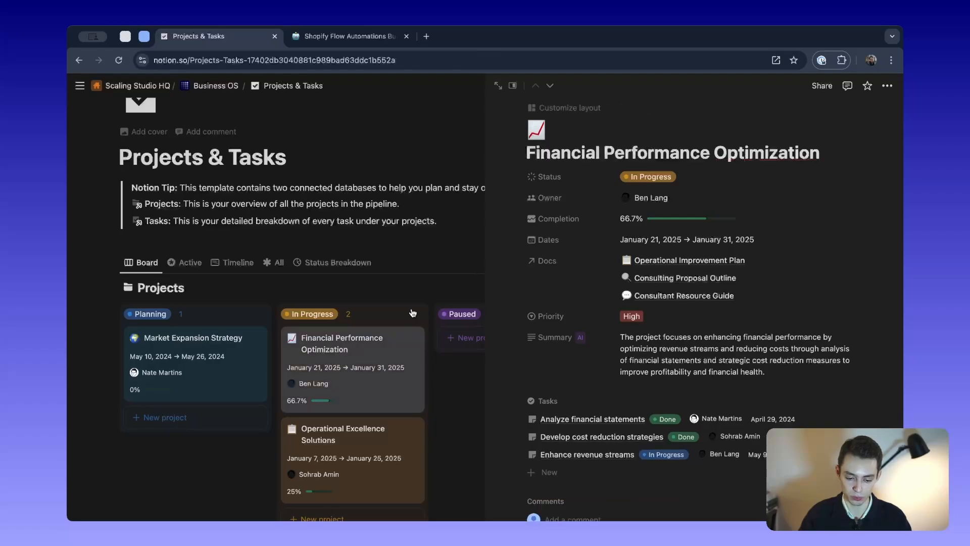
Return to the Business OS page and review its Projects table, Client Portals gallery and Clients Database.
{"action": "scroll", "coordinate": [306, 253], "scroll_direction": "up", "scroll_amount": 1}
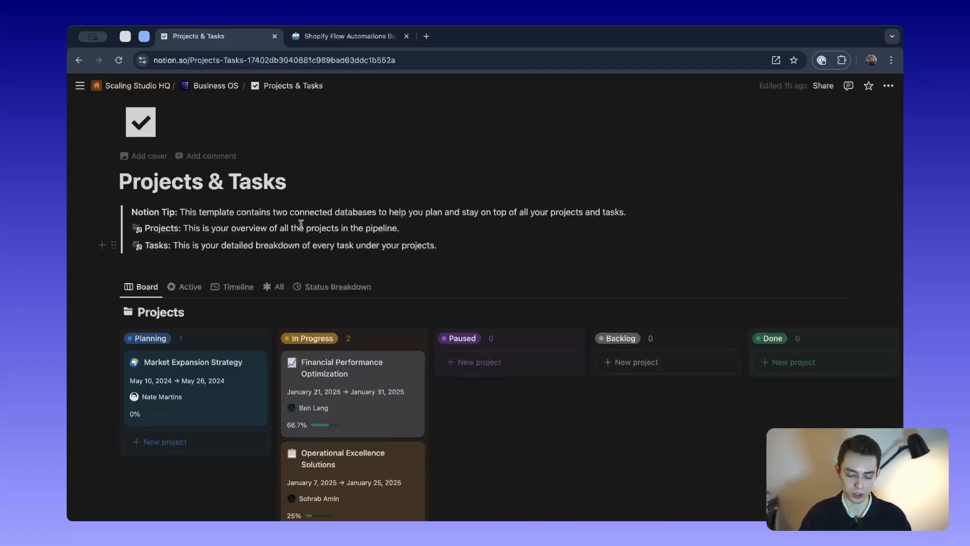
{"action": "left_click", "coordinate": [200, 86]}
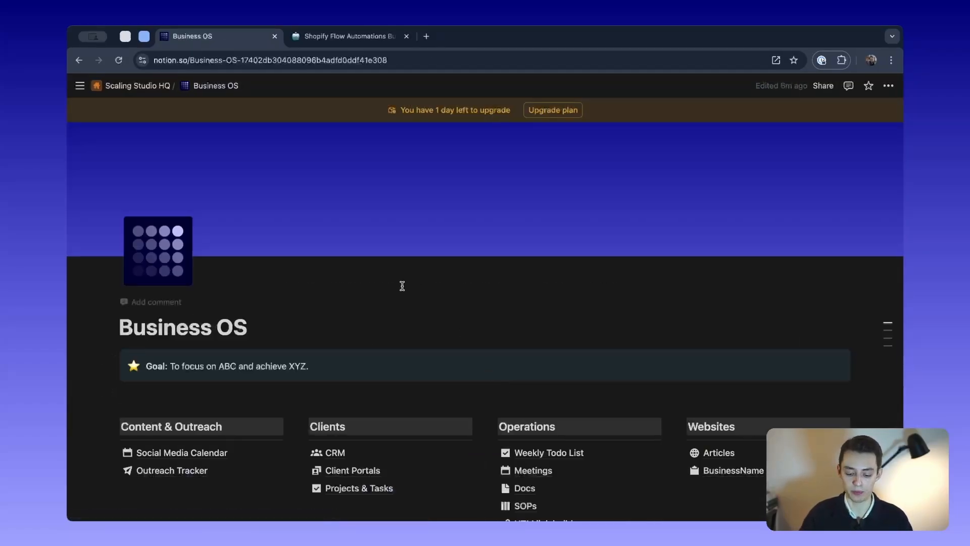
{"action": "scroll", "coordinate": [437, 400], "scroll_direction": "down", "scroll_amount": 7}
{"action": "scroll", "coordinate": [437, 400], "scroll_direction": "down", "scroll_amount": 5}
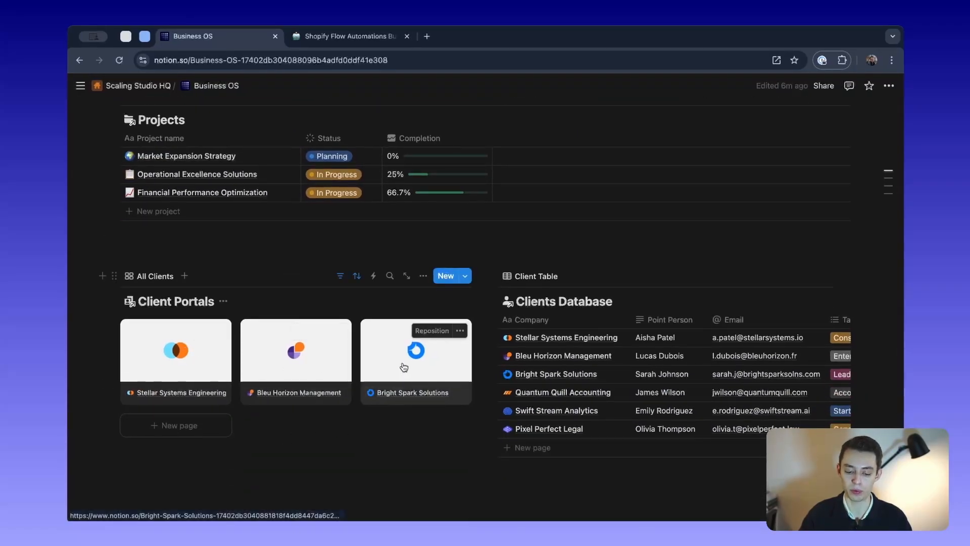
{"action": "scroll", "coordinate": [431, 249], "scroll_direction": "up", "scroll_amount": 7}
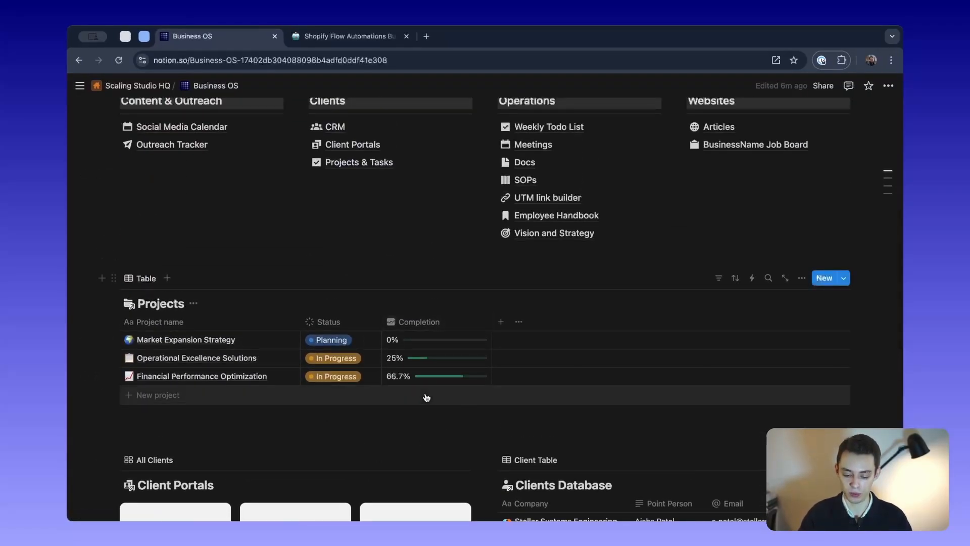
{"action": "scroll", "coordinate": [427, 397], "scroll_direction": "up", "scroll_amount": 8}
{"action": "scroll", "coordinate": [445, 343], "scroll_direction": "down", "scroll_amount": 6}
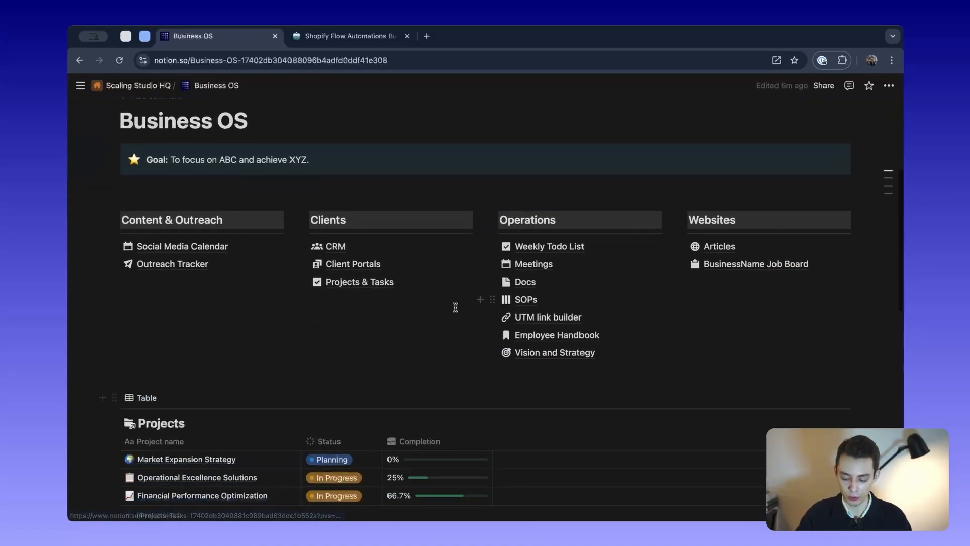
Open the Weekly Todo List from the Operations section and return to the Business OS page.
{"action": "mouse_move", "coordinate": [555, 302]}
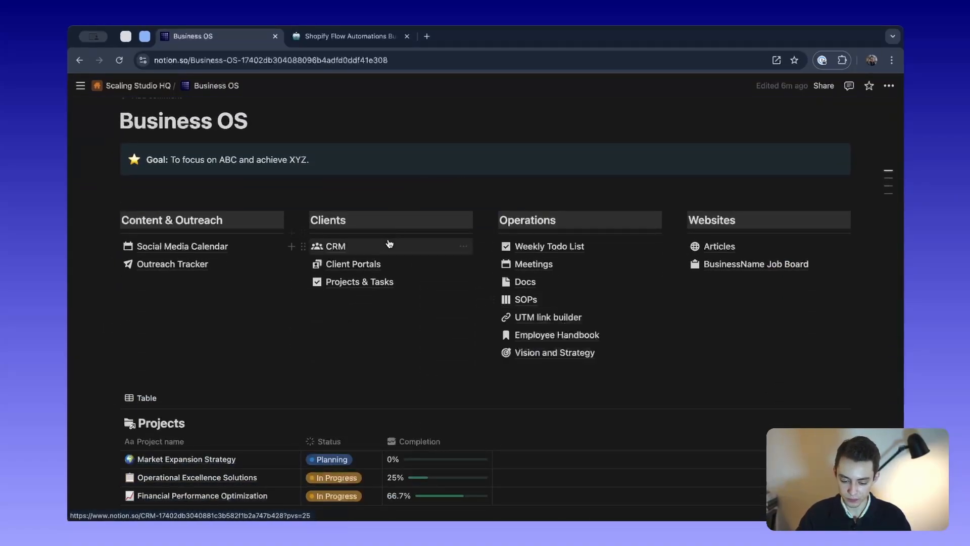
{"action": "left_click", "coordinate": [529, 244]}
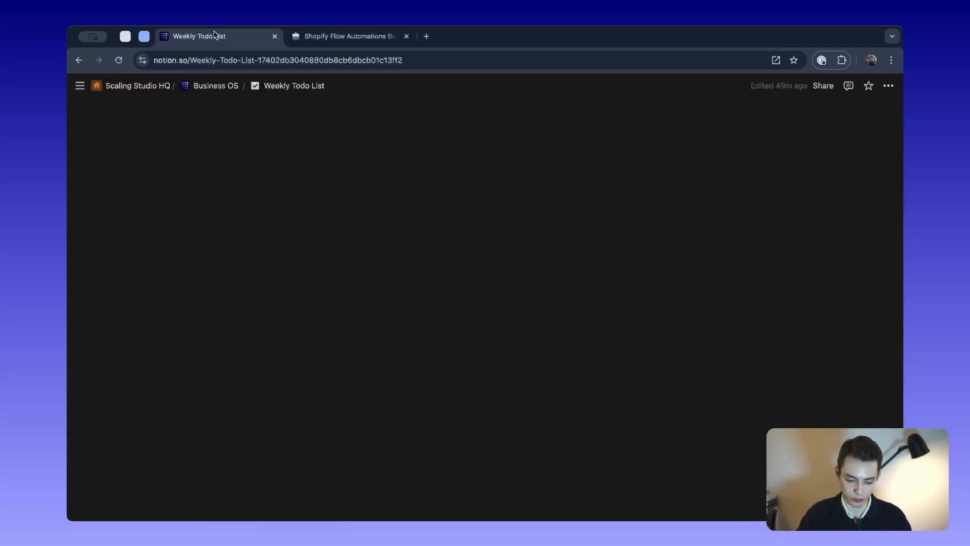
{"action": "left_click", "coordinate": [213, 89]}
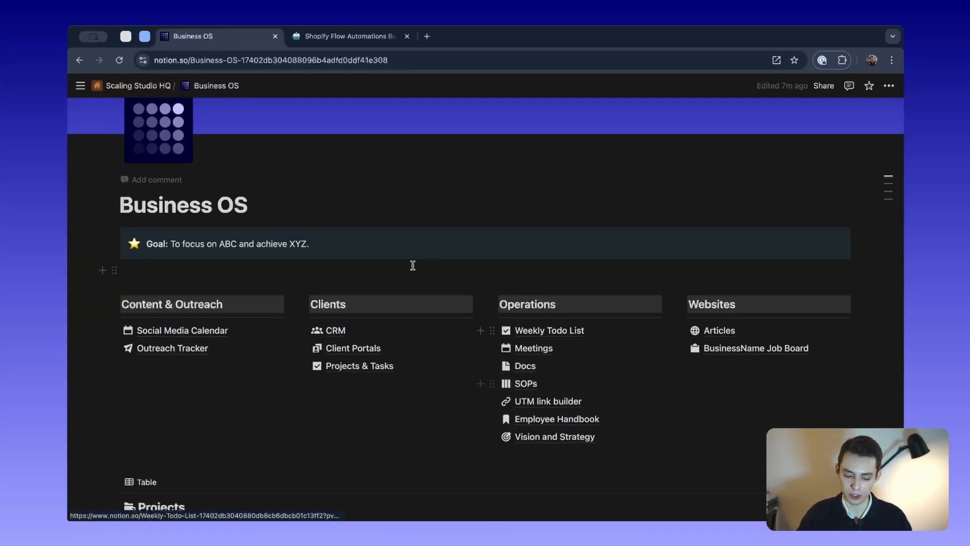
Look over the Business OS links under Content & Outreach, Clients, Operations and Websites, along with the Projects table.
{"action": "scroll", "coordinate": [249, 166], "scroll_direction": "down", "scroll_amount": 4}
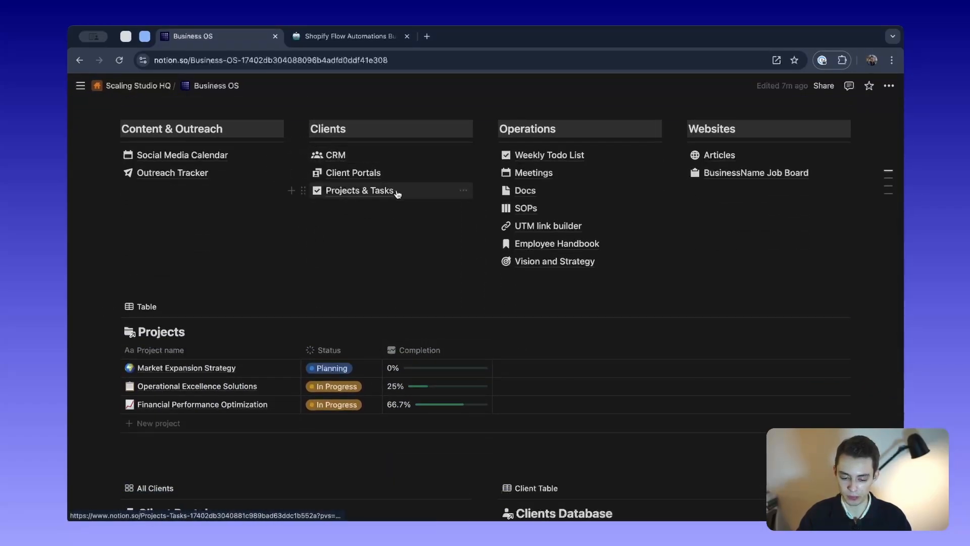
{"action": "scroll", "coordinate": [372, 332], "scroll_direction": "up", "scroll_amount": 2}
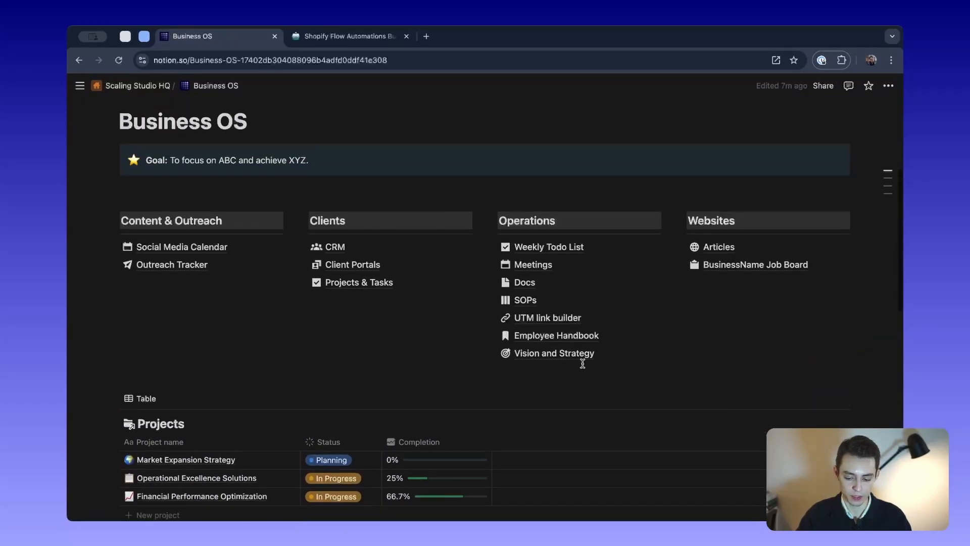
{"action": "scroll", "coordinate": [368, 310], "scroll_direction": "up", "scroll_amount": 2}
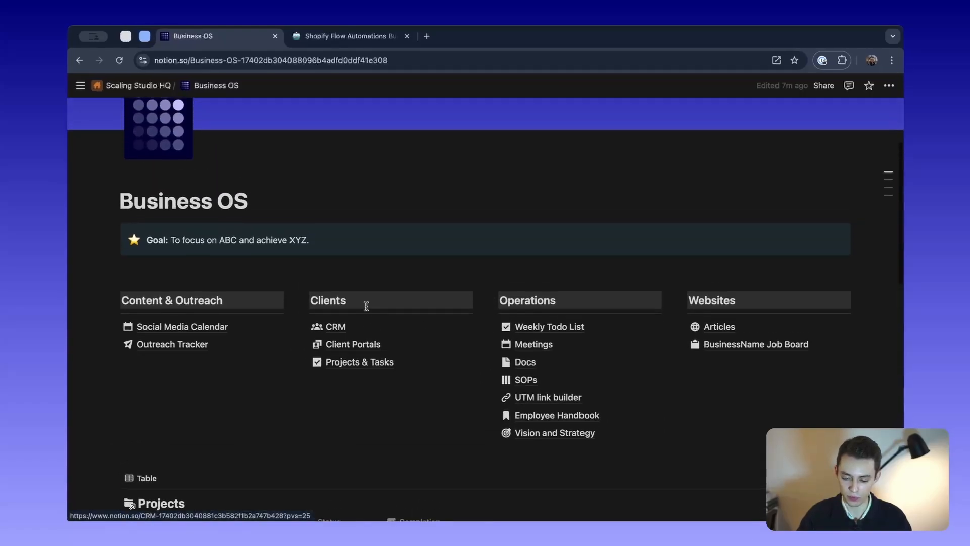
{"action": "scroll", "coordinate": [550, 335], "scroll_direction": "up", "scroll_amount": 2}
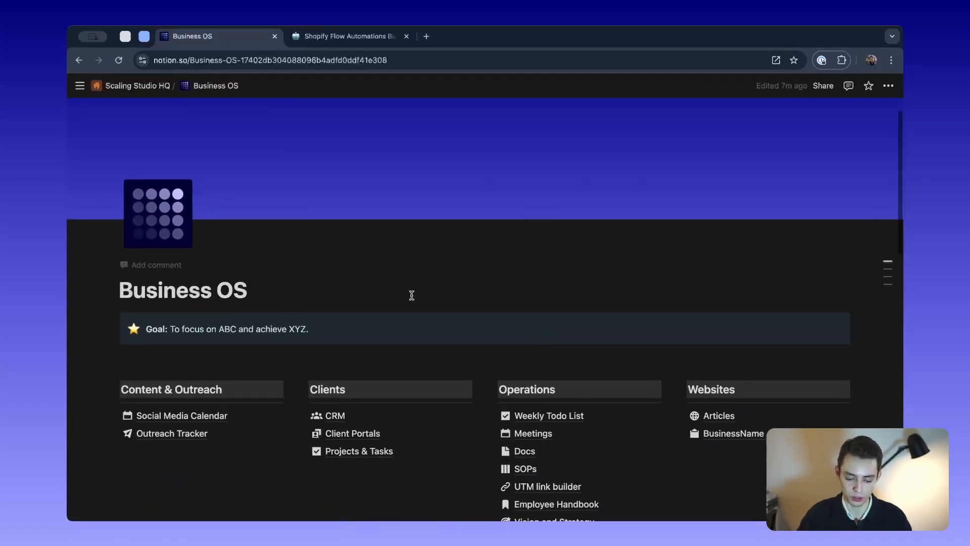
{"action": "scroll", "coordinate": [409, 295], "scroll_direction": "down", "scroll_amount": 2}
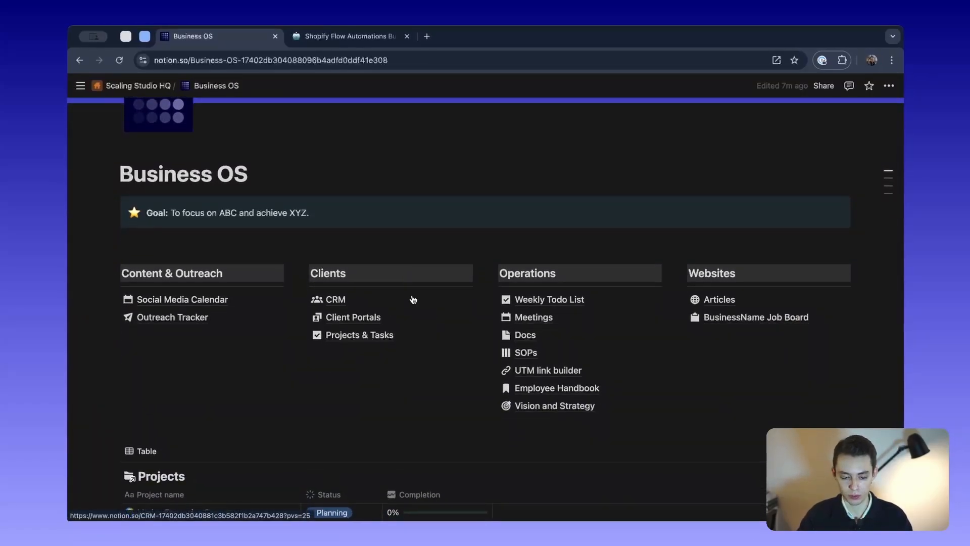
Look over the Business OS links and open the Meetings database from the Operations section.
{"action": "scroll", "coordinate": [263, 167], "scroll_direction": "up", "scroll_amount": 3}
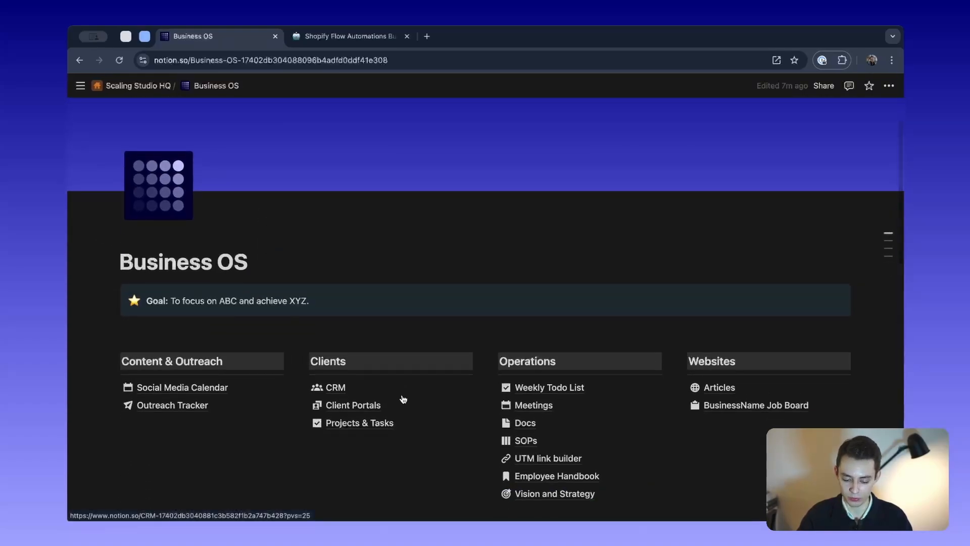
{"action": "scroll", "coordinate": [523, 405], "scroll_direction": "down", "scroll_amount": 1}
{"action": "scroll", "coordinate": [472, 347], "scroll_direction": "down", "scroll_amount": 3}
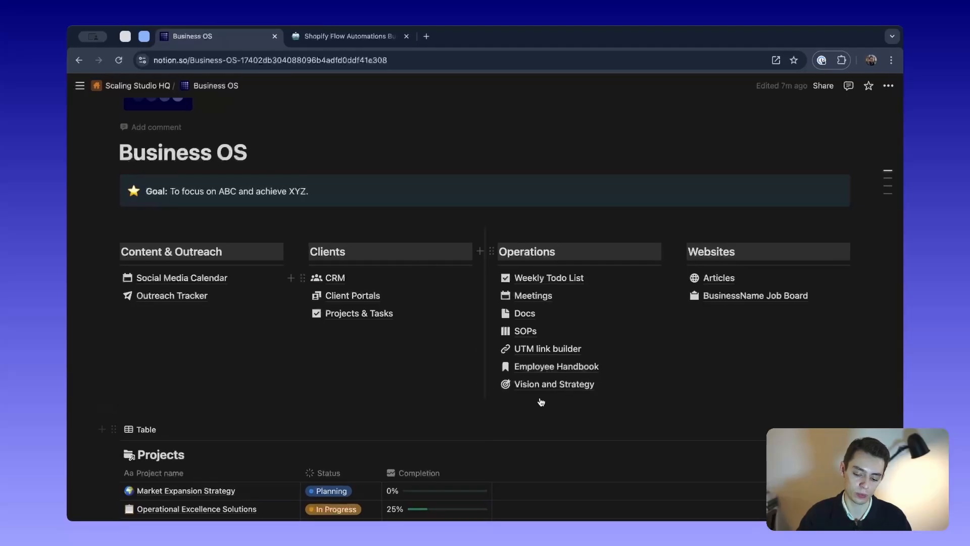
{"action": "mouse_move", "coordinate": [550, 352]}
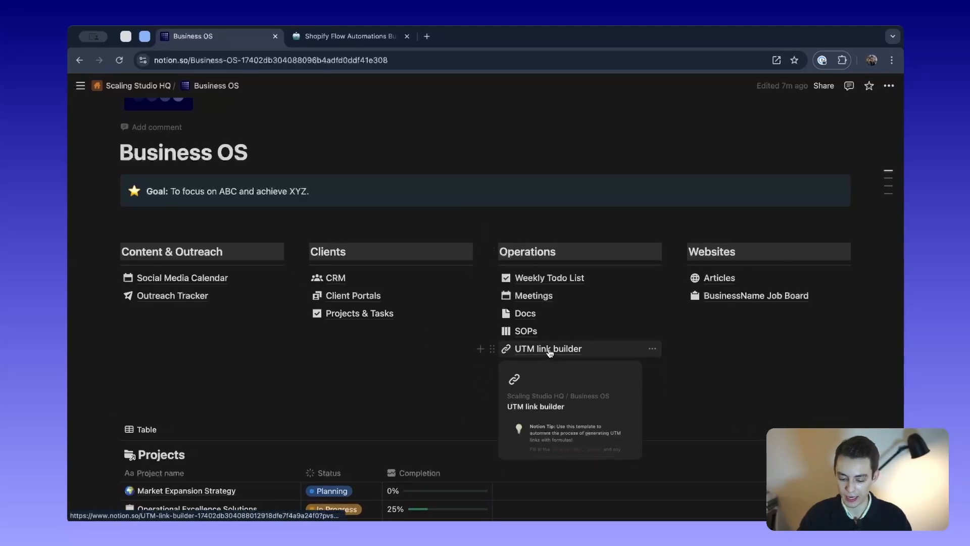
{"action": "left_click", "coordinate": [529, 297]}
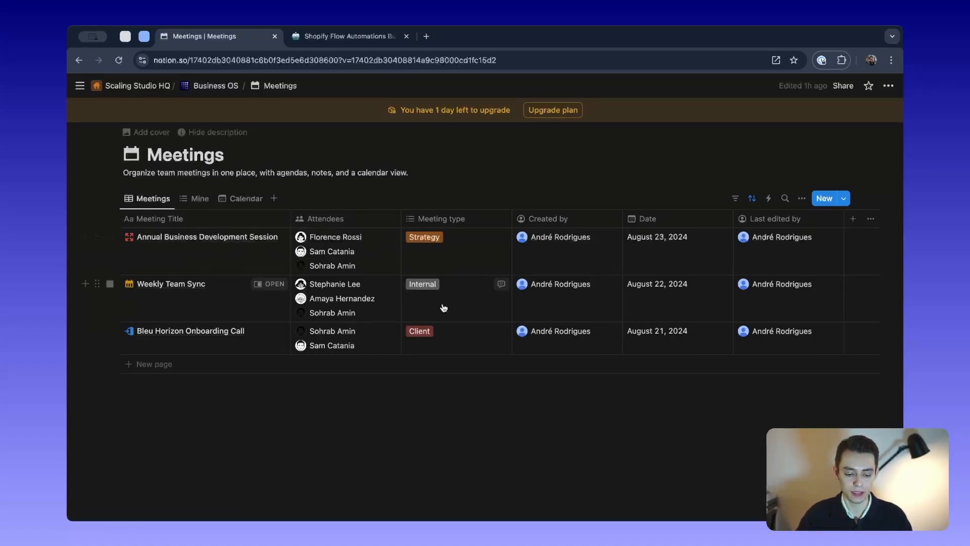
Open the Annual Business Development Session meeting, examine its properties, Agenda, Notes and Action Items, and close it.
{"action": "left_click", "coordinate": [271, 237]}
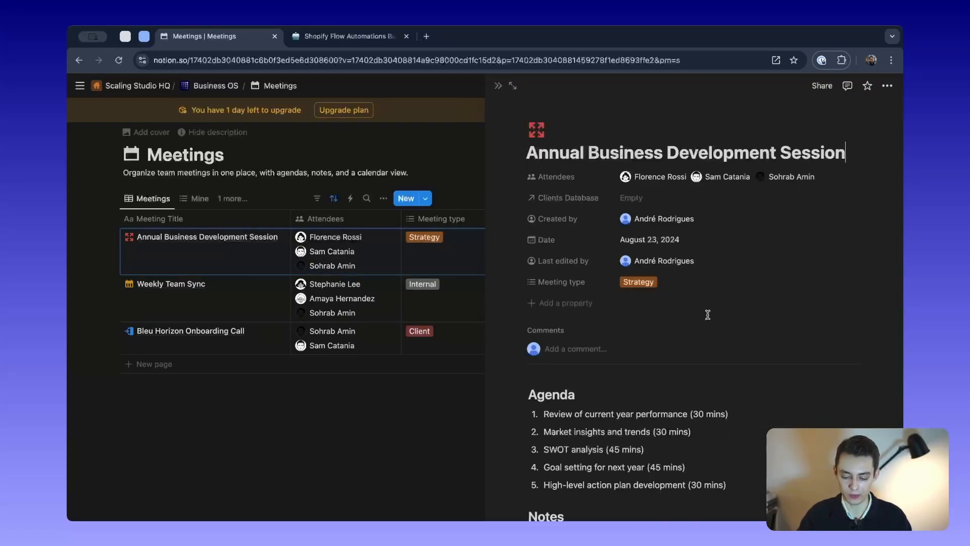
{"action": "scroll", "coordinate": [702, 323], "scroll_direction": "down", "scroll_amount": 4}
{"action": "scroll", "coordinate": [693, 345], "scroll_direction": "up", "scroll_amount": 4}
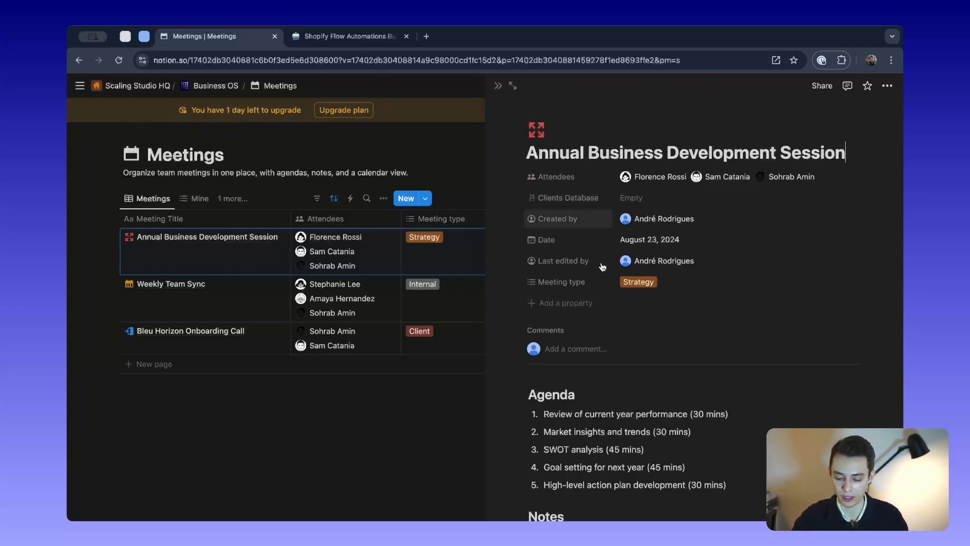
{"action": "scroll", "coordinate": [620, 393], "scroll_direction": "down", "scroll_amount": 3}
{"action": "scroll", "coordinate": [620, 393], "scroll_direction": "down", "scroll_amount": 1}
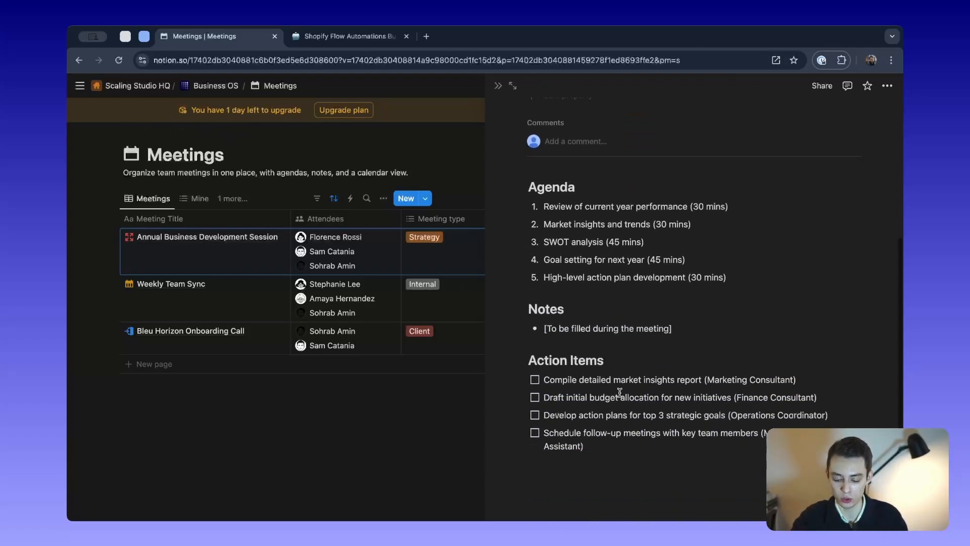
{"action": "left_click", "coordinate": [586, 492]}
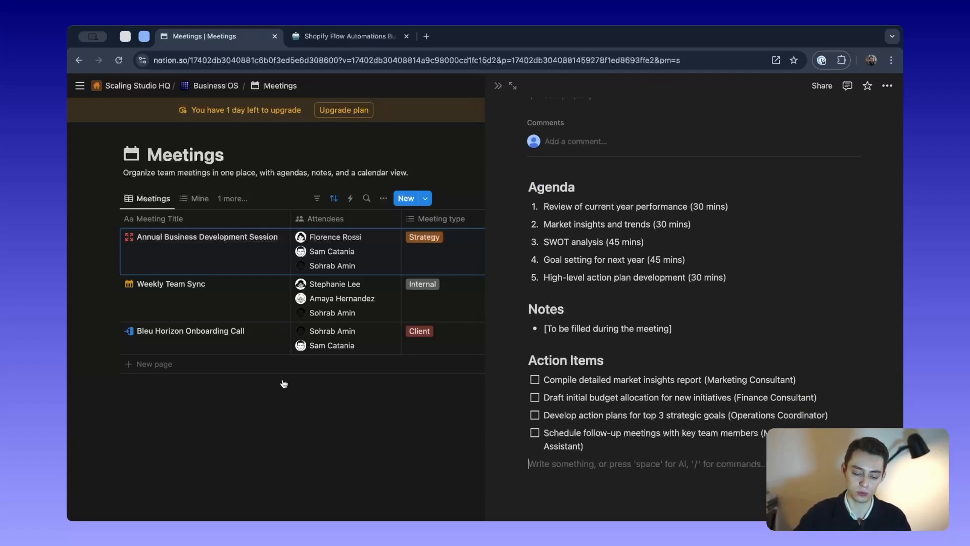
{"action": "scroll", "coordinate": [560, 297], "scroll_direction": "up", "scroll_amount": 2}
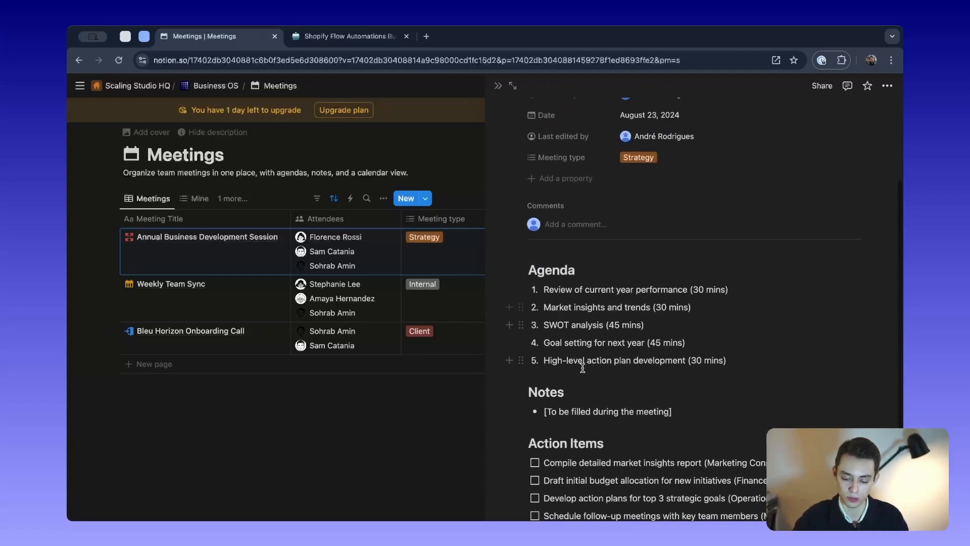
{"action": "left_click", "coordinate": [399, 413]}
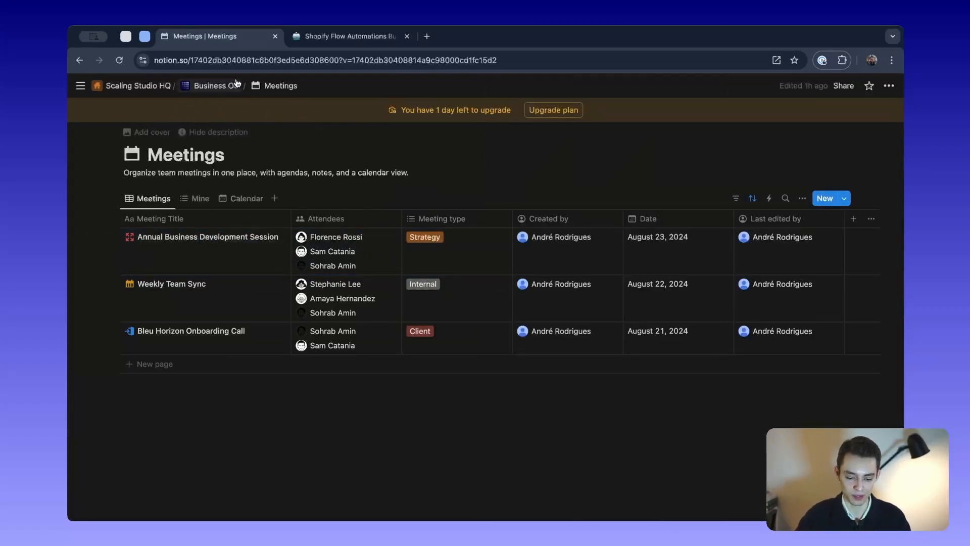
Return to the Business OS page and open the Weekly Todo List.
{"action": "left_click", "coordinate": [223, 92]}
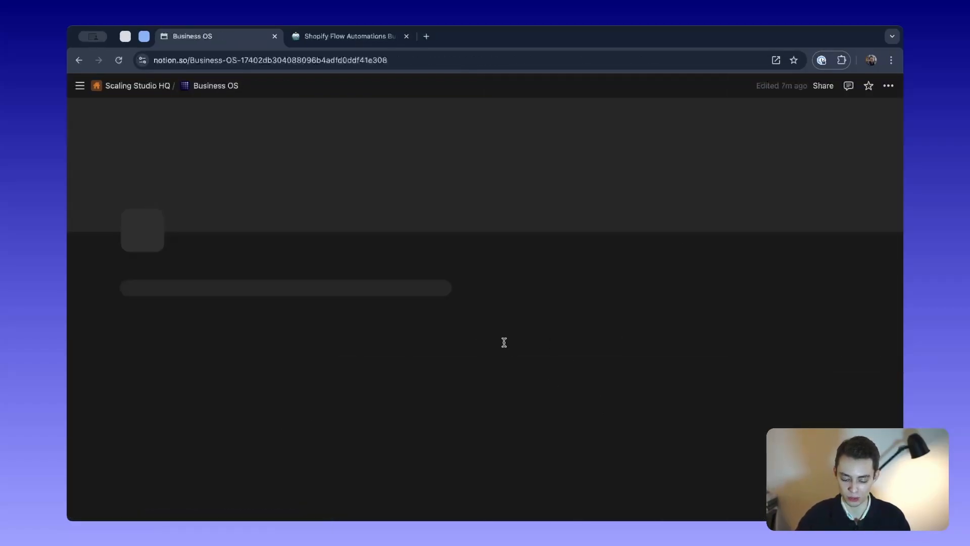
{"action": "scroll", "coordinate": [576, 388], "scroll_direction": "down", "scroll_amount": 1}
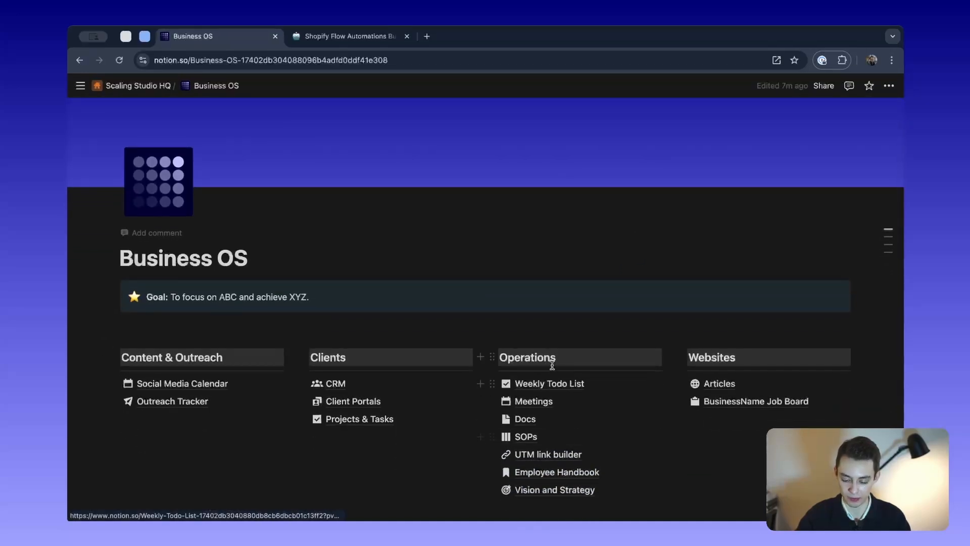
{"action": "left_click", "coordinate": [548, 384]}
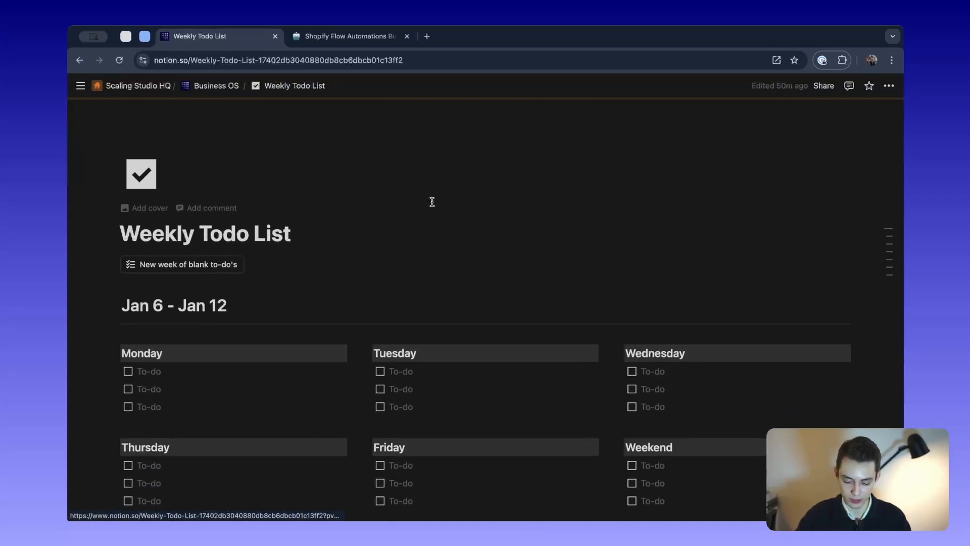
Review the Jan 6 - Jan 12 week section with its to-dos from Monday through the Weekend.
{"action": "scroll", "coordinate": [432, 202], "scroll_direction": "down", "scroll_amount": 3}
{"action": "scroll", "coordinate": [432, 202], "scroll_direction": "up", "scroll_amount": 1}
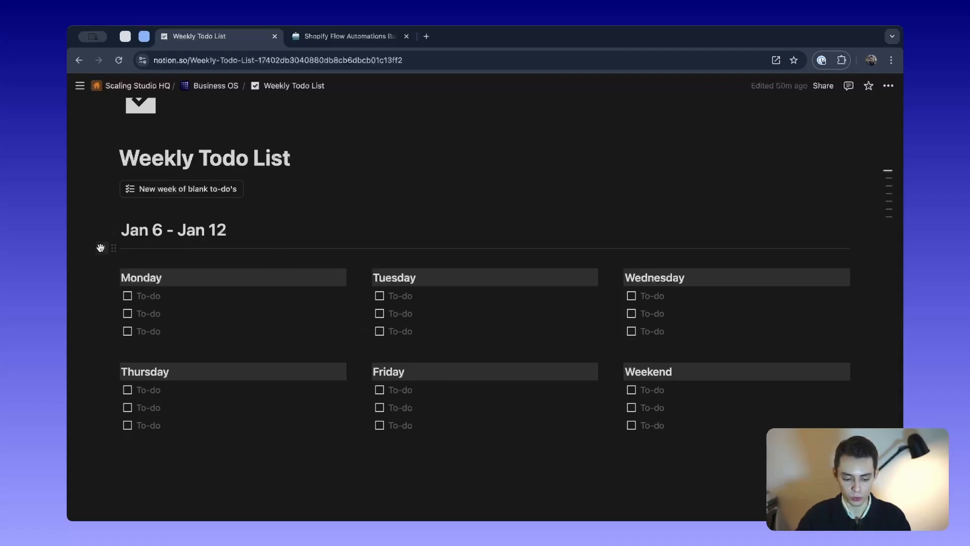
{"action": "left_click_drag", "start_coordinate": [124, 231], "coordinate": [368, 418]}
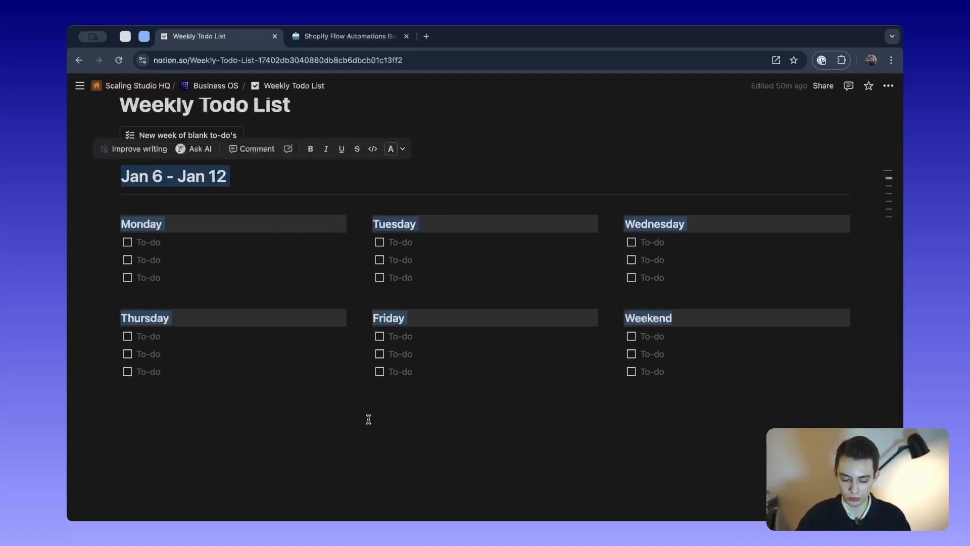
{"action": "left_click", "coordinate": [368, 418]}
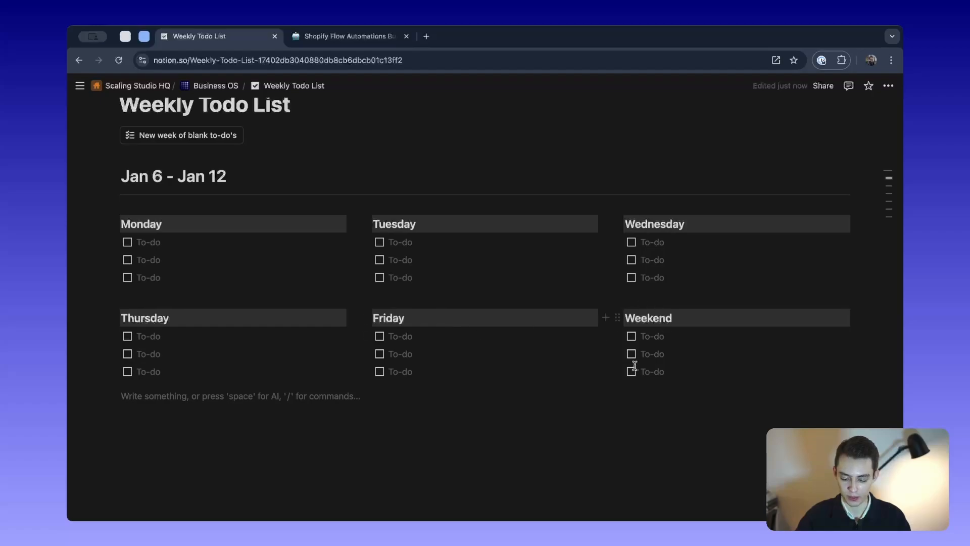
{"action": "scroll", "coordinate": [657, 359], "scroll_direction": "up", "scroll_amount": 4}
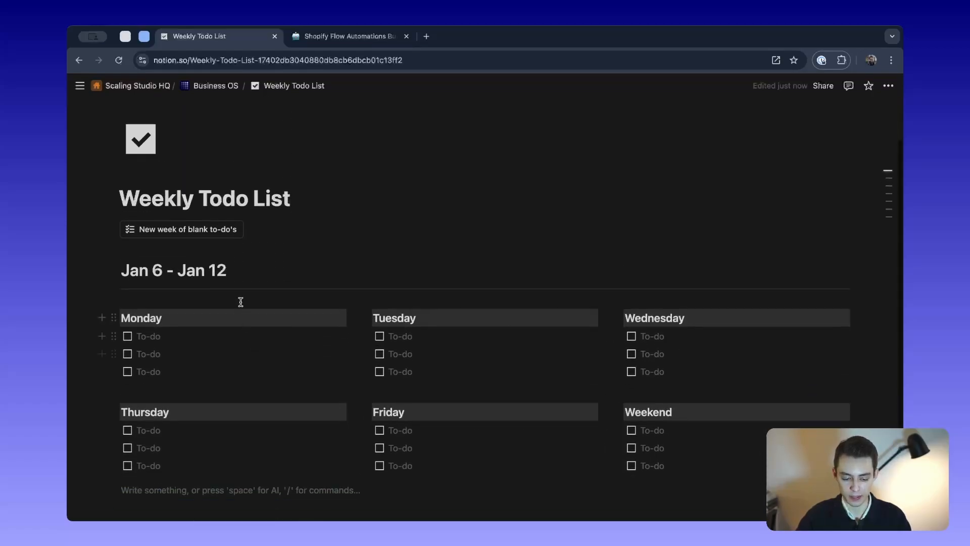
Insert a new week of blank to-do's and shorten its placeholder heading to "Jan 6 - Jan 12".
{"action": "left_click", "coordinate": [194, 238]}
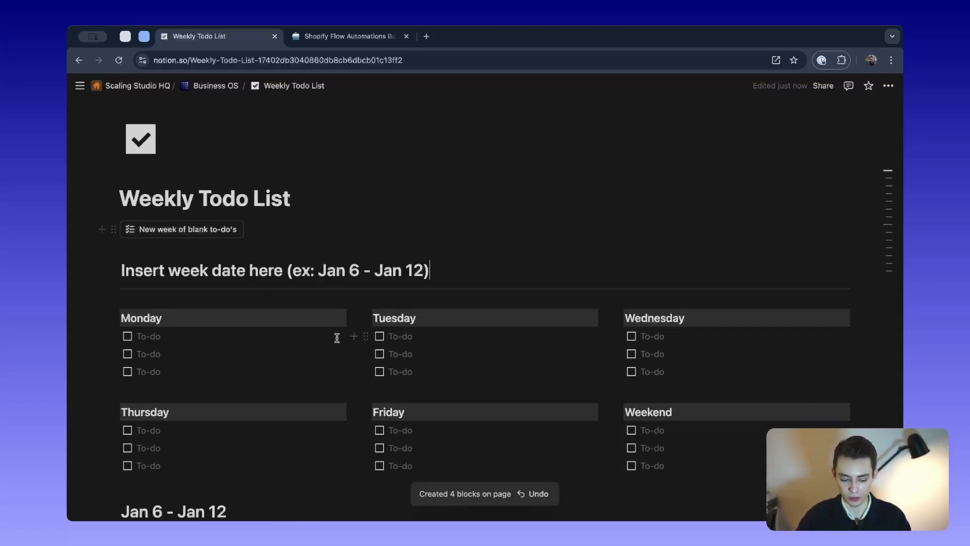
{"action": "scroll", "coordinate": [336, 335], "scroll_direction": "down", "scroll_amount": 5}
{"action": "scroll", "coordinate": [307, 187], "scroll_direction": "up", "scroll_amount": 3}
{"action": "left_click", "coordinate": [318, 184]}
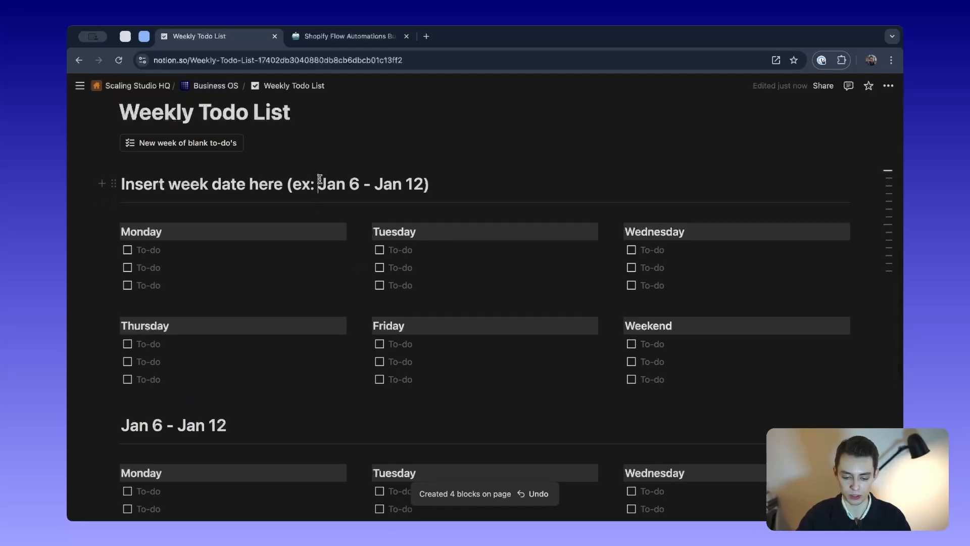
{"action": "key", "text": "super+BackSpace"}
{"action": "left_click_drag", "start_coordinate": [297, 177], "coordinate": [127, 175]}
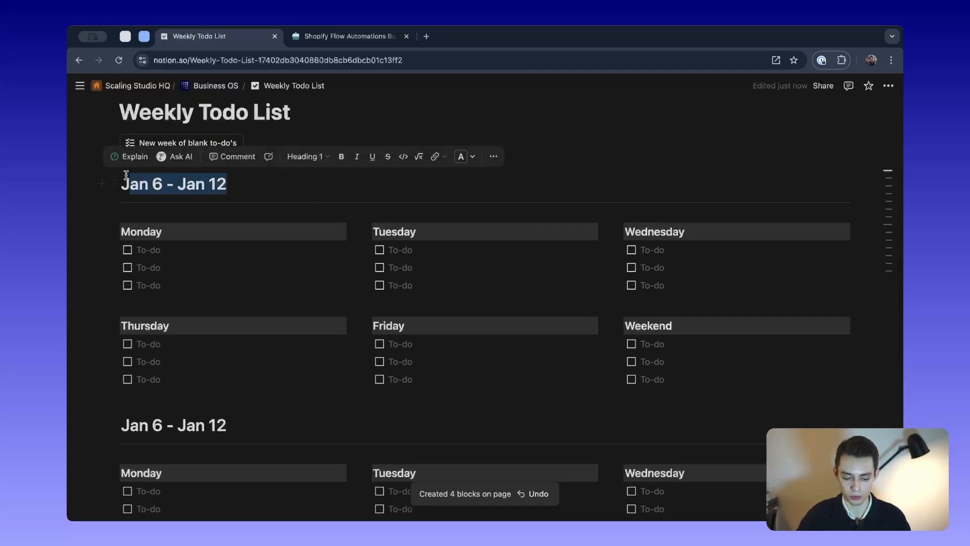
{"action": "scroll", "coordinate": [448, 357], "scroll_direction": "up", "scroll_amount": 3}
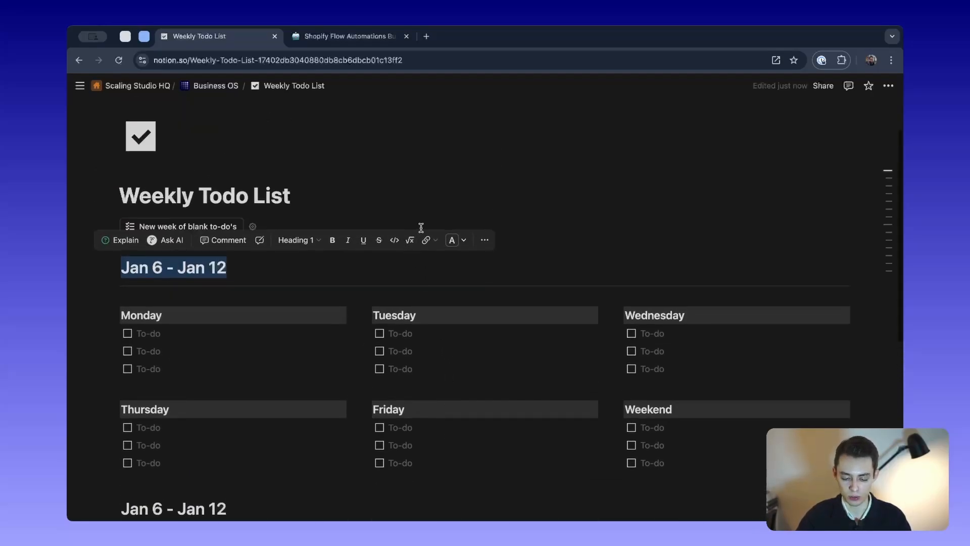
Open the settings of the "New week of blank to-do's" button and examine its trigger and Insert blocks actions.
{"action": "scroll", "coordinate": [389, 268], "scroll_direction": "down", "scroll_amount": 7}
{"action": "scroll", "coordinate": [381, 276], "scroll_direction": "up", "scroll_amount": 8}
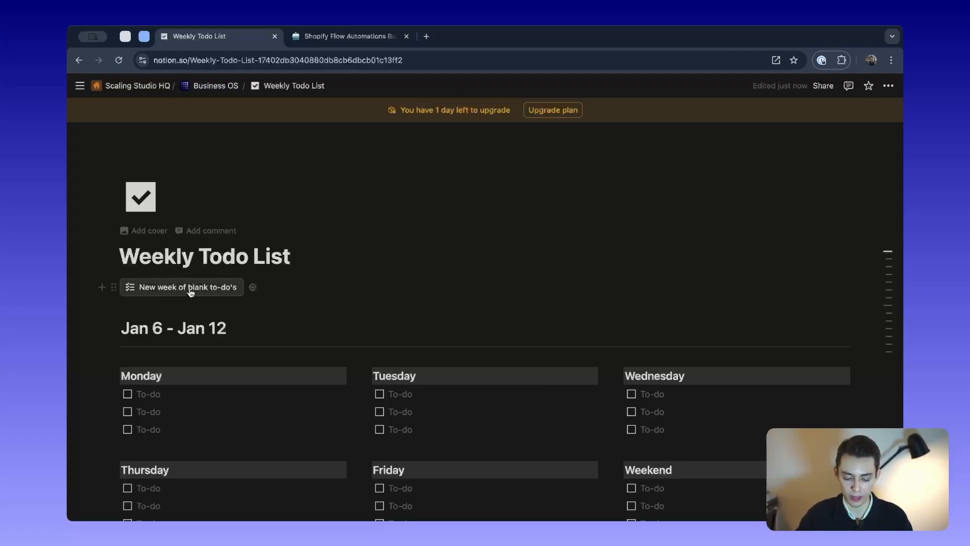
{"action": "left_click", "coordinate": [254, 286]}
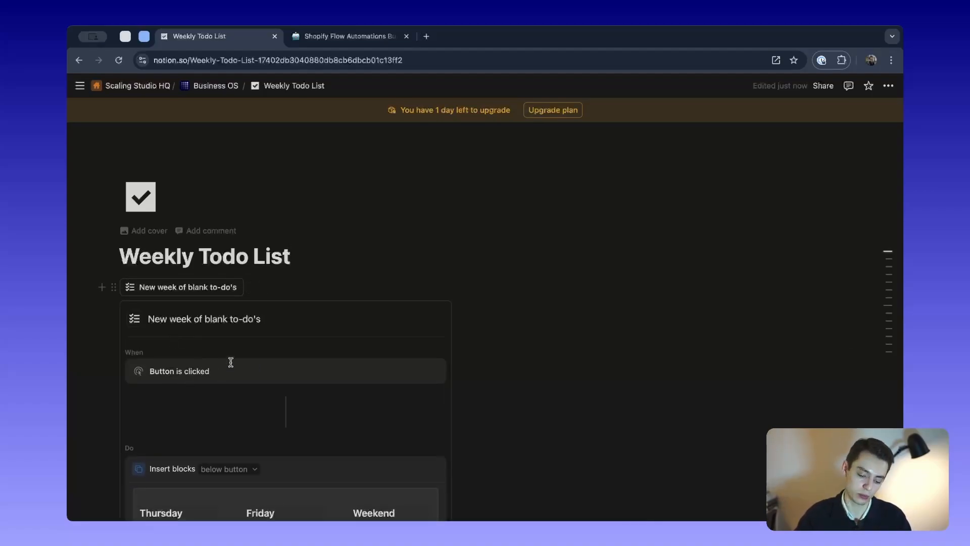
{"action": "scroll", "coordinate": [249, 333], "scroll_direction": "down", "scroll_amount": 5}
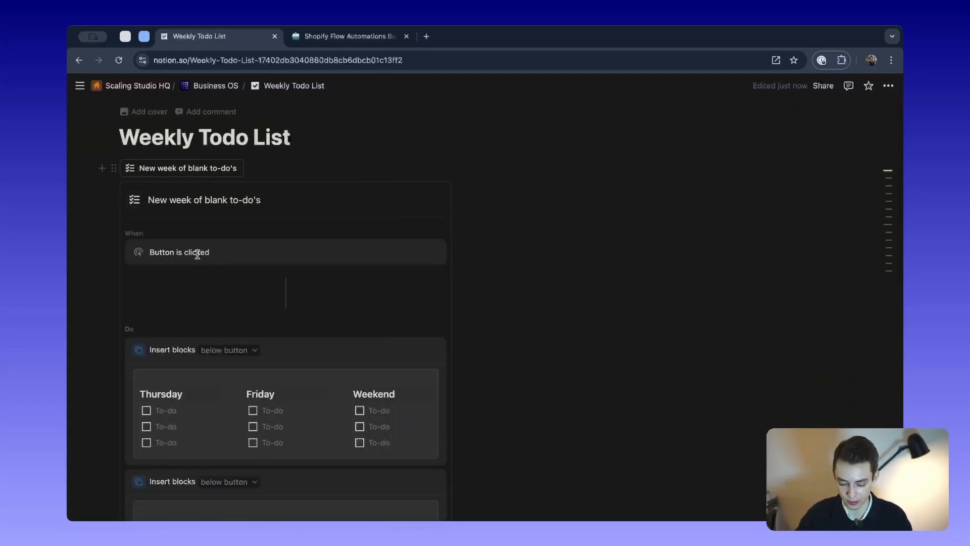
{"action": "scroll", "coordinate": [266, 301], "scroll_direction": "down", "scroll_amount": 4}
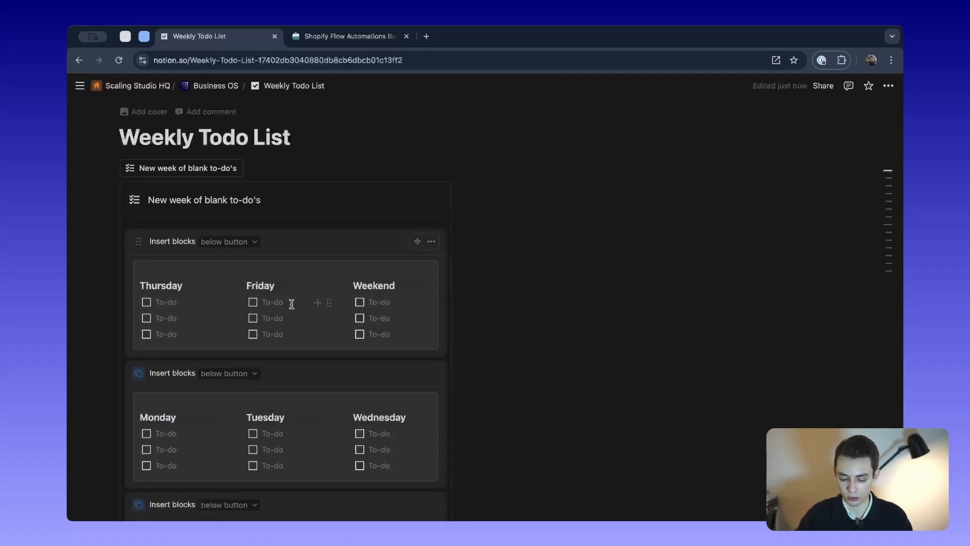
{"action": "scroll", "coordinate": [267, 290], "scroll_direction": "up", "scroll_amount": 4}
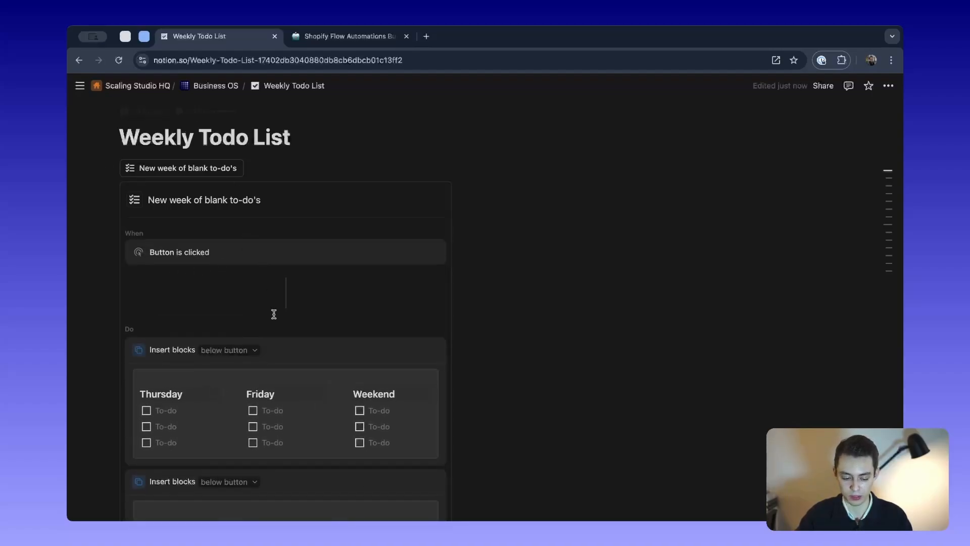
{"action": "scroll", "coordinate": [278, 329], "scroll_direction": "down", "scroll_amount": 5}
{"action": "scroll", "coordinate": [212, 263], "scroll_direction": "up", "scroll_amount": 2}
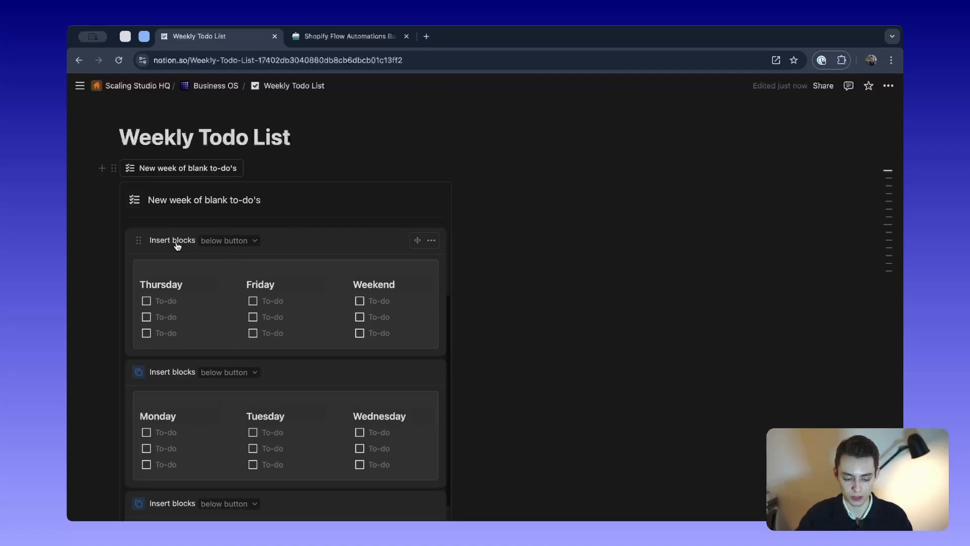
{"action": "scroll", "coordinate": [209, 322], "scroll_direction": "down", "scroll_amount": 6}
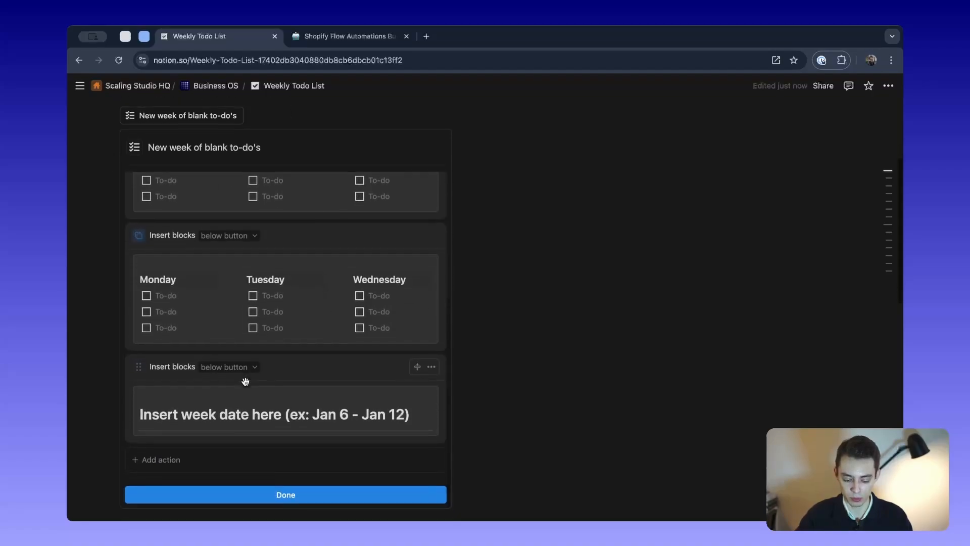
{"action": "scroll", "coordinate": [267, 412], "scroll_direction": "down", "scroll_amount": 5}
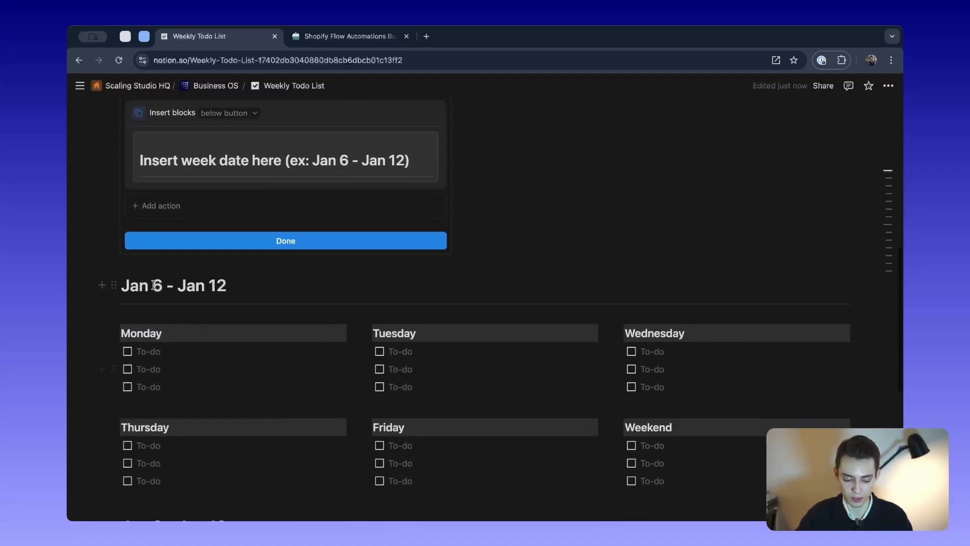
Compare the button's Insert blocks templates with the first Jan 6 - Jan 12 heading and day columns on the page.
{"action": "left_click", "coordinate": [114, 285]}
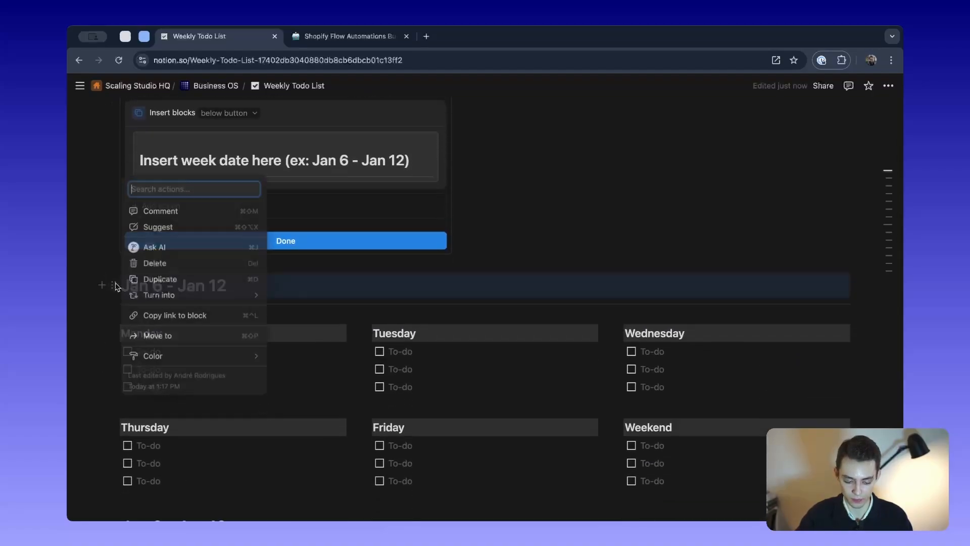
{"action": "left_click", "coordinate": [314, 279]}
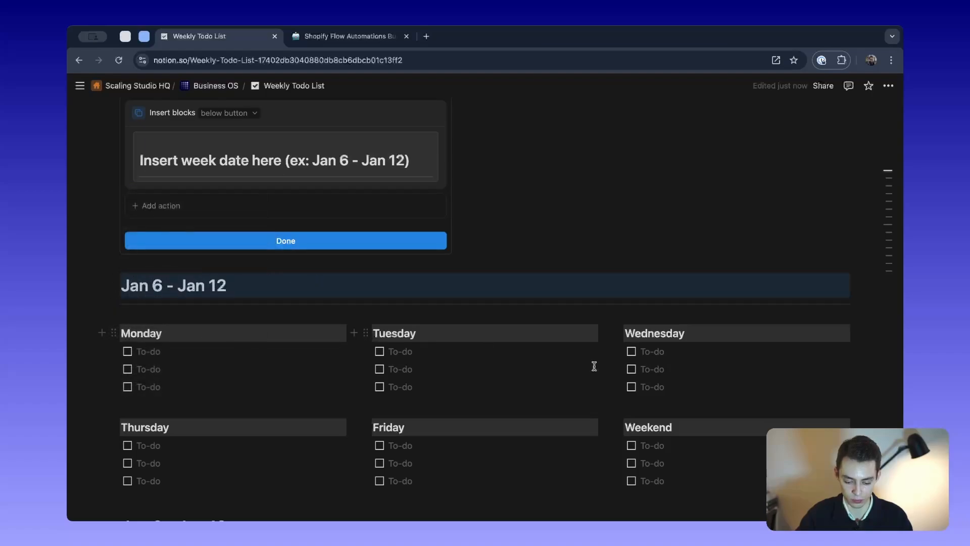
{"action": "scroll", "coordinate": [273, 361], "scroll_direction": "up", "scroll_amount": 3}
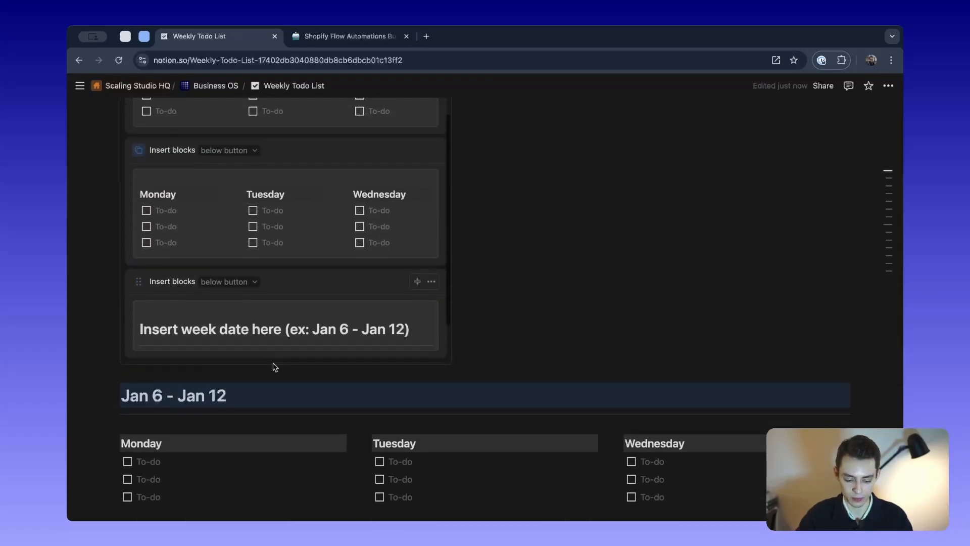
{"action": "scroll", "coordinate": [275, 361], "scroll_direction": "down", "scroll_amount": 2}
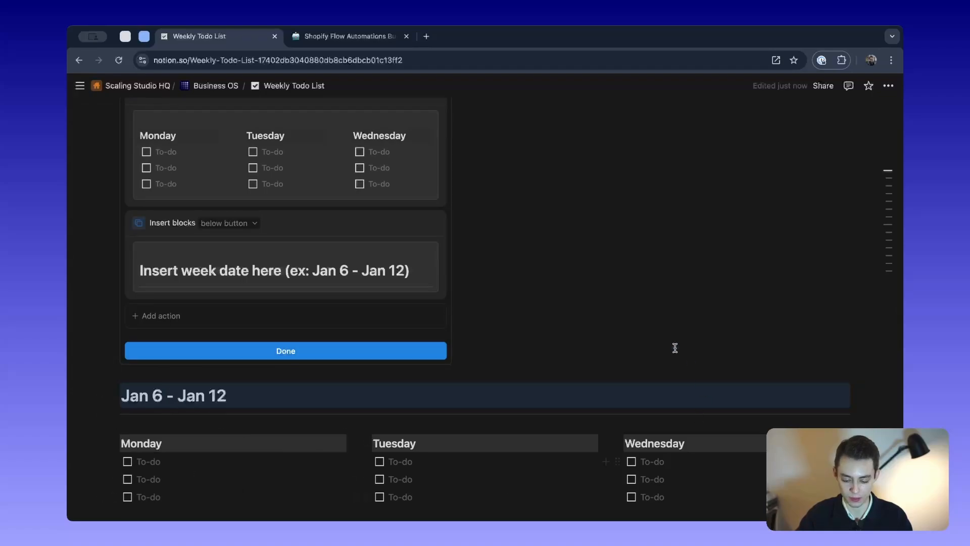
{"action": "scroll", "coordinate": [237, 293], "scroll_direction": "up", "scroll_amount": 2}
{"action": "scroll", "coordinate": [208, 314], "scroll_direction": "down", "scroll_amount": 2}
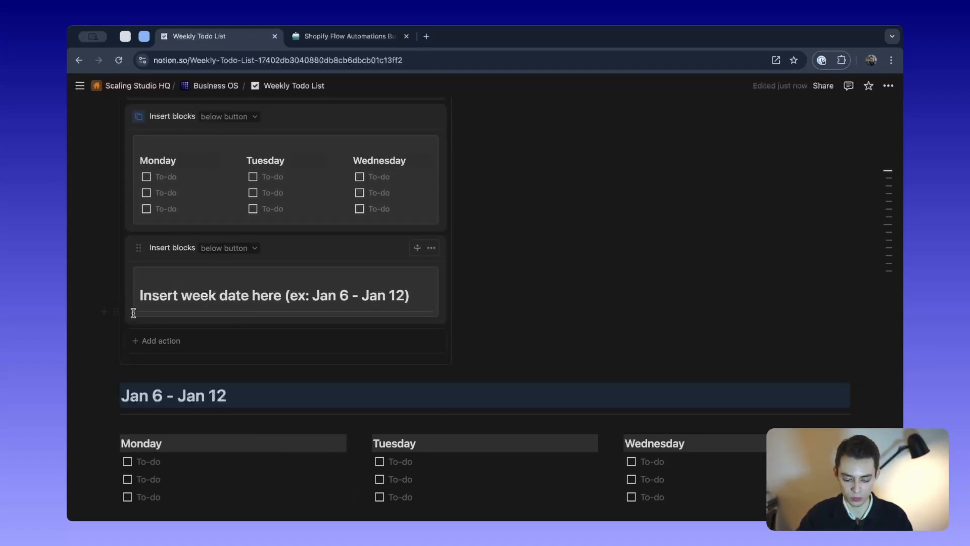
{"action": "scroll", "coordinate": [271, 277], "scroll_direction": "up", "scroll_amount": 2}
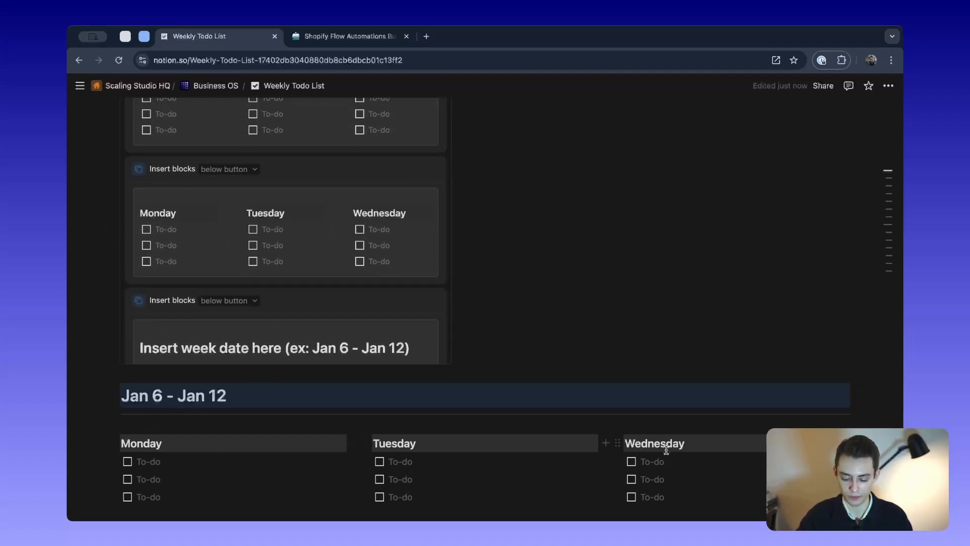
Check the button's Thursday-Weekend and Monday-Wednesday Insert blocks templates against the weekly sections further down the page.
{"action": "scroll", "coordinate": [340, 263], "scroll_direction": "up", "scroll_amount": 4}
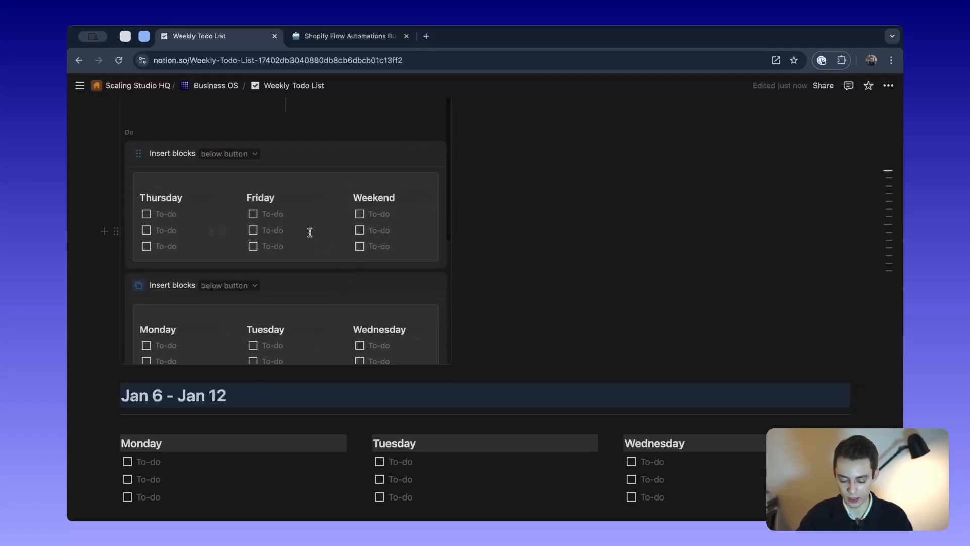
{"action": "scroll", "coordinate": [284, 215], "scroll_direction": "up", "scroll_amount": 1}
{"action": "scroll", "coordinate": [321, 442], "scroll_direction": "down", "scroll_amount": 8}
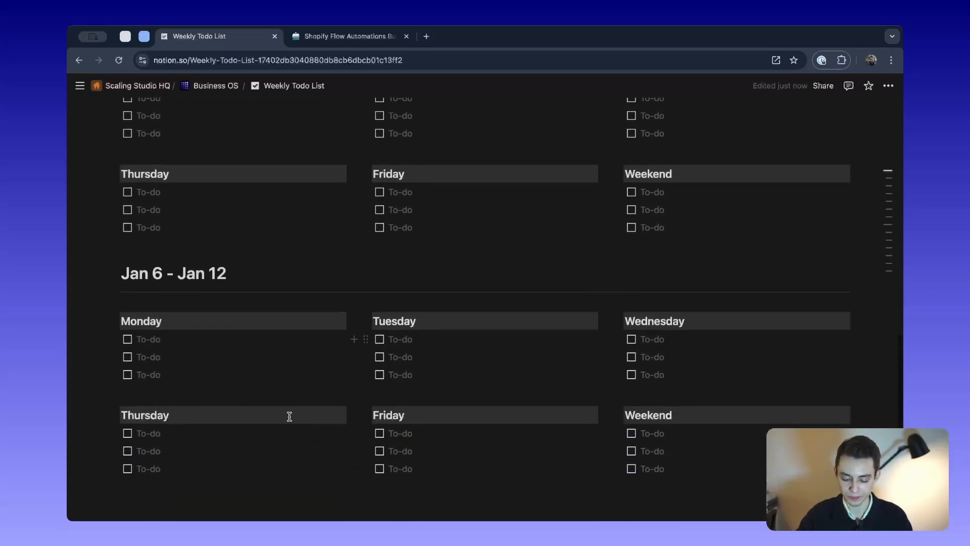
{"action": "scroll", "coordinate": [289, 416], "scroll_direction": "up", "scroll_amount": 9}
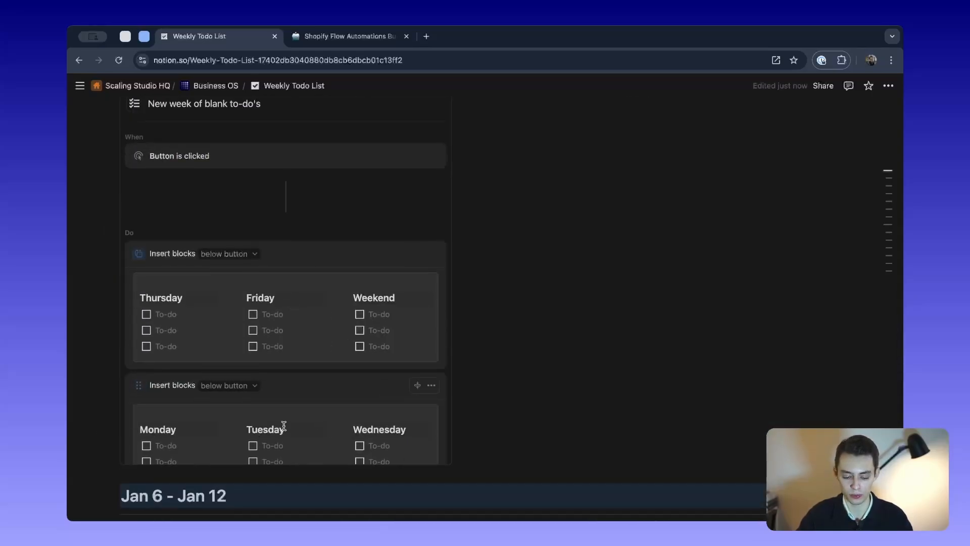
{"action": "scroll", "coordinate": [283, 426], "scroll_direction": "down", "scroll_amount": 4}
Add another Insert blocks action containing the sample text "sadasdasd" to the button, and delete that action again.
{"action": "left_click", "coordinate": [285, 423]}
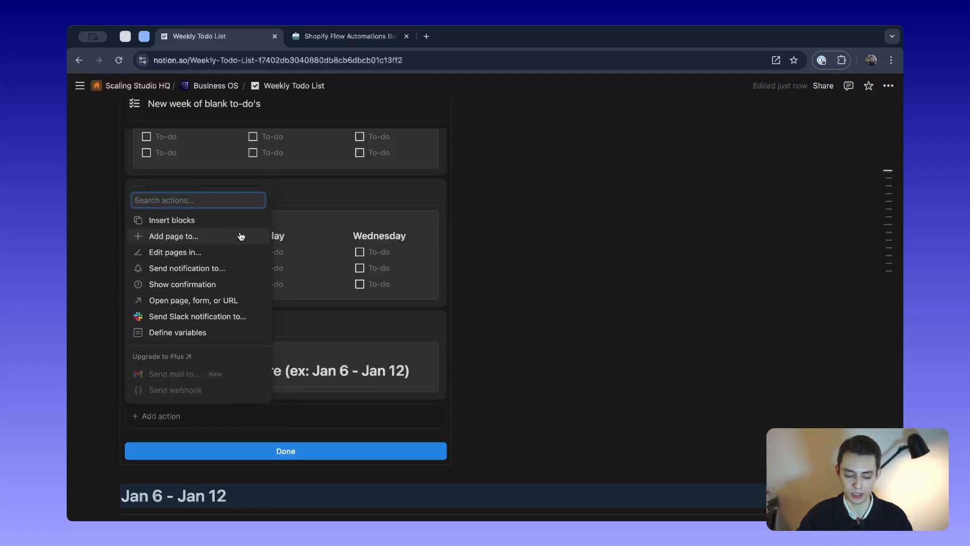
{"action": "left_click", "coordinate": [226, 219]}
{"action": "type", "text": "sadasdasd"}
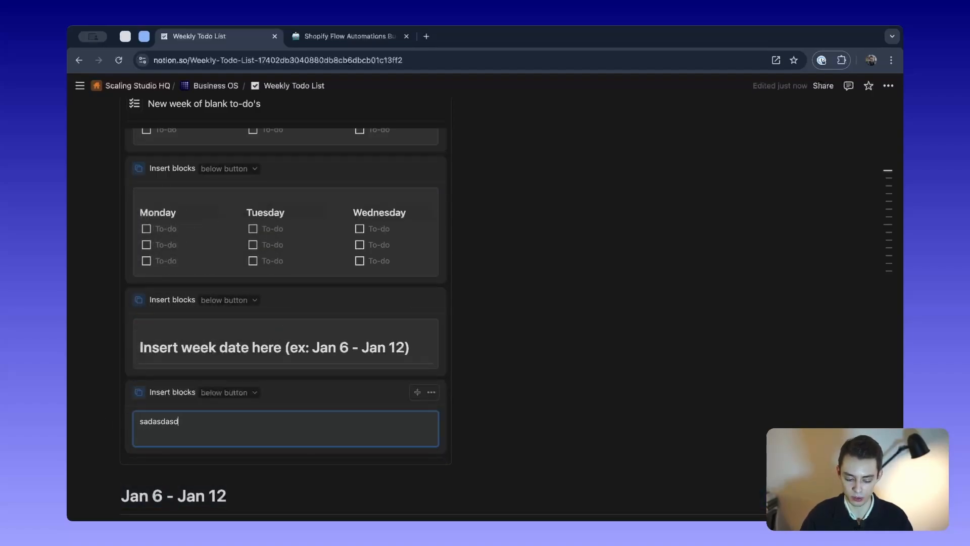
{"action": "key", "text": "super+BackSpace"}
{"action": "left_click", "coordinate": [430, 394]}
{"action": "left_click", "coordinate": [419, 482]}
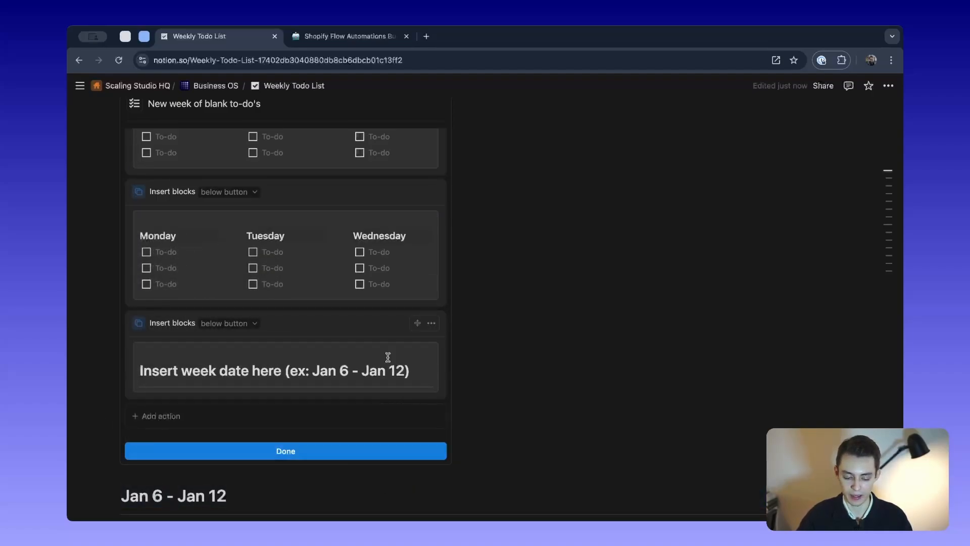
Finish editing the button and delete the duplicate Jan 6 - Jan 12 week from the Weekly Todo List.
{"action": "left_click", "coordinate": [368, 449]}
{"action": "scroll", "coordinate": [288, 260], "scroll_direction": "up", "scroll_amount": 3}
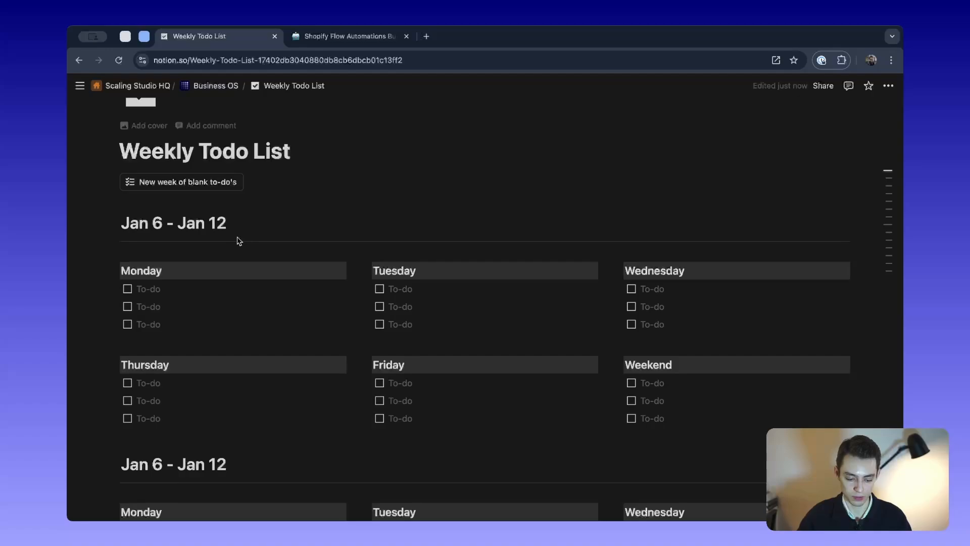
{"action": "scroll", "coordinate": [254, 222], "scroll_direction": "down", "scroll_amount": 2}
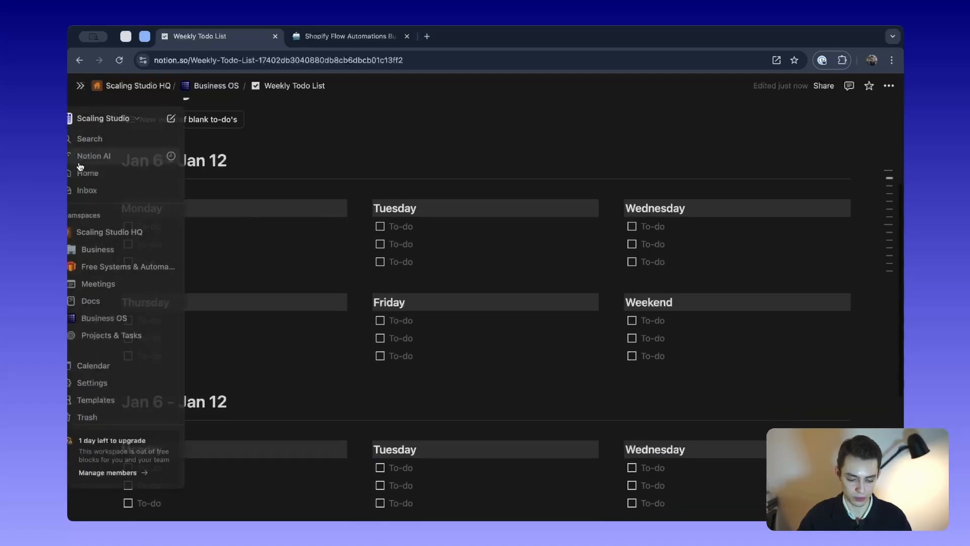
{"action": "left_click_drag", "start_coordinate": [864, 160], "coordinate": [659, 385]}
{"action": "key", "text": "BackSpace"}
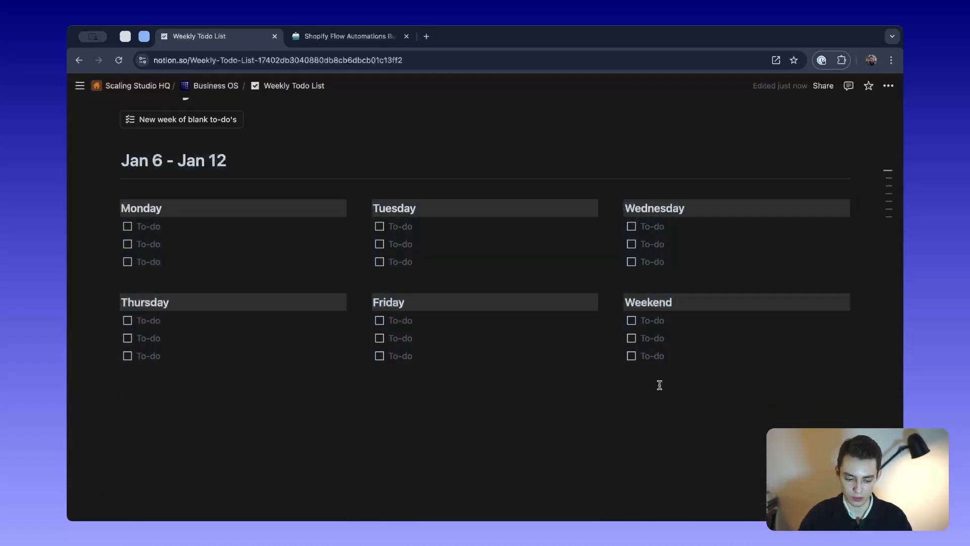
Return to the Business OS dashboard and open the SOPs database under Operations.
{"action": "scroll", "coordinate": [253, 336], "scroll_direction": "up", "scroll_amount": 5}
{"action": "left_click", "coordinate": [216, 85]}
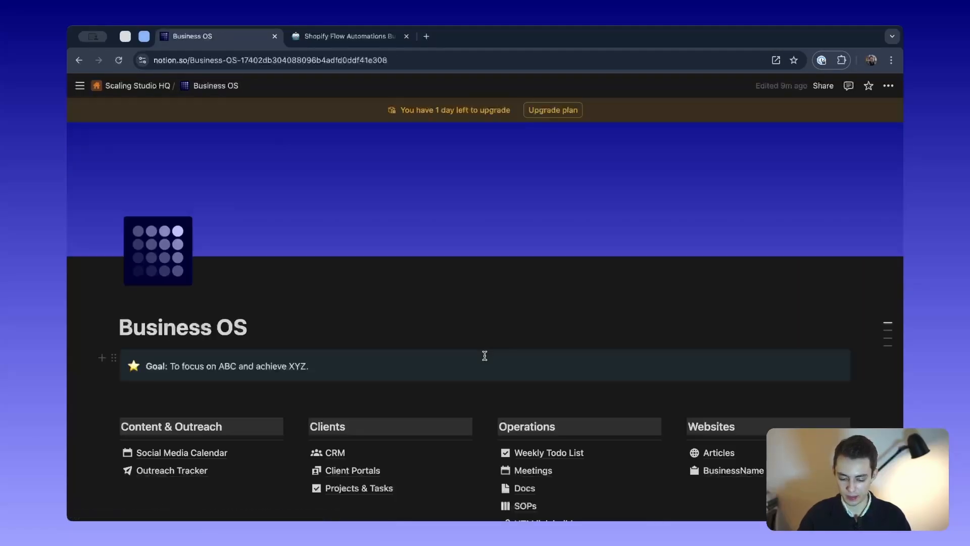
{"action": "scroll", "coordinate": [483, 354], "scroll_direction": "down", "scroll_amount": 3}
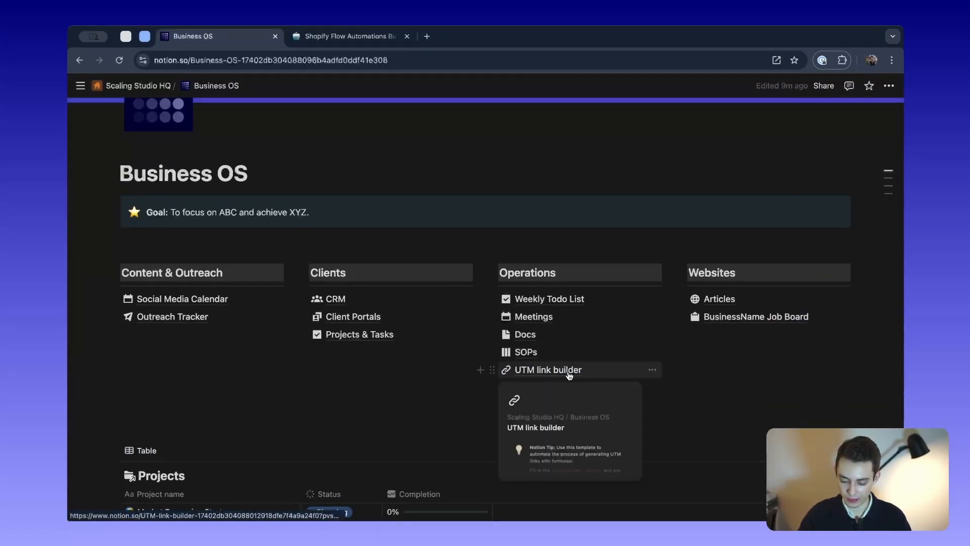
{"action": "left_click", "coordinate": [526, 351]}
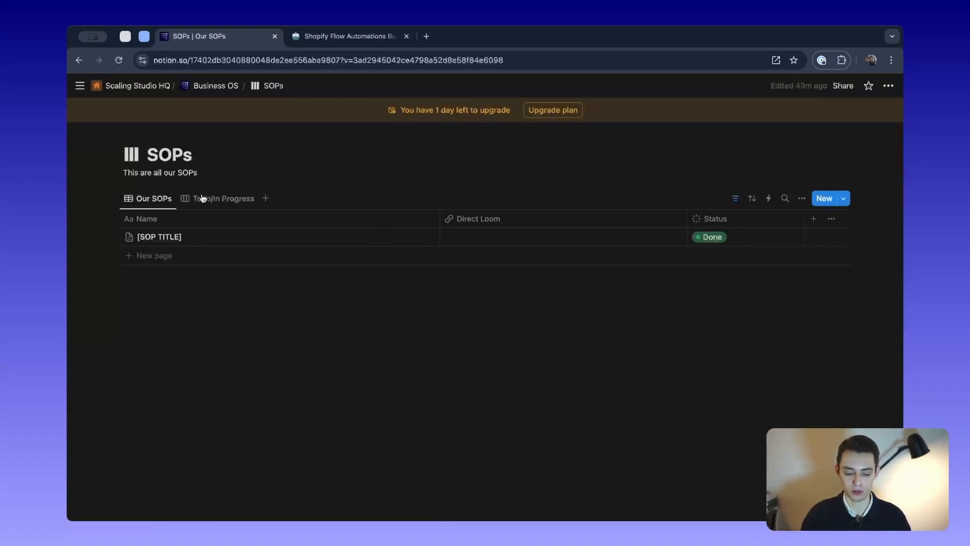
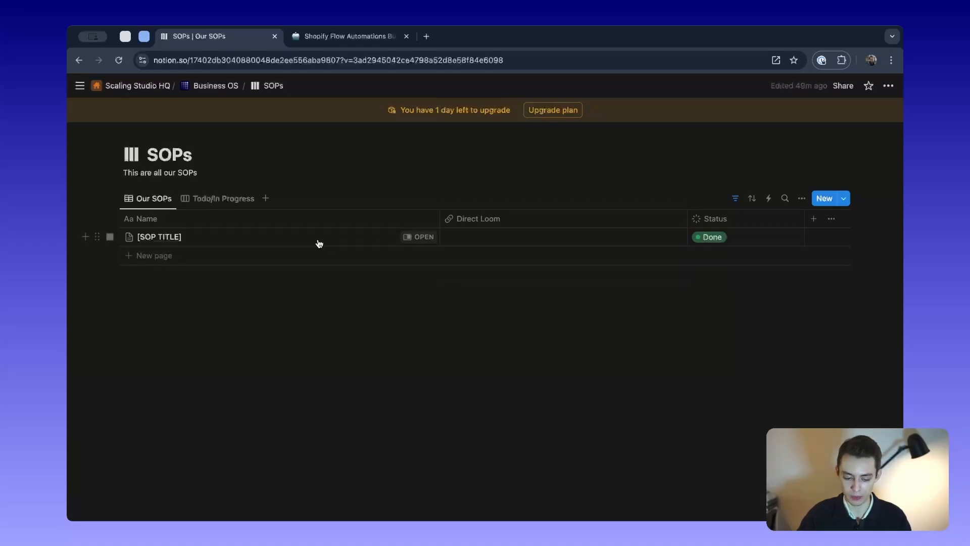
Open the default [SOP TITLE] template of the SOPs database for editing.
{"action": "left_click", "coordinate": [844, 200]}
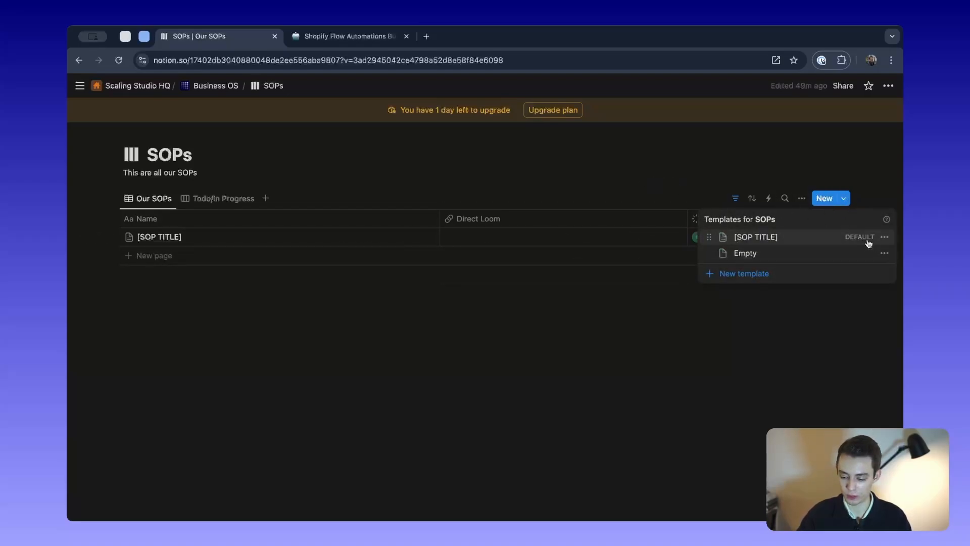
{"action": "left_click", "coordinate": [887, 236]}
{"action": "left_click", "coordinate": [789, 236]}
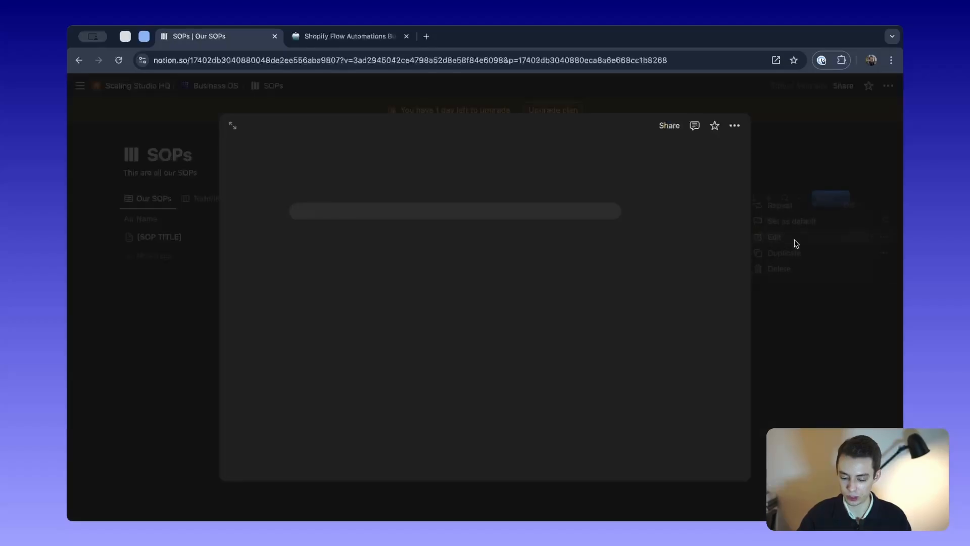
Review the SOP template's sections from the title and Loom embed through Purpose, Context, Tools, Roles & responsibilities and Procedure, and close it.
{"action": "scroll", "coordinate": [409, 361], "scroll_direction": "down", "scroll_amount": 7}
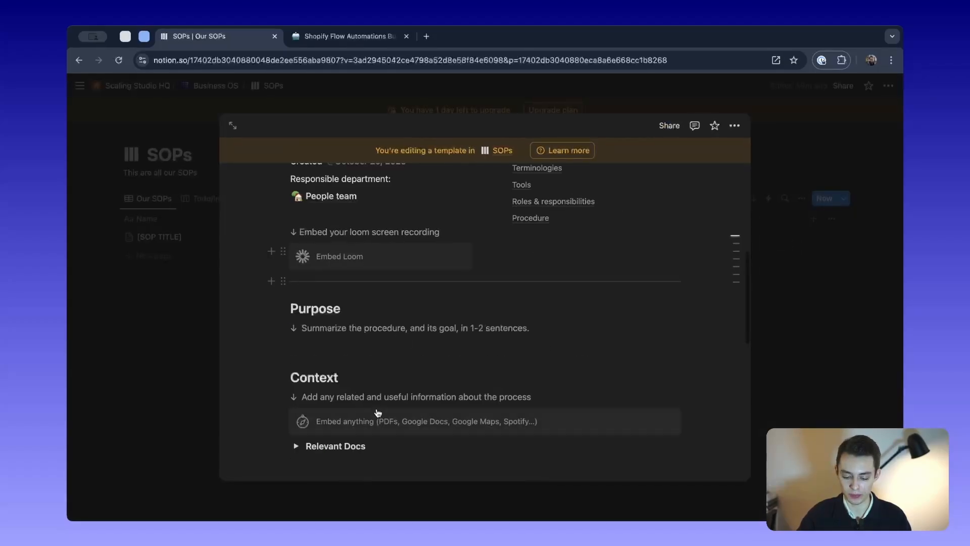
{"action": "scroll", "coordinate": [374, 407], "scroll_direction": "up", "scroll_amount": 7}
{"action": "scroll", "coordinate": [375, 405], "scroll_direction": "down", "scroll_amount": 4}
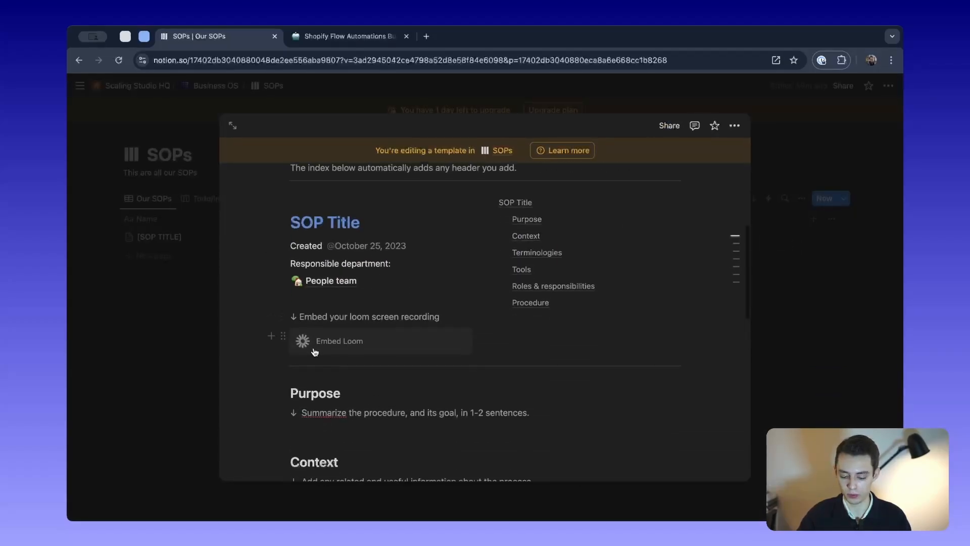
{"action": "scroll", "coordinate": [326, 353], "scroll_direction": "down", "scroll_amount": 4}
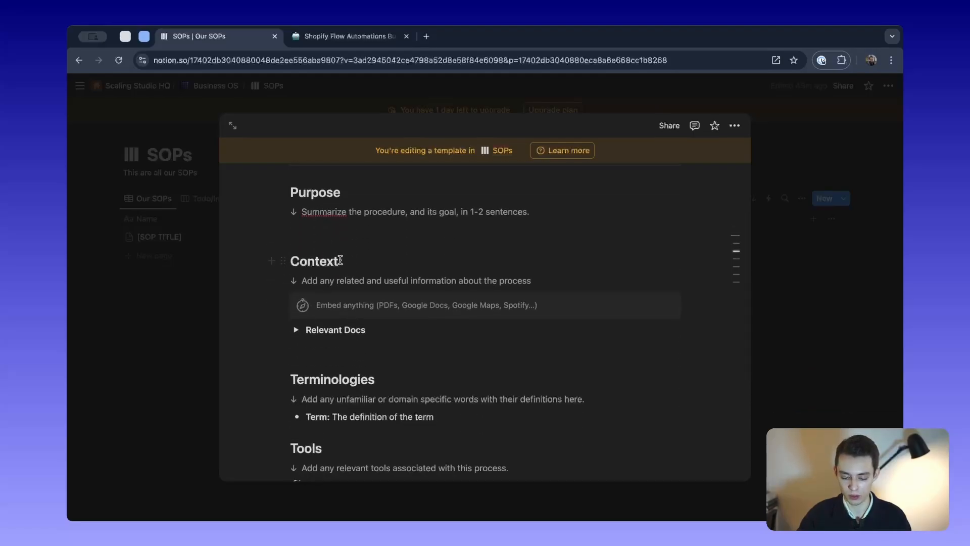
{"action": "scroll", "coordinate": [411, 449], "scroll_direction": "down", "scroll_amount": 5}
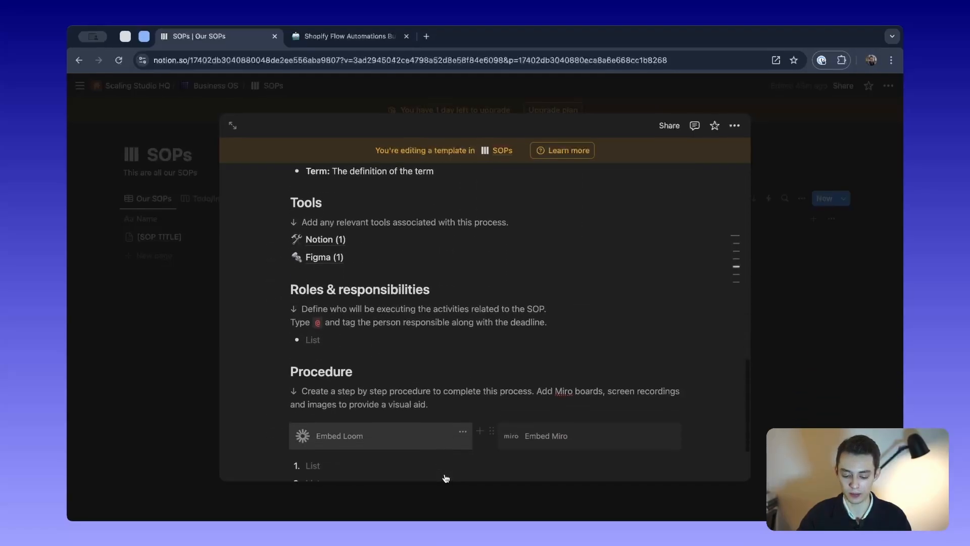
{"action": "left_click_drag", "start_coordinate": [457, 435], "coordinate": [285, 426]}
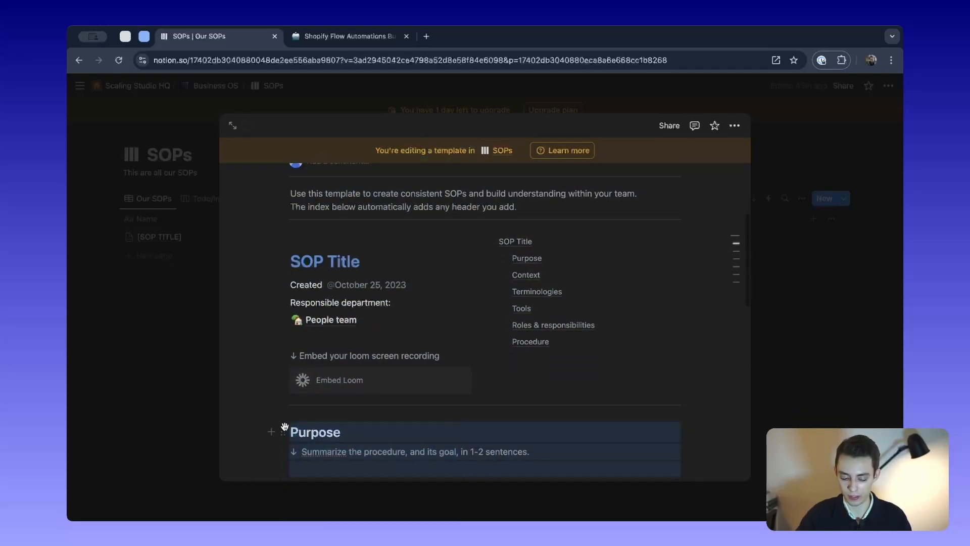
{"action": "scroll", "coordinate": [284, 422], "scroll_direction": "up", "scroll_amount": 5}
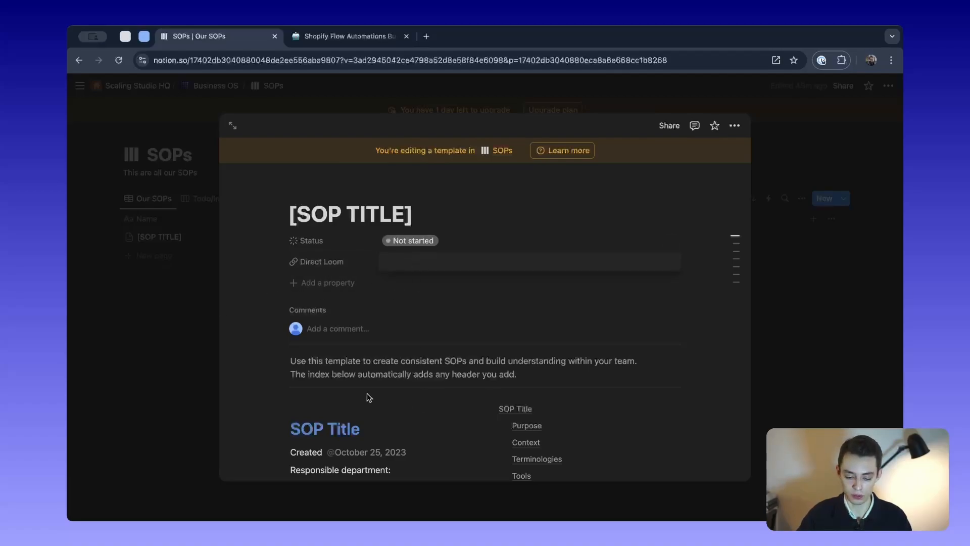
{"action": "left_click", "coordinate": [180, 364]}
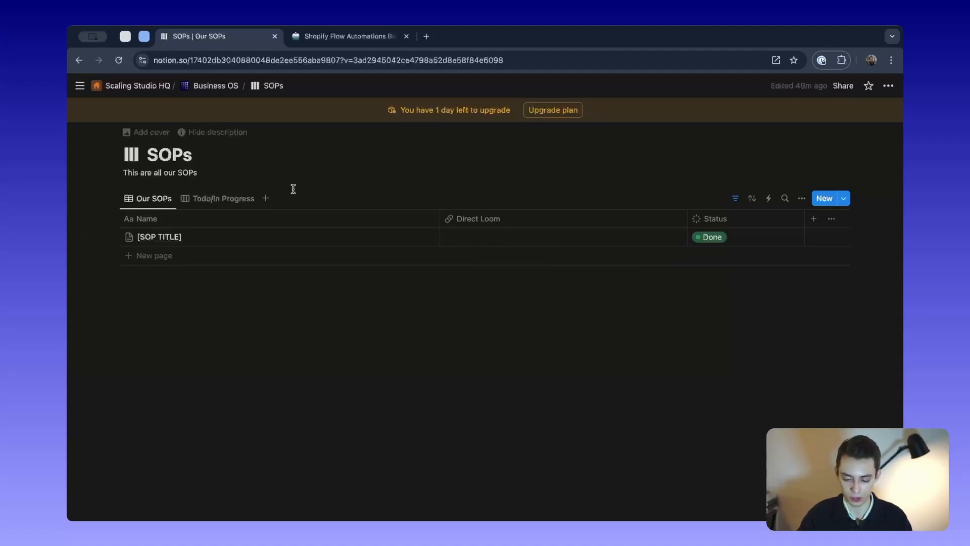
Compare the Todo/In Progress board view of the SOPs with the Our SOPs table view.
{"action": "left_click", "coordinate": [205, 198]}
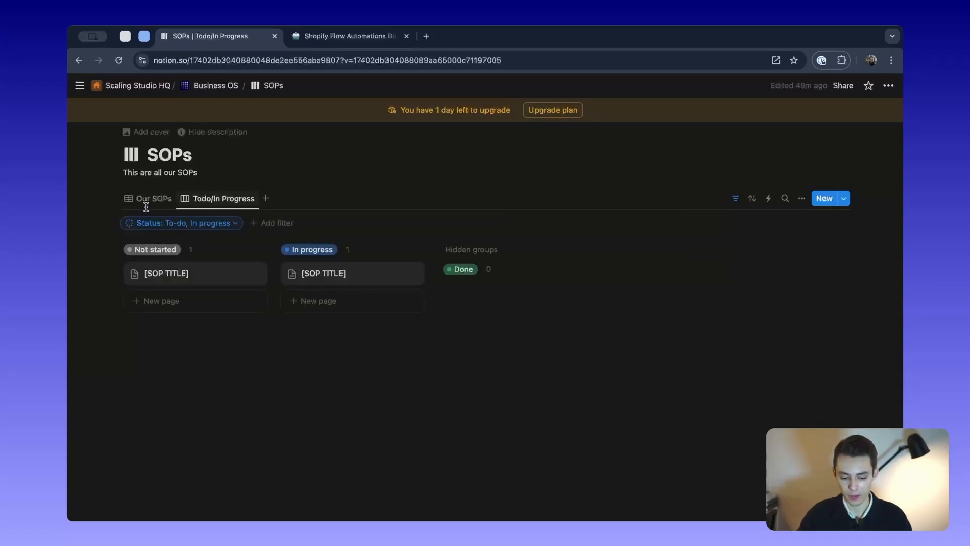
{"action": "left_click", "coordinate": [145, 190]}
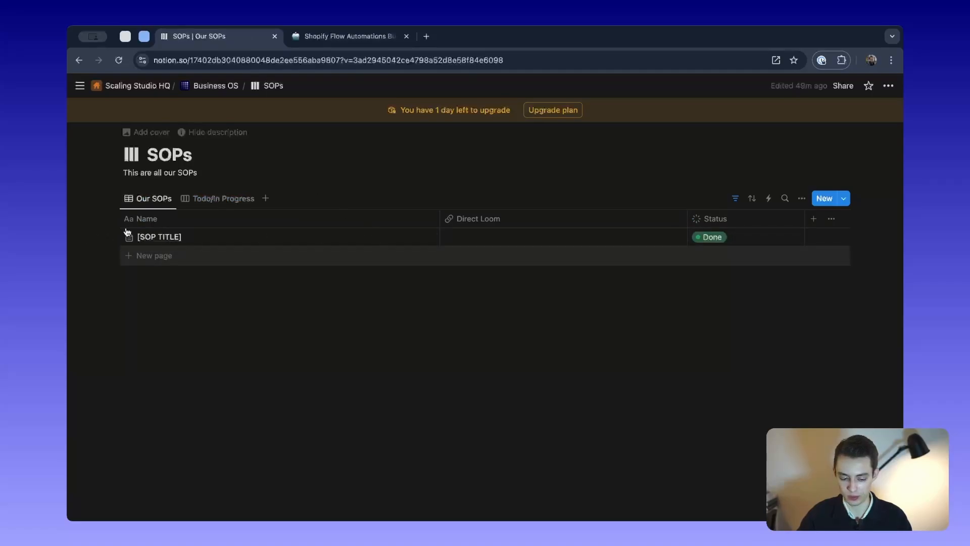
{"action": "left_click", "coordinate": [236, 200]}
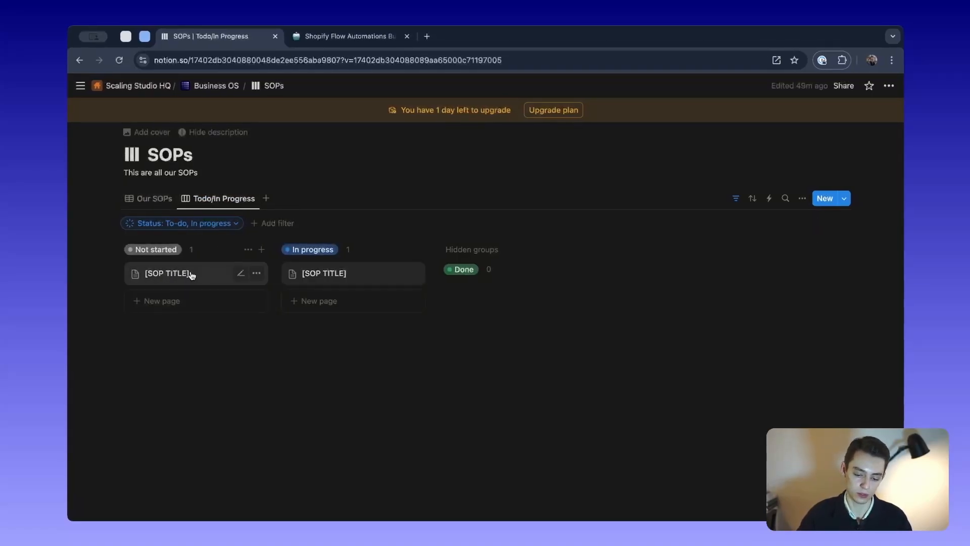
{"action": "left_click", "coordinate": [162, 202]}
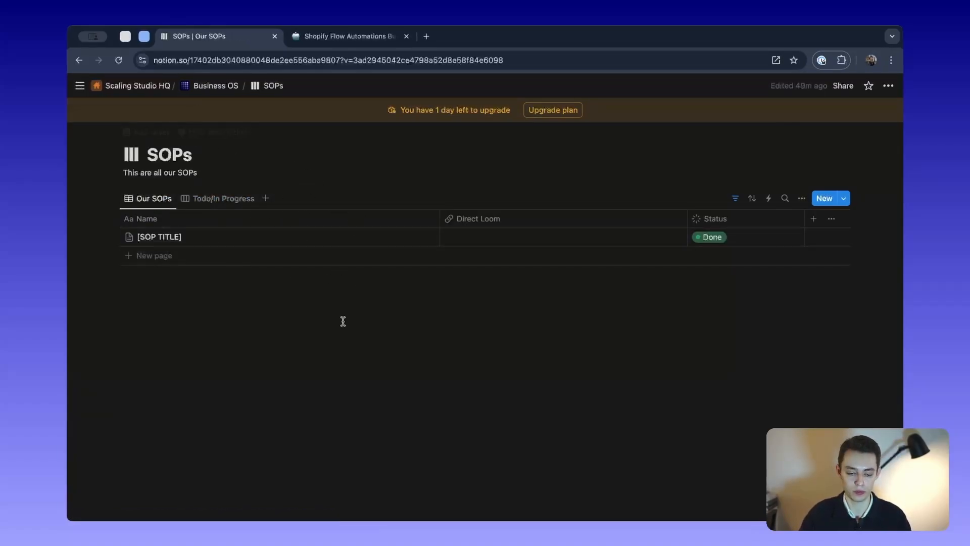
Go back to the Business OS dashboard and look over the remaining Operations and Websites links.
{"action": "left_click", "coordinate": [203, 85]}
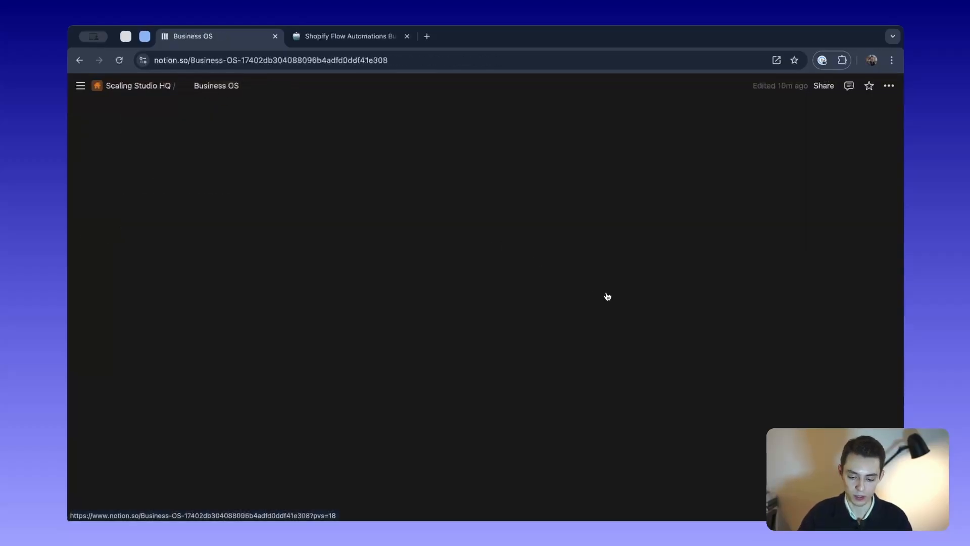
{"action": "scroll", "coordinate": [561, 340], "scroll_direction": "down", "scroll_amount": 5}
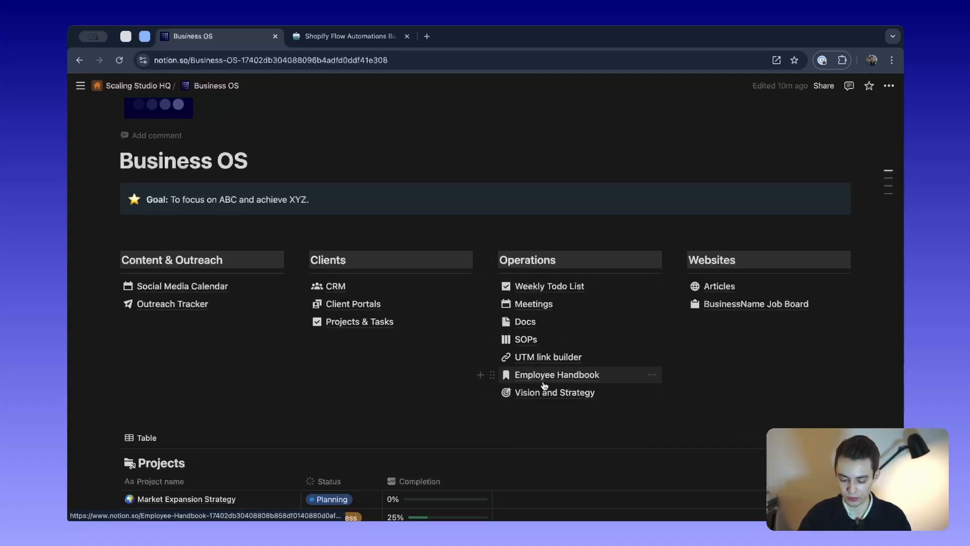
{"action": "scroll", "coordinate": [541, 395], "scroll_direction": "up", "scroll_amount": 3}
{"action": "scroll", "coordinate": [623, 405], "scroll_direction": "down", "scroll_amount": 8}
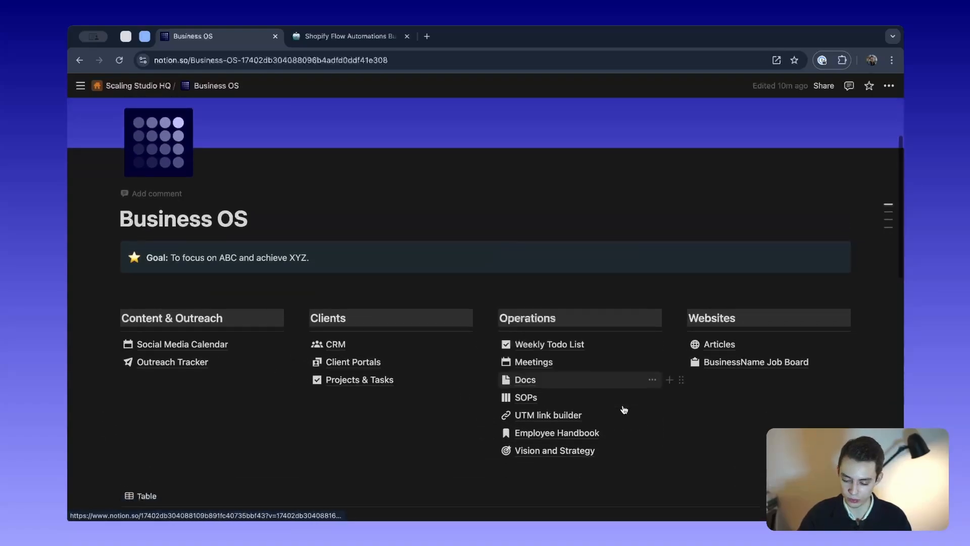
{"action": "scroll", "coordinate": [595, 300], "scroll_direction": "up", "scroll_amount": 7}
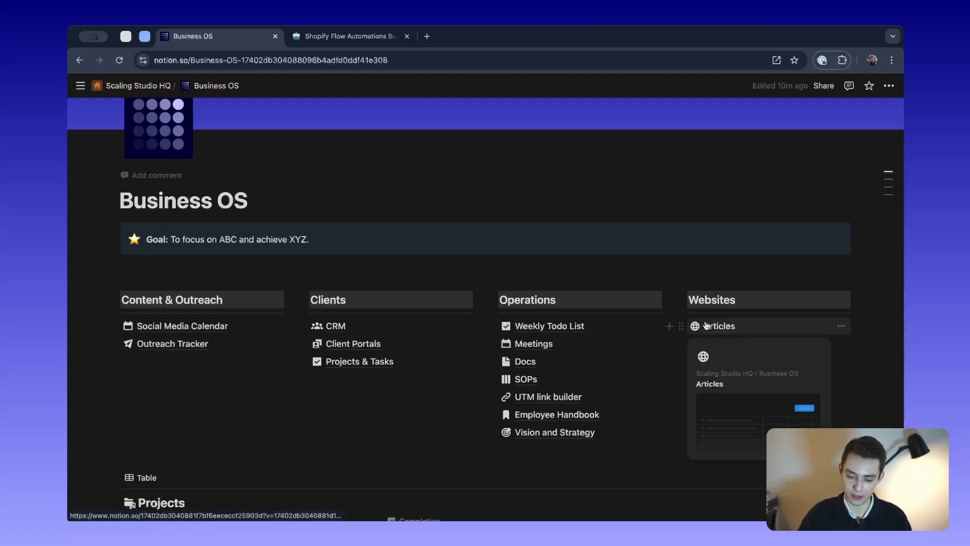
View the published Shopify Flow Automations Bundle page as a Notion website example, and return to Business OS.
{"action": "left_click", "coordinate": [349, 36]}
{"action": "scroll", "coordinate": [451, 268], "scroll_direction": "up", "scroll_amount": 6}
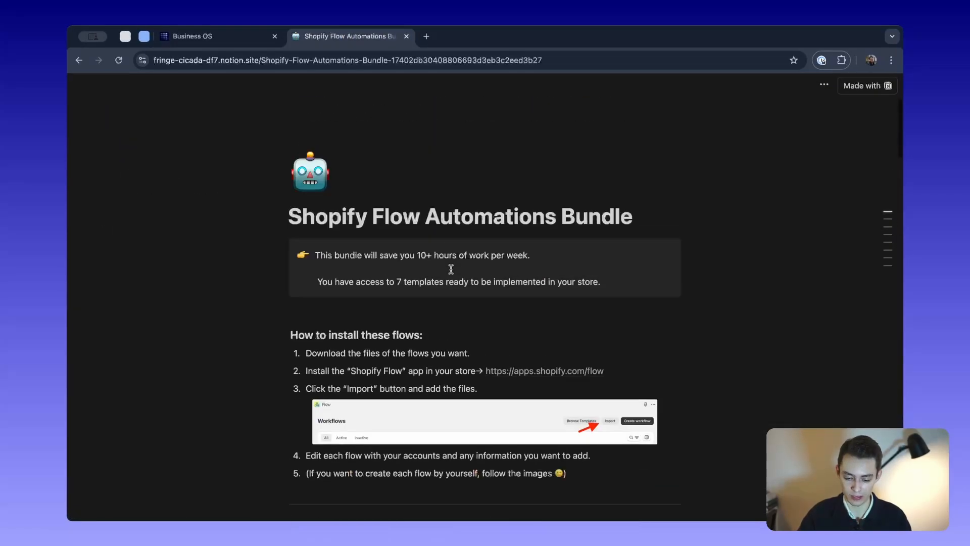
{"action": "left_click", "coordinate": [238, 36]}
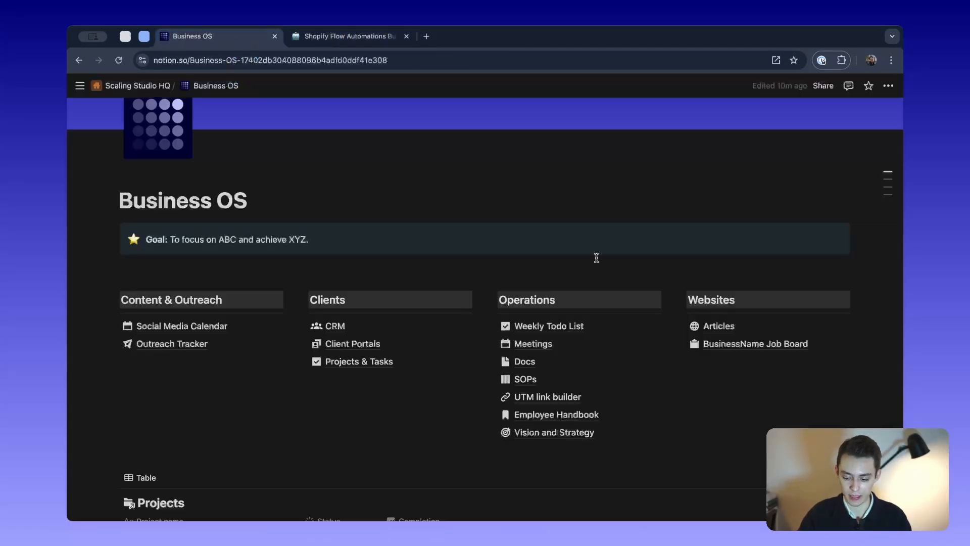
View the Articles page, return to Business OS and place the cursor on the empty line below BusinessName Job Board.
{"action": "left_click", "coordinate": [720, 326]}
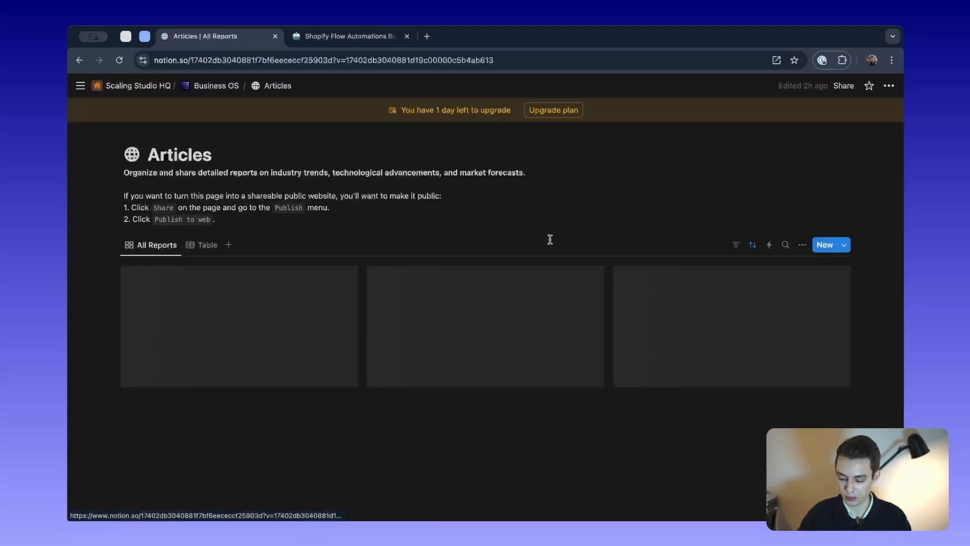
{"action": "left_click", "coordinate": [192, 84]}
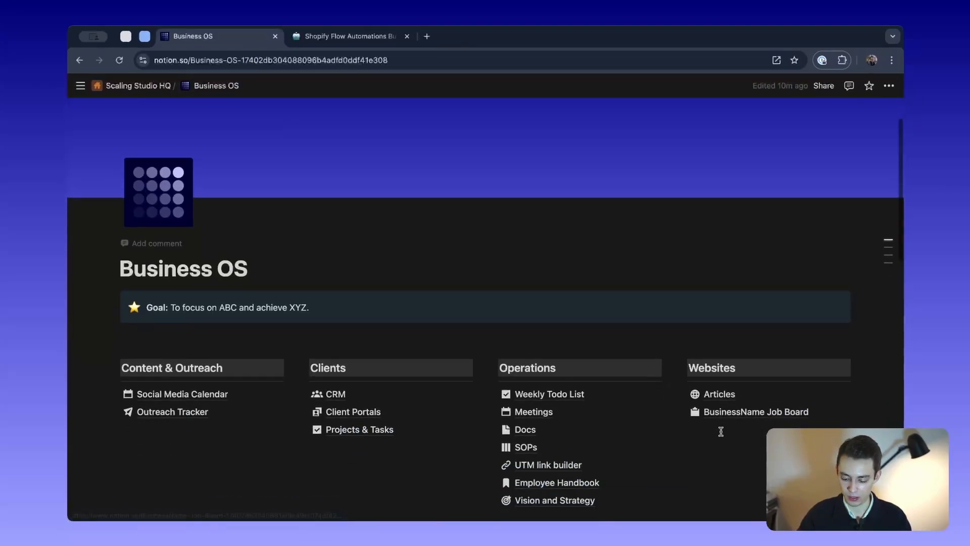
{"action": "left_click", "coordinate": [720, 442]}
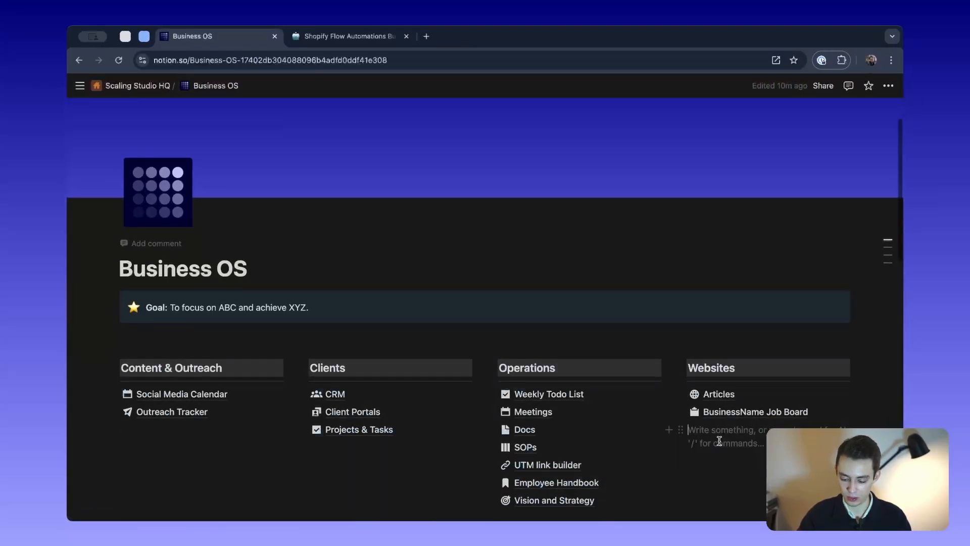
Create a sub-page titled "Agency / Business" in the Websites section, below BusinessName Job Board.
{"action": "type", "text": "/page"}
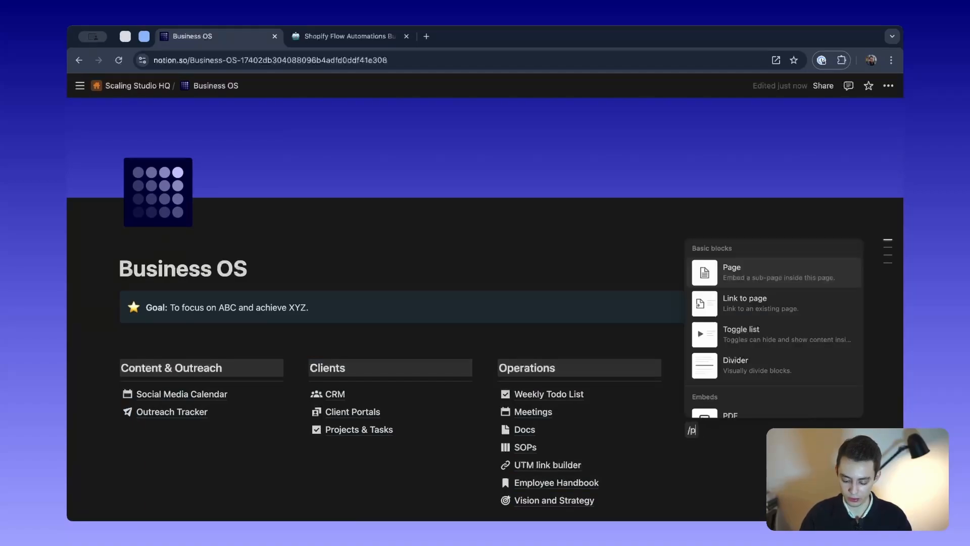
{"action": "key", "text": "Return"}
{"action": "type", "text": "Web"}
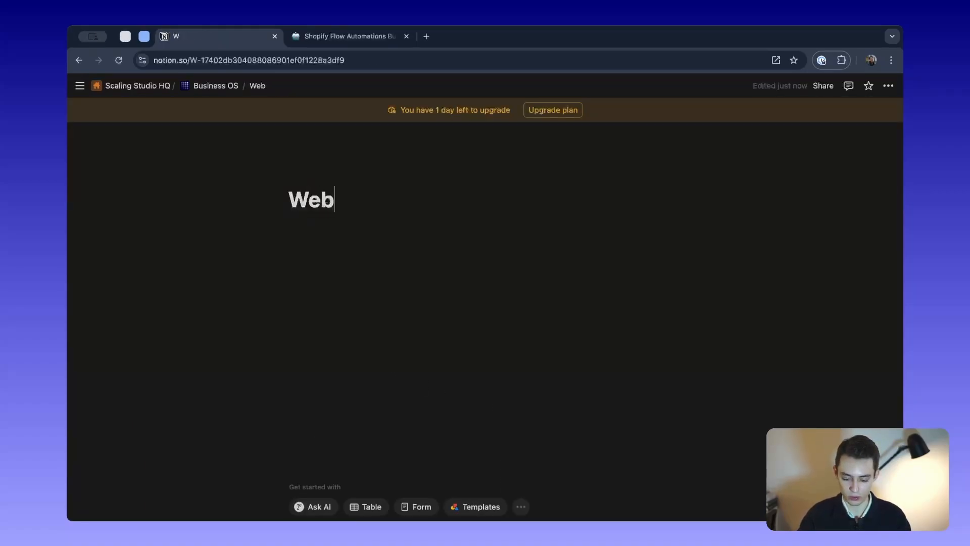
{"action": "type", "text": "s"}
{"action": "key", "text": "BackSpace"}
{"action": "key", "text": "BackSpace"}
{"action": "key", "text": "BackSpace"}
{"action": "key", "text": "BackSpace"}
{"action": "type", "text": "We"}
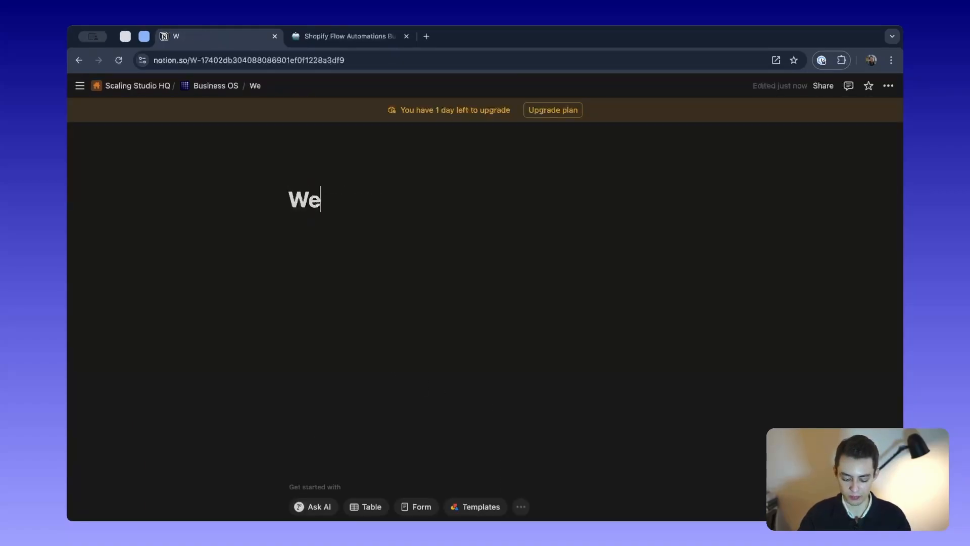
{"action": "key", "text": "BackSpace"}
{"action": "key", "text": "BackSpace"}
{"action": "type", "text": "Agency"}
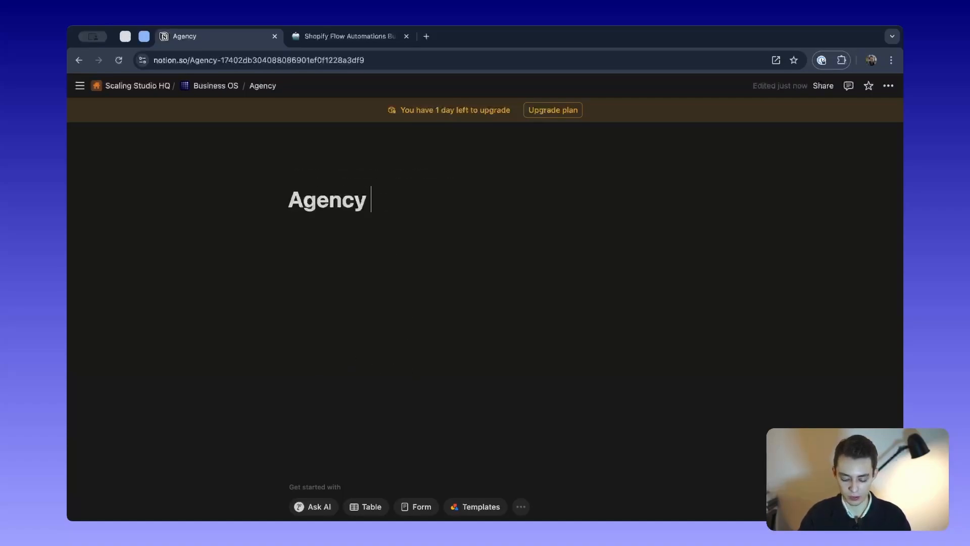
{"action": "type", "text": " / Busi"}
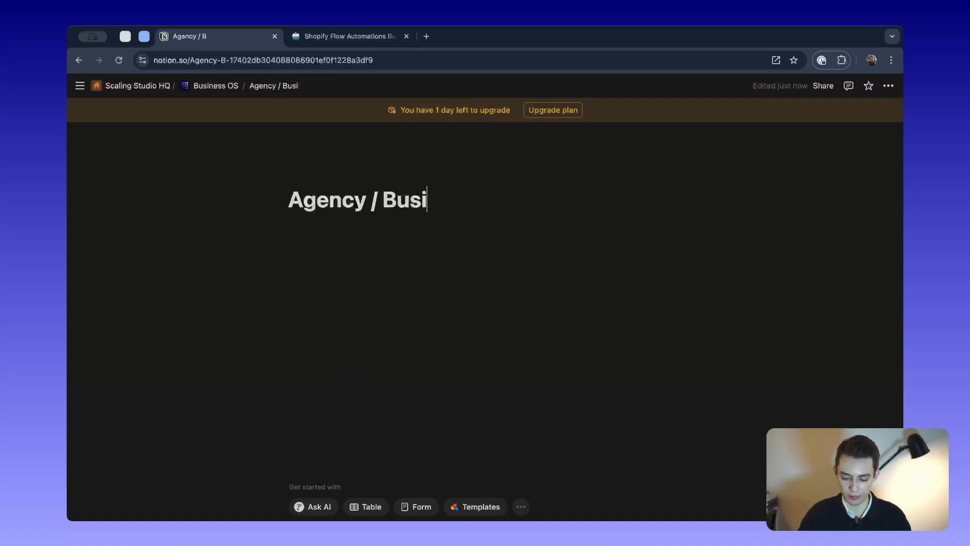
{"action": "type", "text": "ness"}
{"action": "key", "text": "Return"}
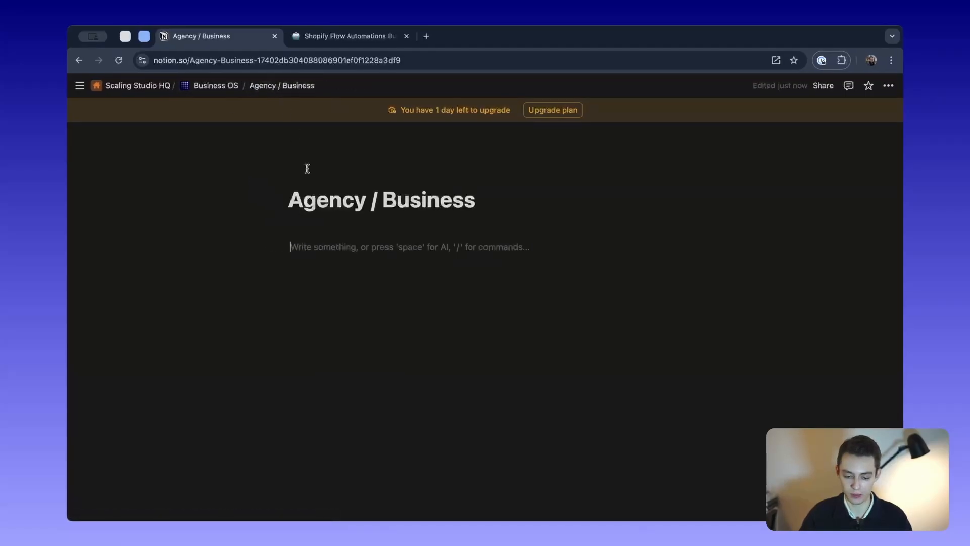
Return to Business OS, open the Articles page and look over its publishing instructions and the All Reports gallery.
{"action": "left_click", "coordinate": [216, 86]}
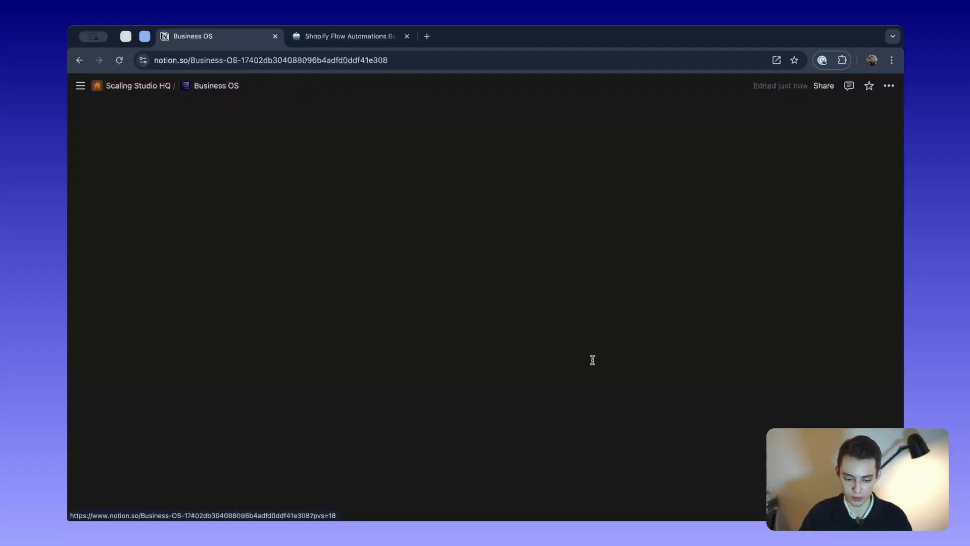
{"action": "scroll", "coordinate": [726, 443], "scroll_direction": "down", "scroll_amount": 1}
{"action": "left_click", "coordinate": [728, 412]}
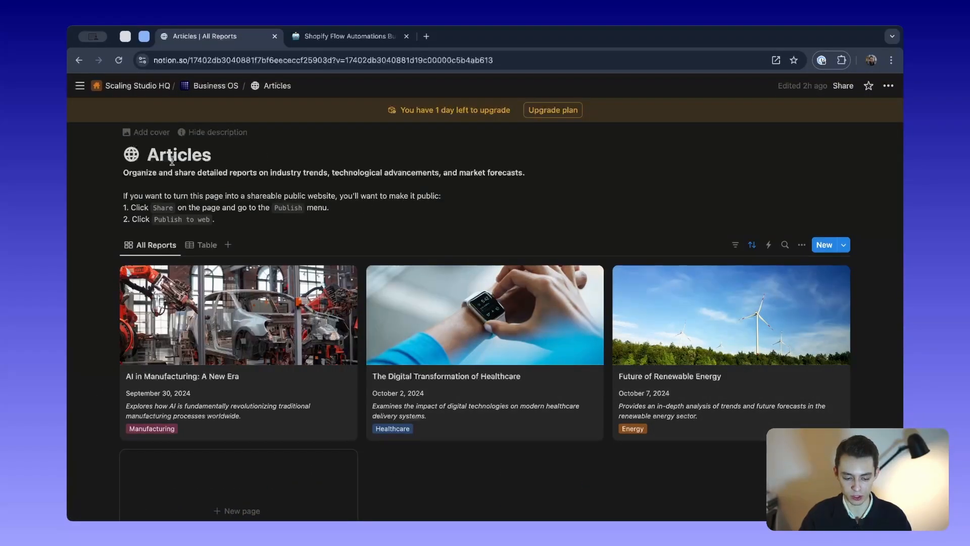
{"action": "double_click", "coordinate": [149, 154]}
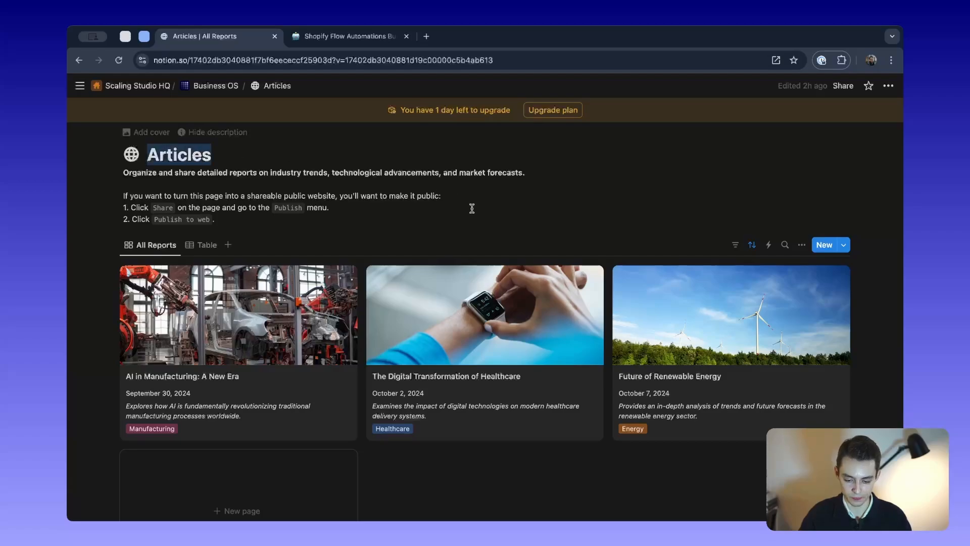
{"action": "scroll", "coordinate": [358, 212], "scroll_direction": "down", "scroll_amount": 1}
{"action": "scroll", "coordinate": [358, 210], "scroll_direction": "up", "scroll_amount": 1}
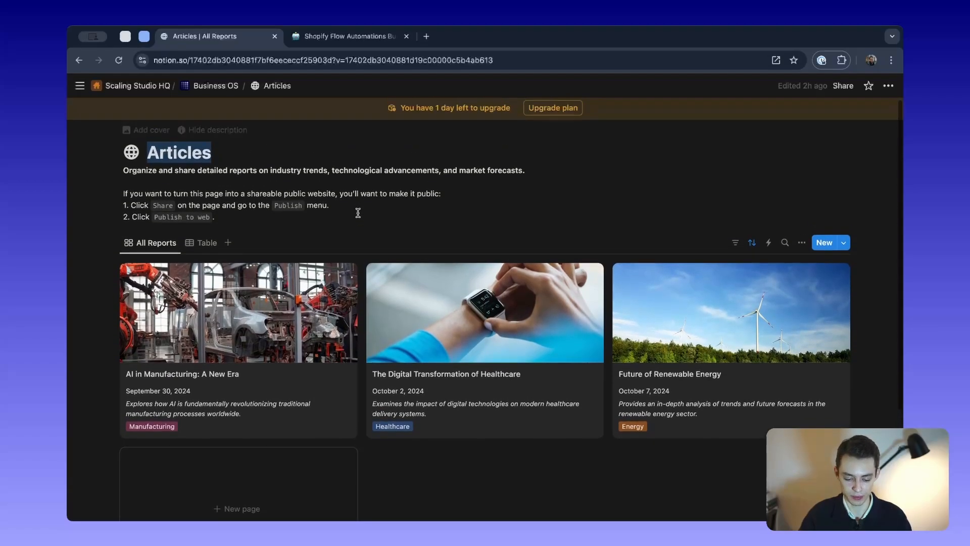
{"action": "scroll", "coordinate": [278, 307], "scroll_direction": "down", "scroll_amount": 2}
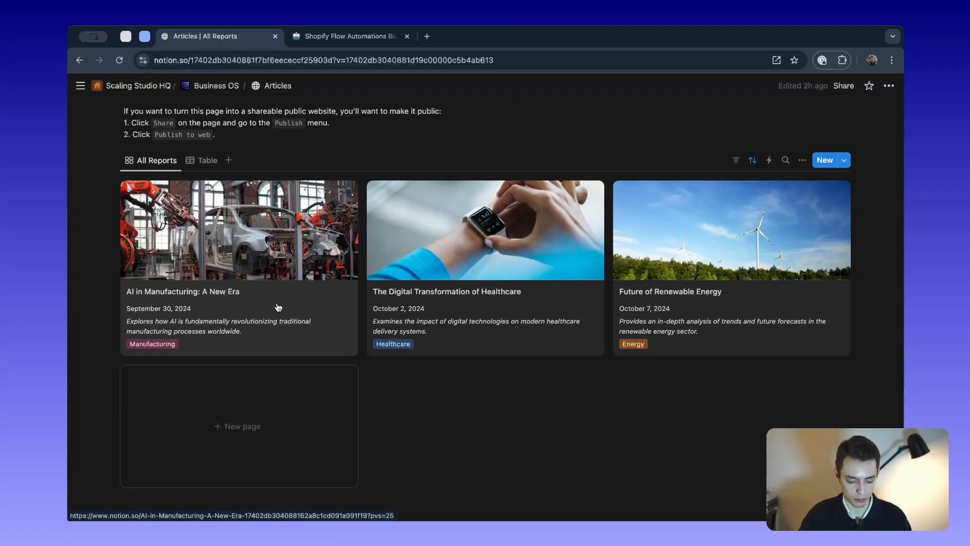
{"action": "scroll", "coordinate": [202, 334], "scroll_direction": "up", "scroll_amount": 2}
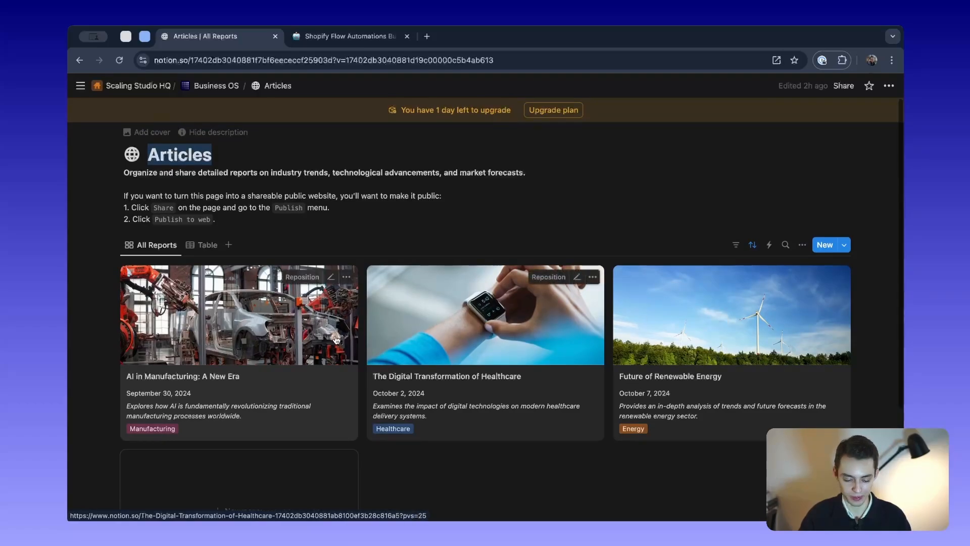
{"action": "scroll", "coordinate": [336, 340], "scroll_direction": "down", "scroll_amount": 1}
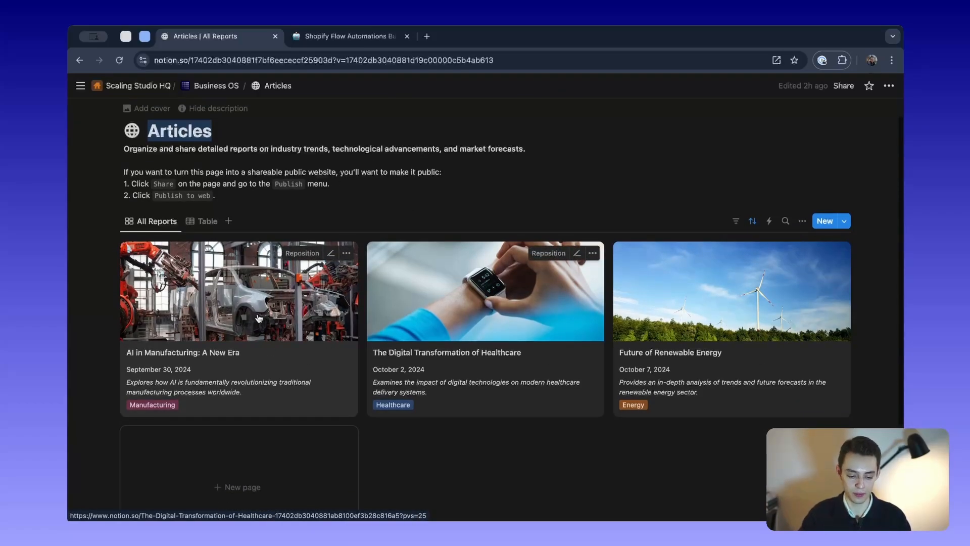
{"action": "scroll", "coordinate": [278, 344], "scroll_direction": "up", "scroll_amount": 1}
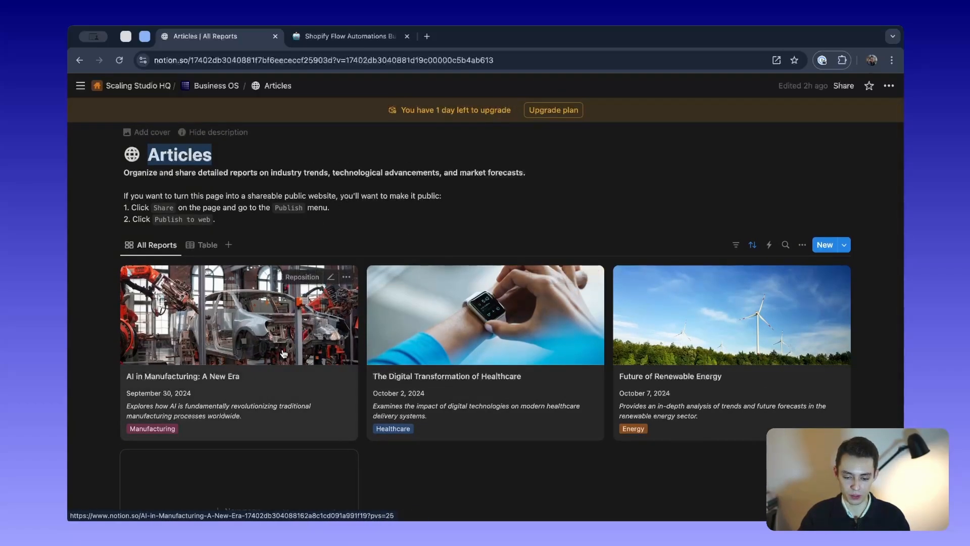
Open the article "AI in Manufacturing: A New Era" and examine its properties and page body.
{"action": "left_click", "coordinate": [284, 353]}
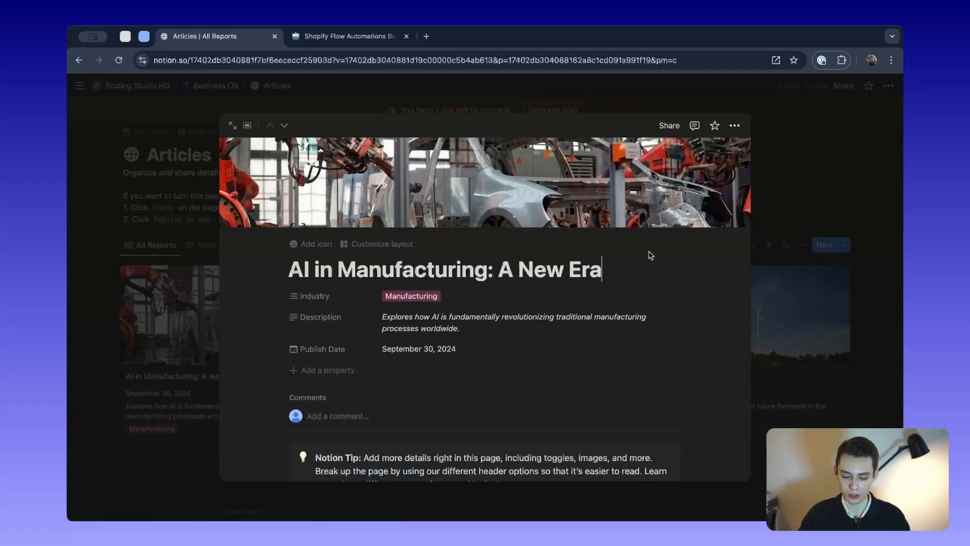
{"action": "scroll", "coordinate": [498, 312], "scroll_direction": "down", "scroll_amount": 3}
{"action": "scroll", "coordinate": [500, 311], "scroll_direction": "up", "scroll_amount": 1}
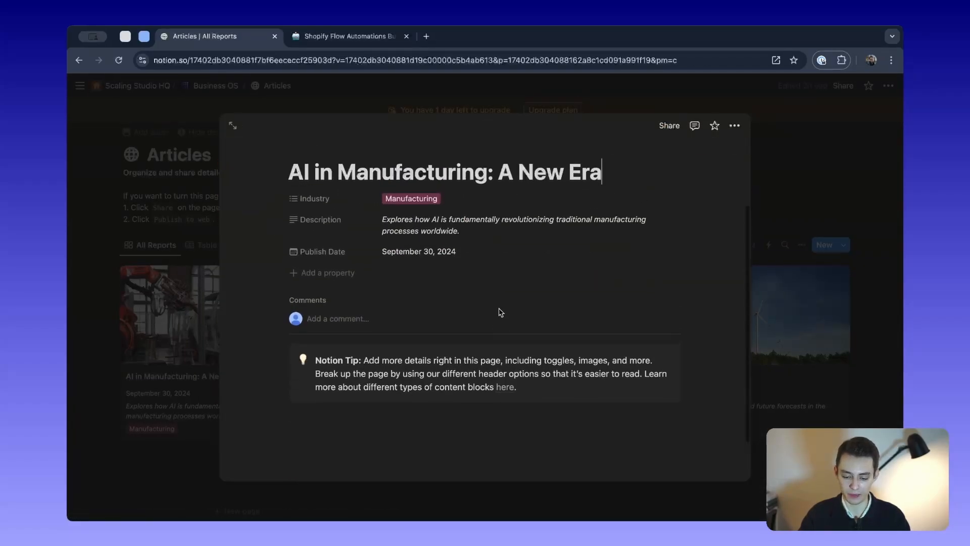
{"action": "scroll", "coordinate": [367, 381], "scroll_direction": "down", "scroll_amount": 1}
Try placeholder text in the article's empty body, remove it and close the article.
{"action": "left_click", "coordinate": [377, 397]}
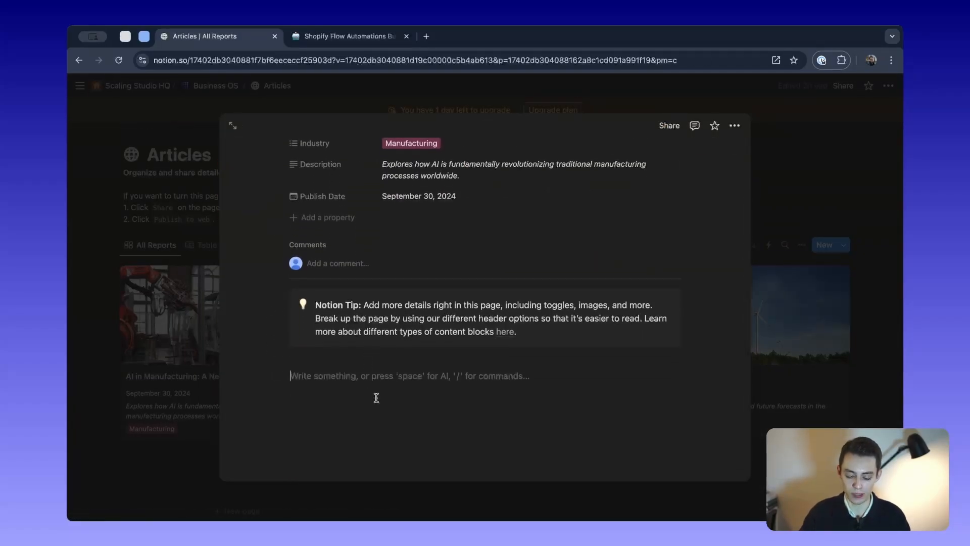
{"action": "type", "text": "Asrewdfwfwef"}
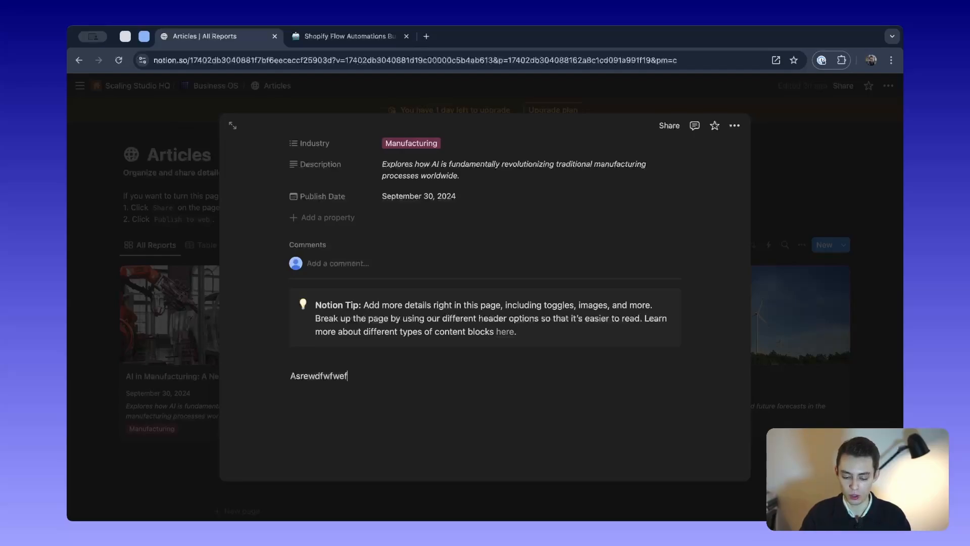
{"action": "key", "text": "alt+BackSpace"}
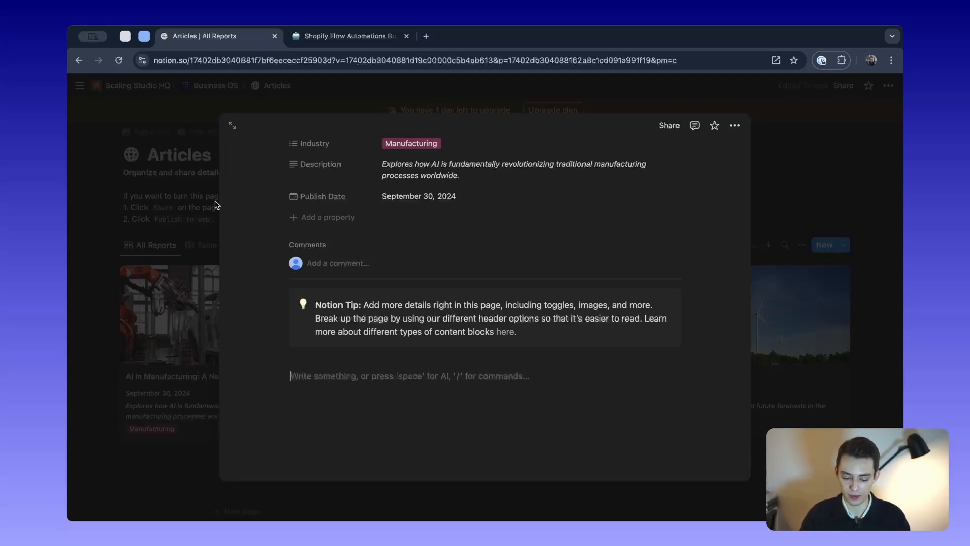
{"action": "left_click", "coordinate": [181, 158]}
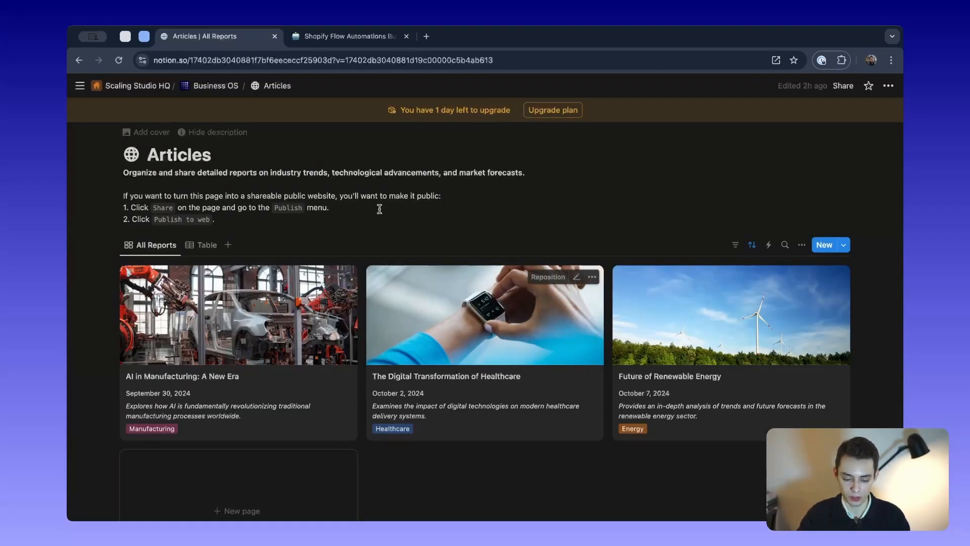
View the publish-to-web options of the Articles page and close them without publishing.
{"action": "left_click", "coordinate": [839, 89]}
{"action": "left_click", "coordinate": [673, 109]}
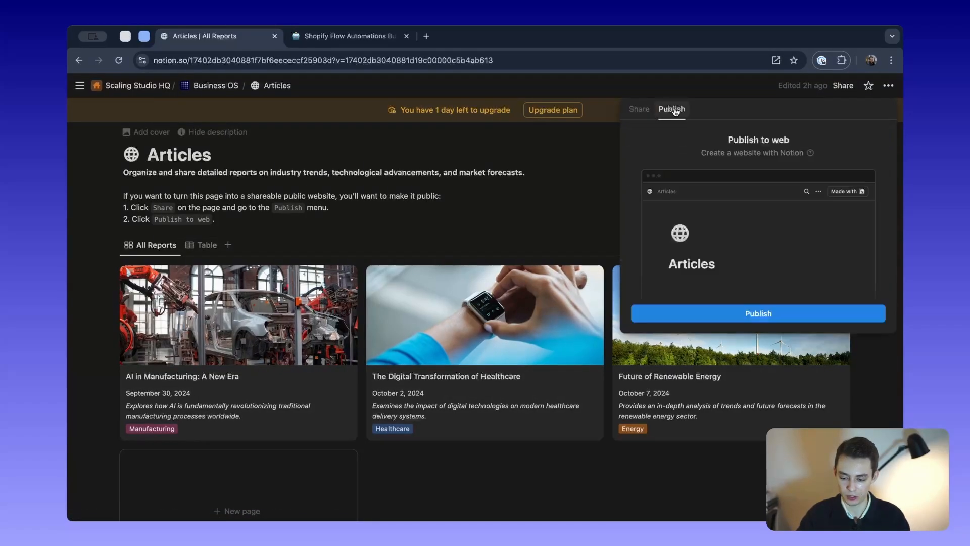
{"action": "left_click", "coordinate": [499, 231]}
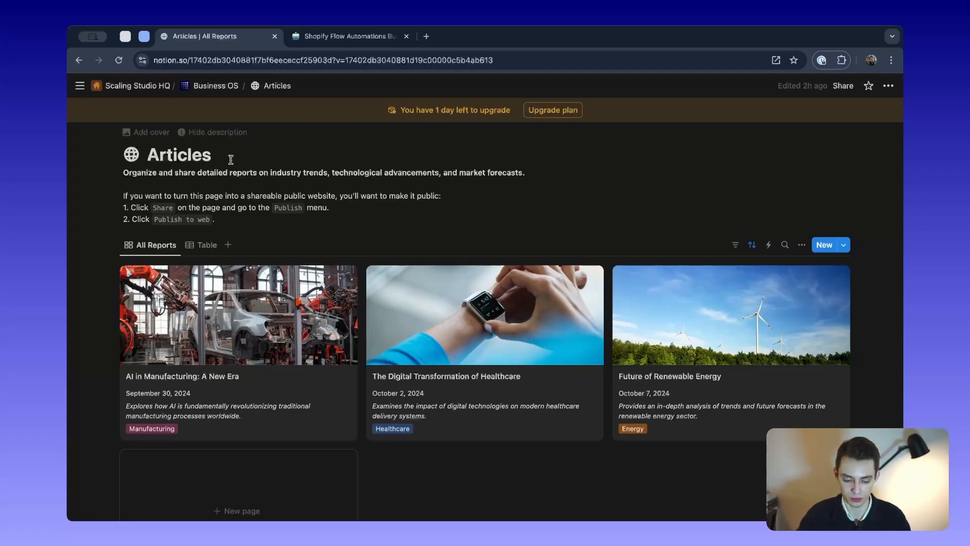
Return to the Business OS dashboard and review its section links and the Projects table.
{"action": "left_click", "coordinate": [216, 86]}
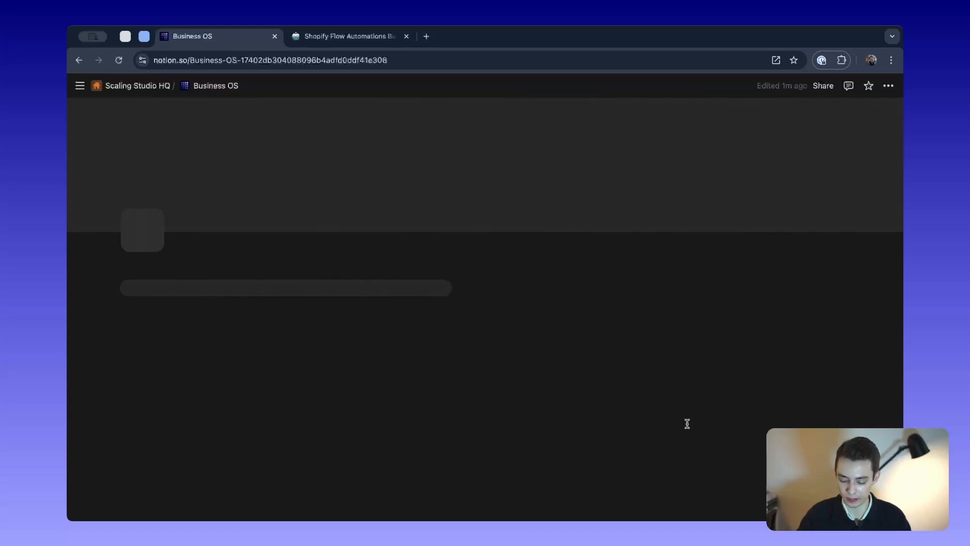
{"action": "scroll", "coordinate": [692, 428], "scroll_direction": "down", "scroll_amount": 2}
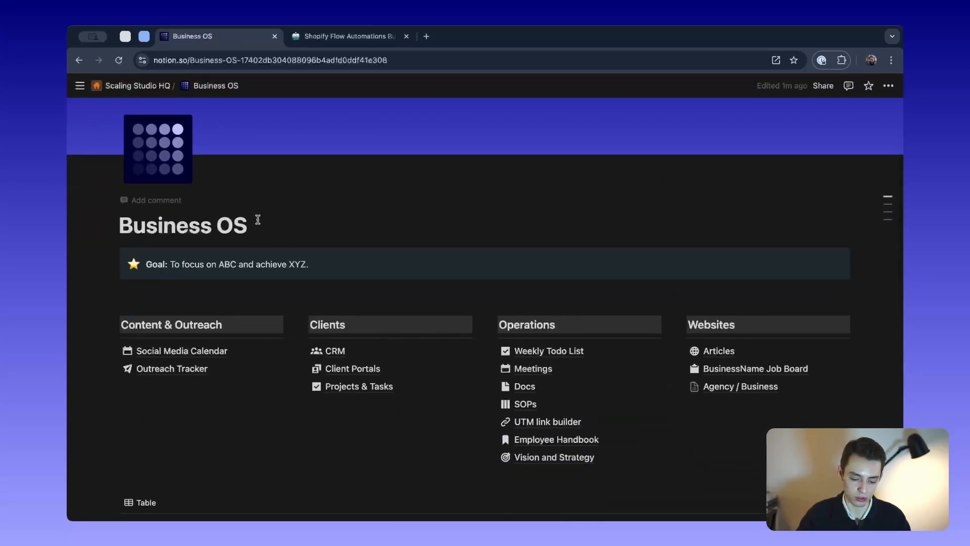
{"action": "scroll", "coordinate": [223, 226], "scroll_direction": "down", "scroll_amount": 3}
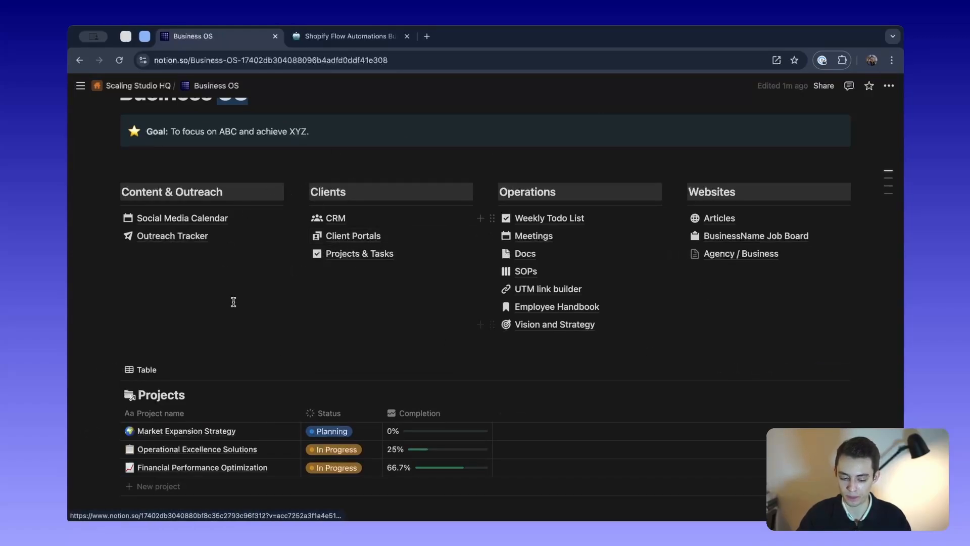
{"action": "scroll", "coordinate": [286, 202], "scroll_direction": "up", "scroll_amount": 3}
{"action": "left_click", "coordinate": [300, 223]}
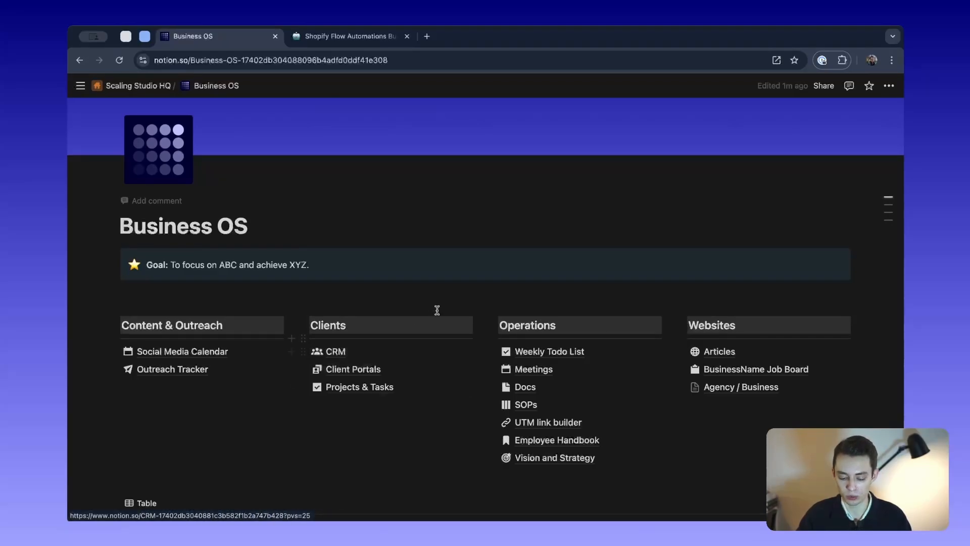
{"action": "scroll", "coordinate": [460, 368], "scroll_direction": "down", "scroll_amount": 2}
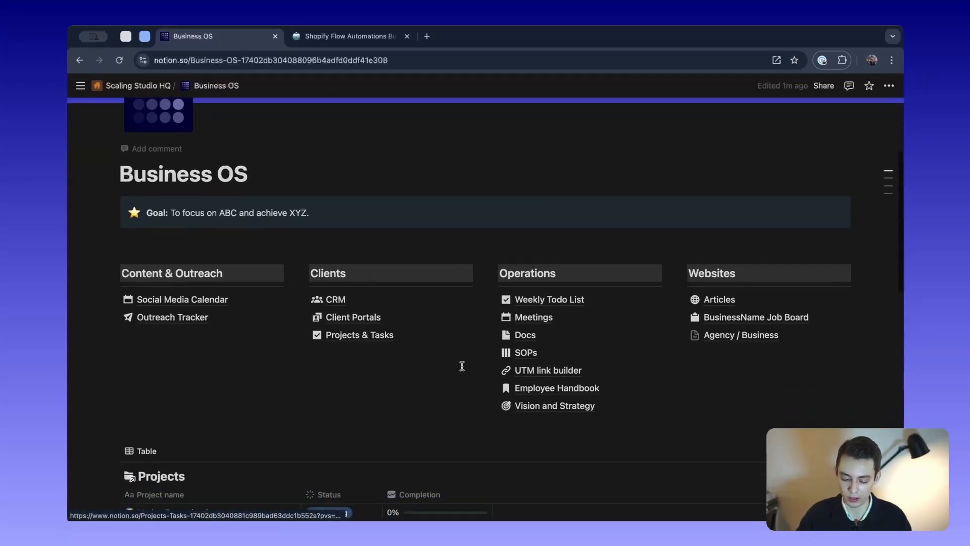
View the CRM page with its Deal Pipeline board, and return to Business OS.
{"action": "left_click", "coordinate": [336, 299]}
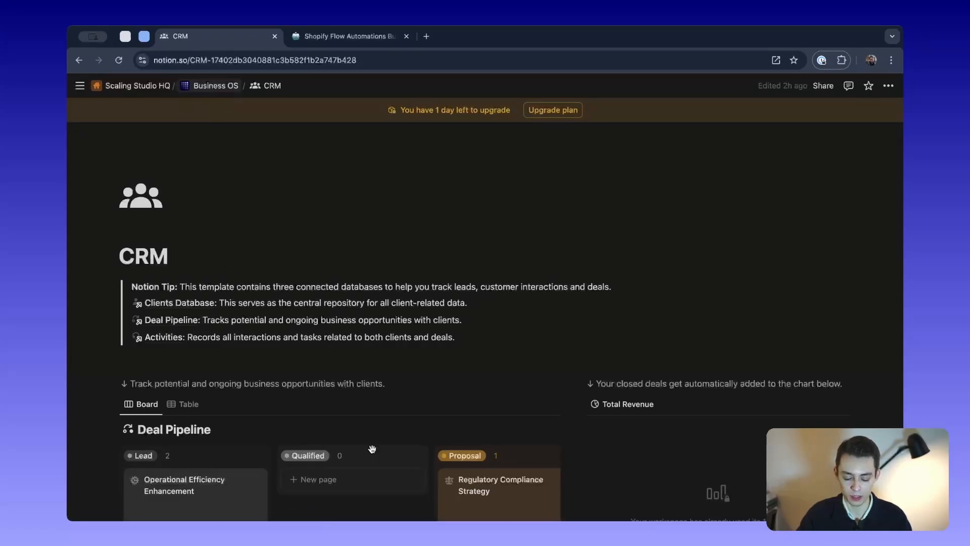
{"action": "scroll", "coordinate": [326, 437], "scroll_direction": "down", "scroll_amount": 2}
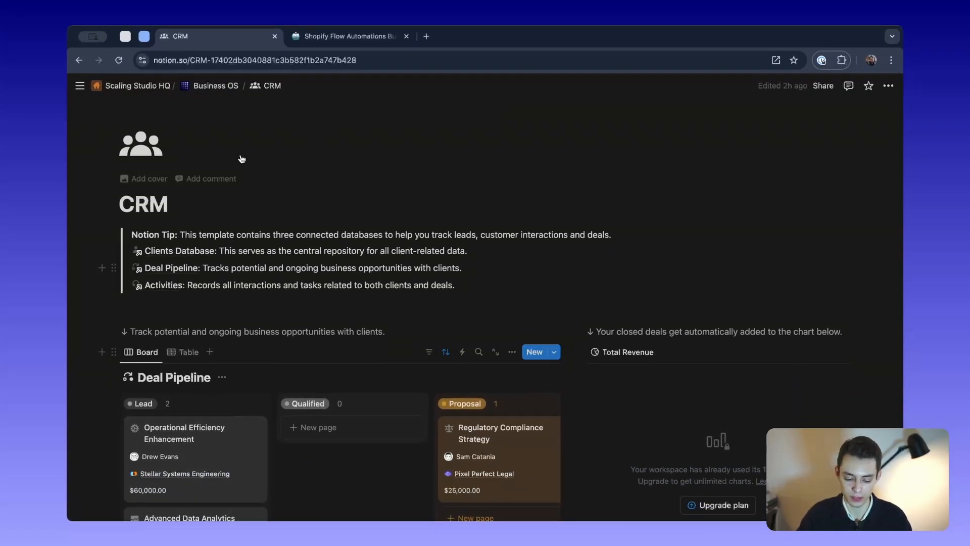
{"action": "left_click", "coordinate": [216, 85]}
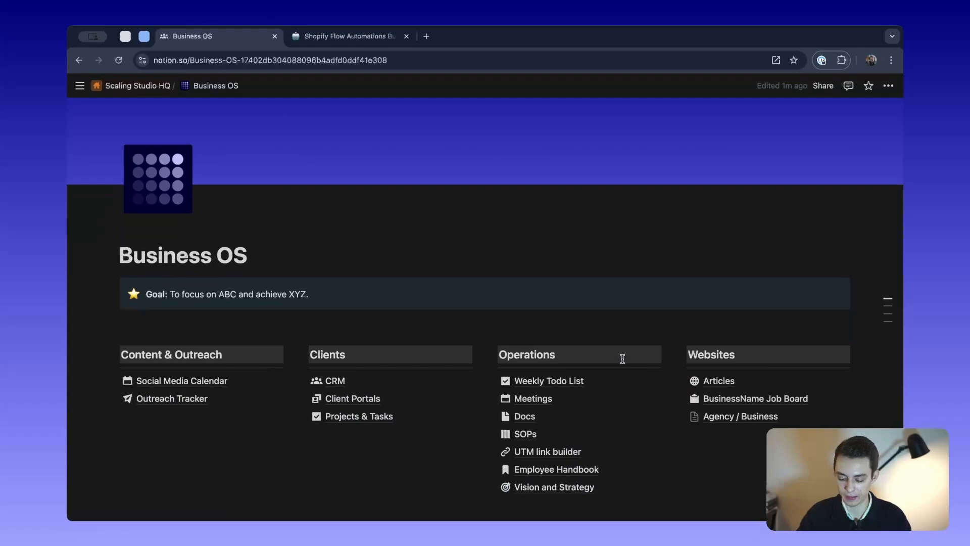
Look over the whole dashboard once more, from the goal callout and link columns to Projects, Client Portals and Clients Database.
{"action": "scroll", "coordinate": [622, 359], "scroll_direction": "down", "scroll_amount": 1}
{"action": "scroll", "coordinate": [530, 334], "scroll_direction": "down", "scroll_amount": 2}
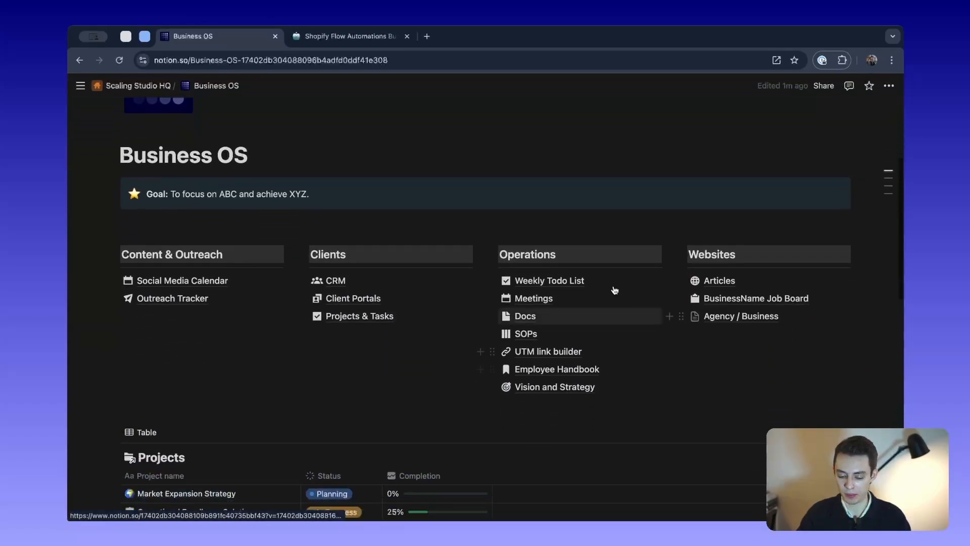
{"action": "mouse_move", "coordinate": [512, 295]}
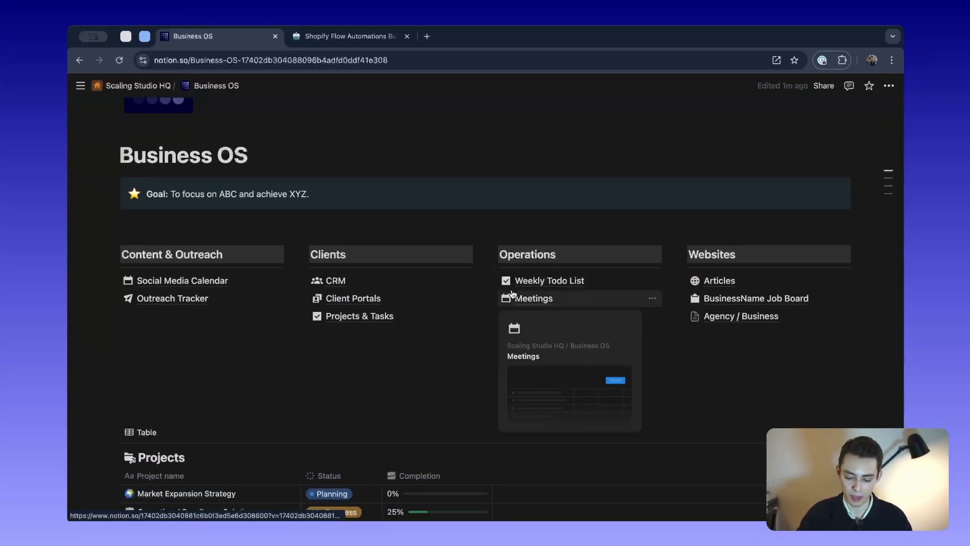
{"action": "scroll", "coordinate": [631, 317], "scroll_direction": "up", "scroll_amount": 1}
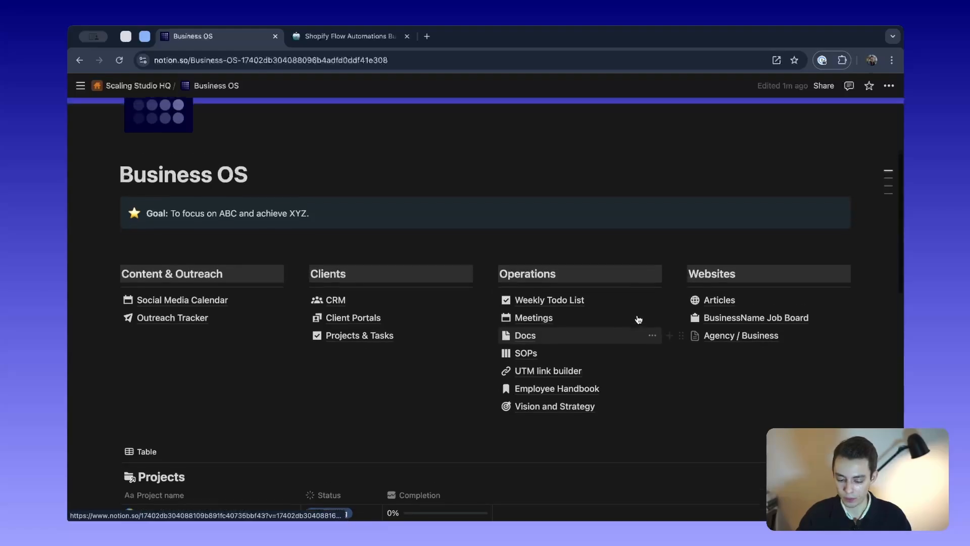
{"action": "scroll", "coordinate": [506, 253], "scroll_direction": "up", "scroll_amount": 4}
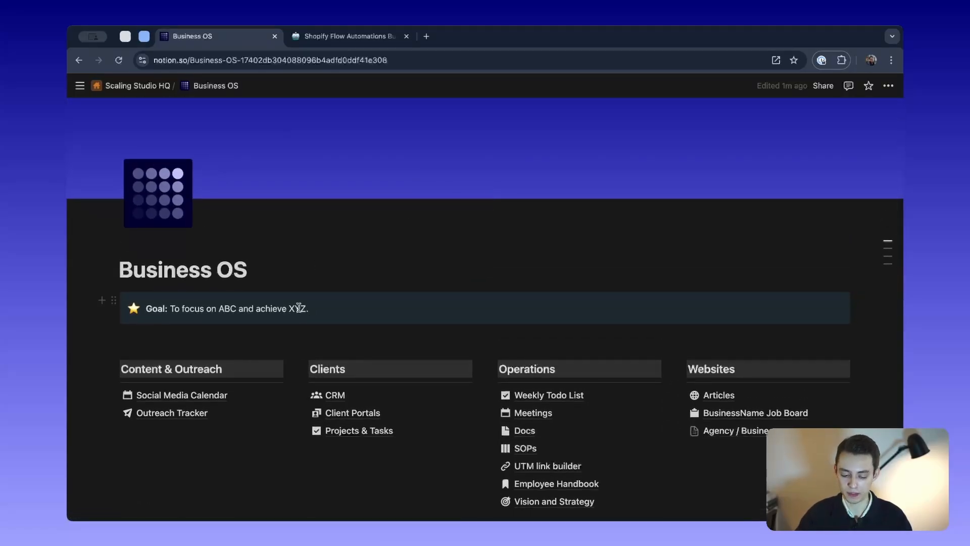
{"action": "scroll", "coordinate": [385, 299], "scroll_direction": "down", "scroll_amount": 5}
{"action": "scroll", "coordinate": [453, 314], "scroll_direction": "up", "scroll_amount": 3}
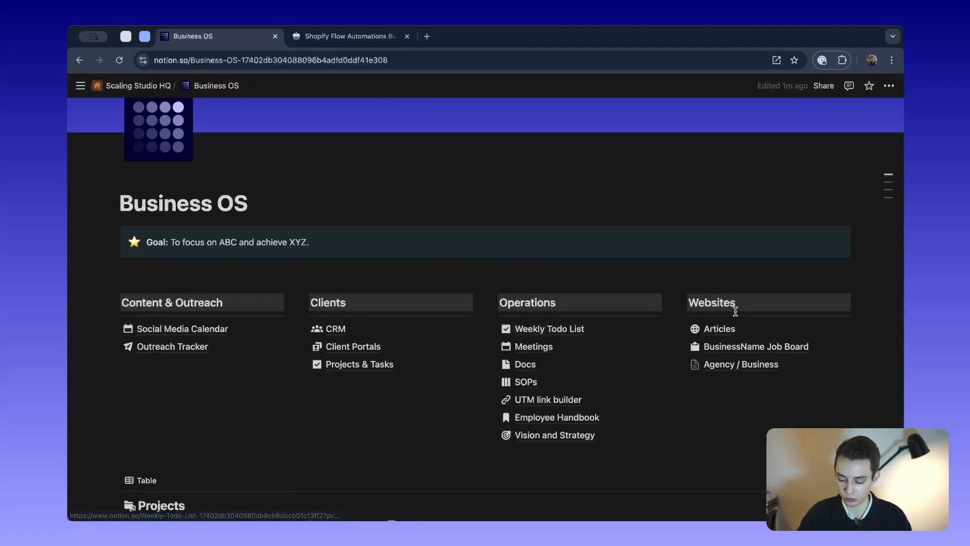
{"action": "scroll", "coordinate": [735, 311], "scroll_direction": "down", "scroll_amount": 2}
{"action": "scroll", "coordinate": [599, 354], "scroll_direction": "down", "scroll_amount": 5}
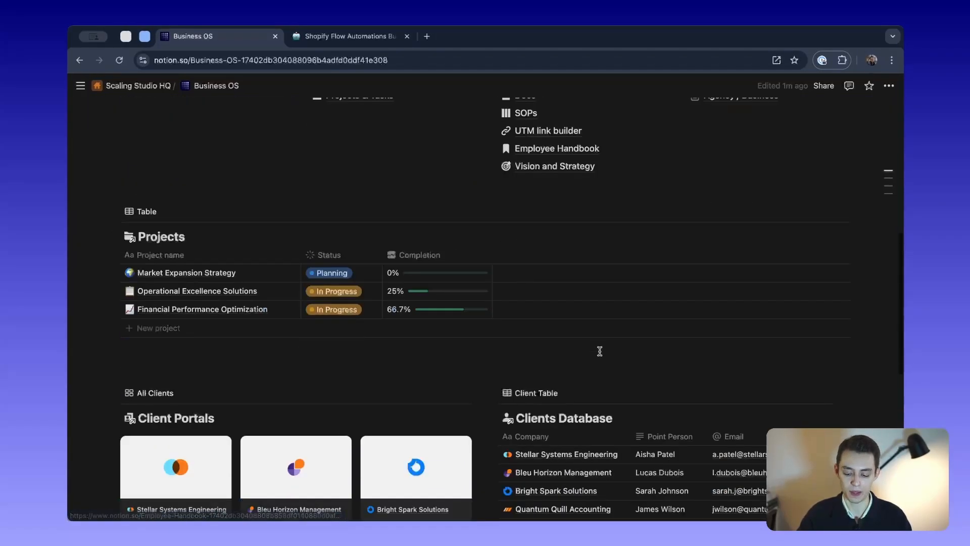